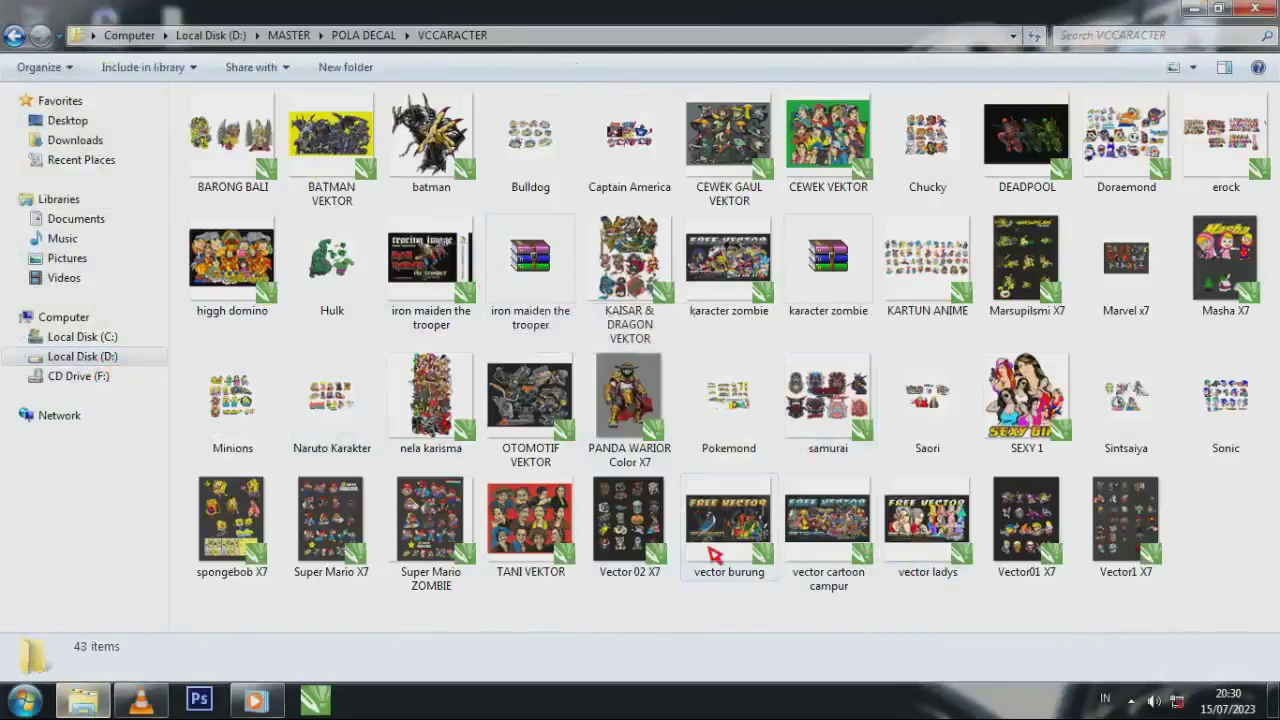
Open the "vector cartoon campur" drawing from the VCCARACTER folder in CorelDRAW
{"action": "right_click", "coordinate": [808, 512]}
{"action": "left_click", "coordinate": [852, 142]}
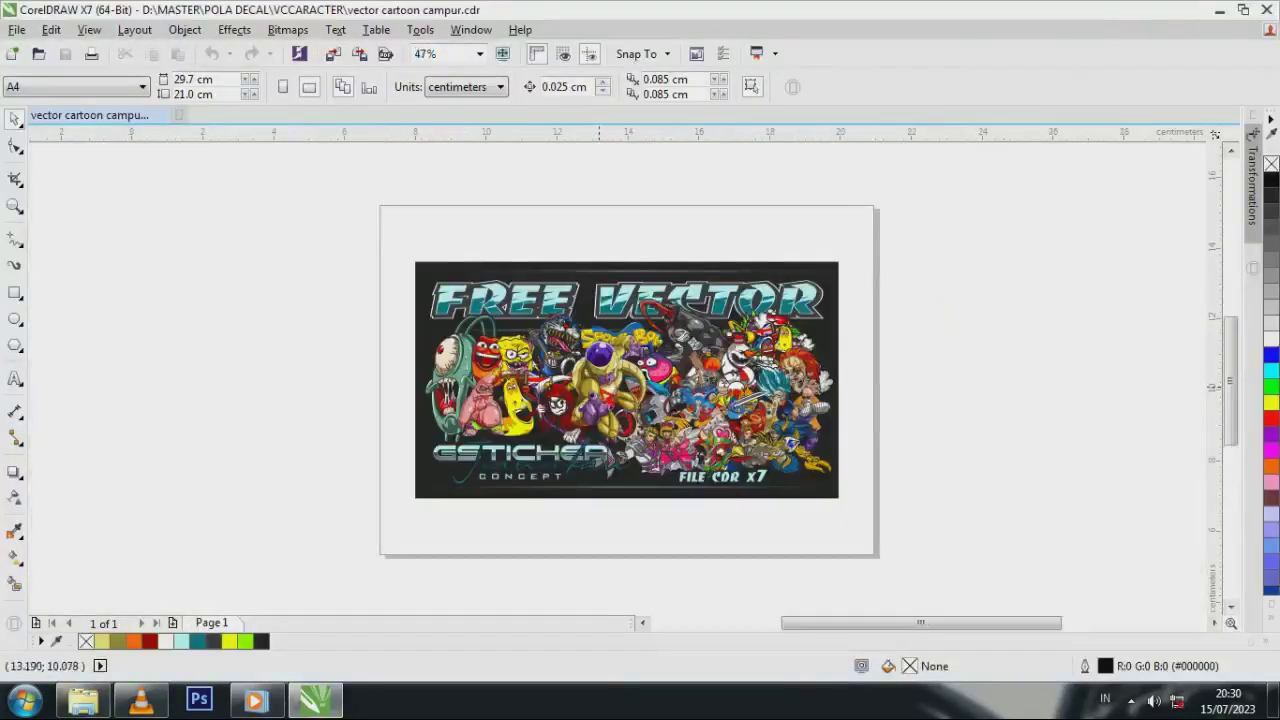
{"action": "scroll", "coordinate": [601, 380], "scroll_direction": "up", "scroll_amount": 2}
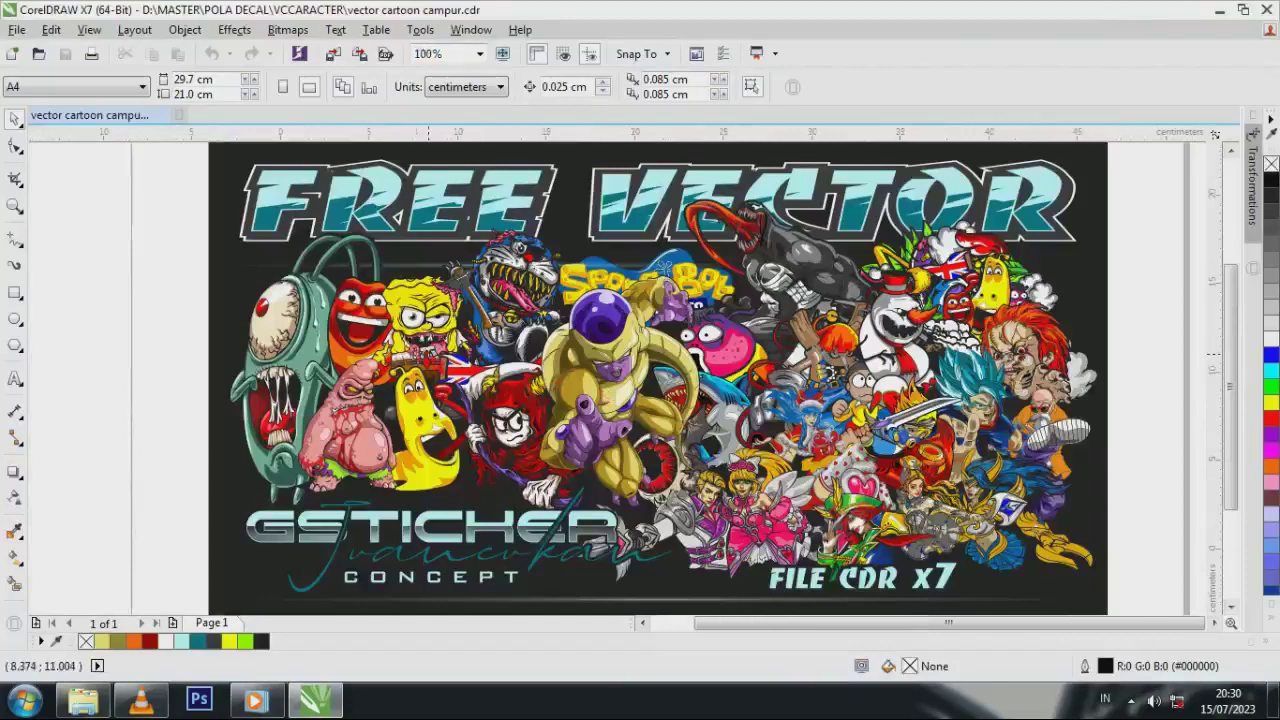
{"action": "scroll", "coordinate": [630, 372], "scroll_direction": "down", "scroll_amount": 2}
{"action": "scroll", "coordinate": [630, 372], "scroll_direction": "up", "scroll_amount": 2}
Ungroup the whole FREE VECTOR collage so its characters can be selected separately
{"action": "left_click", "coordinate": [398, 339]}
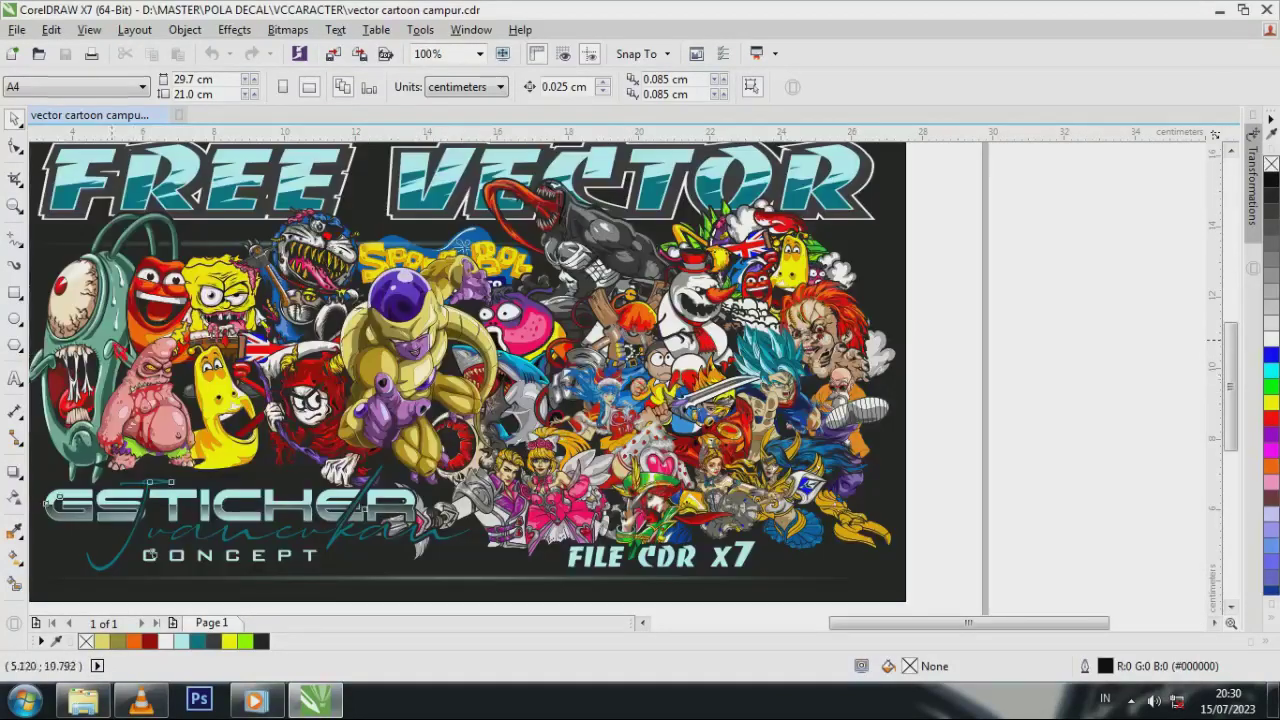
{"action": "left_click", "coordinate": [592, 88]}
{"action": "left_click", "coordinate": [1049, 297]}
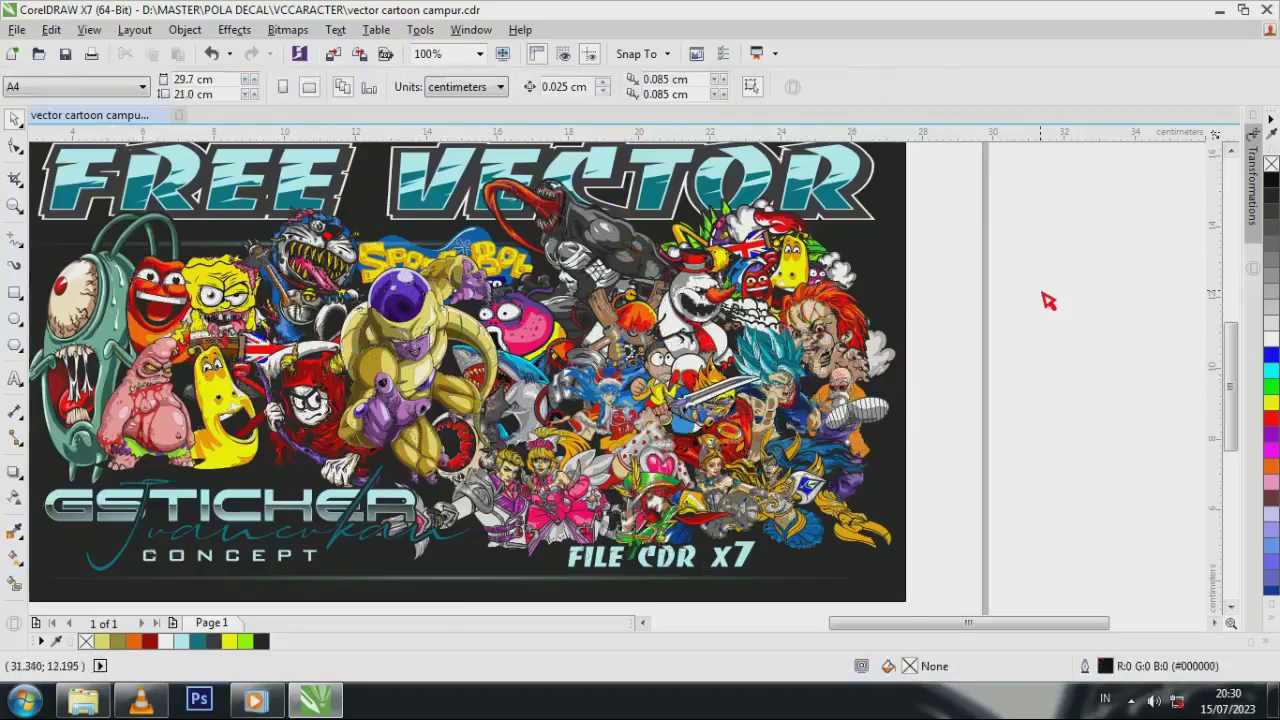
Move the green one-eyed plankton character out of the collage onto the blank area beside the page and ungroup it
{"action": "left_click", "coordinate": [85, 341]}
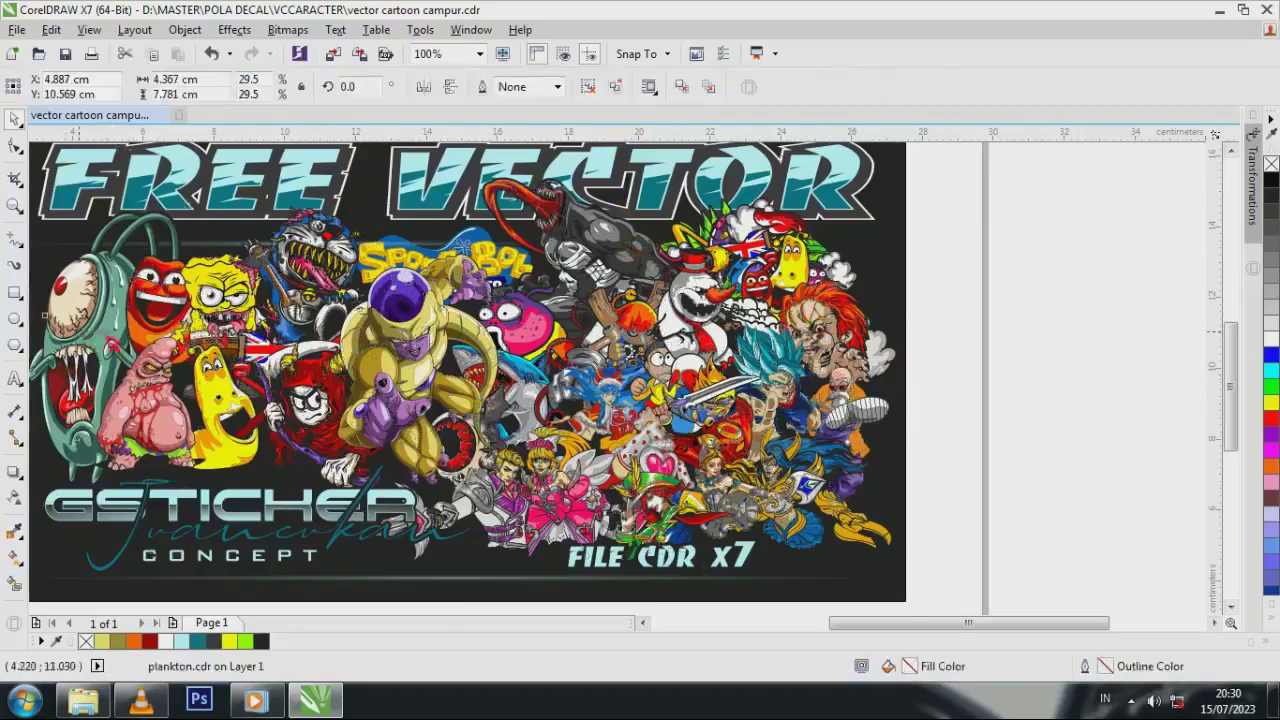
{"action": "left_click_drag", "start_coordinate": [106, 338], "coordinate": [888, 363]}
{"action": "scroll", "coordinate": [1154, 380], "scroll_direction": "up", "scroll_amount": 1}
{"action": "left_click", "coordinate": [588, 86]}
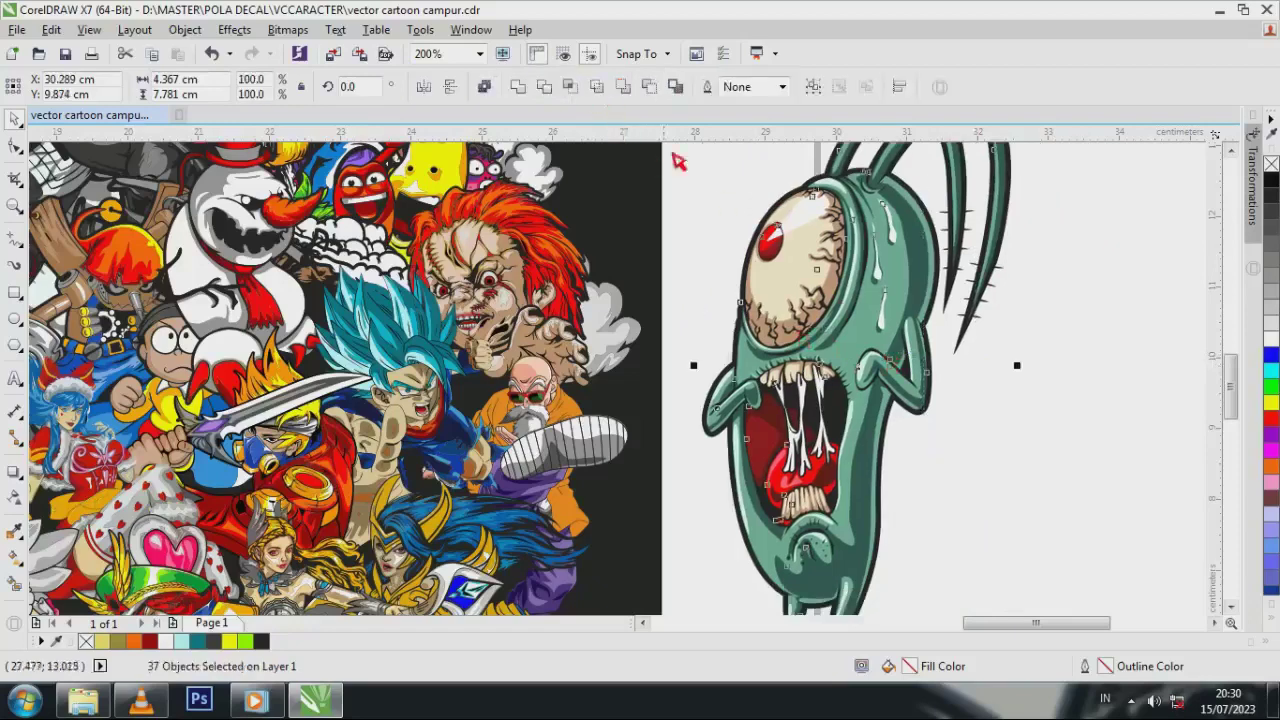
{"action": "left_click", "coordinate": [730, 183]}
Try moving individual plankton pieces, including white highlights and green shading, off the character, and undo each move
{"action": "left_click_drag", "start_coordinate": [815, 242], "coordinate": [1103, 276]}
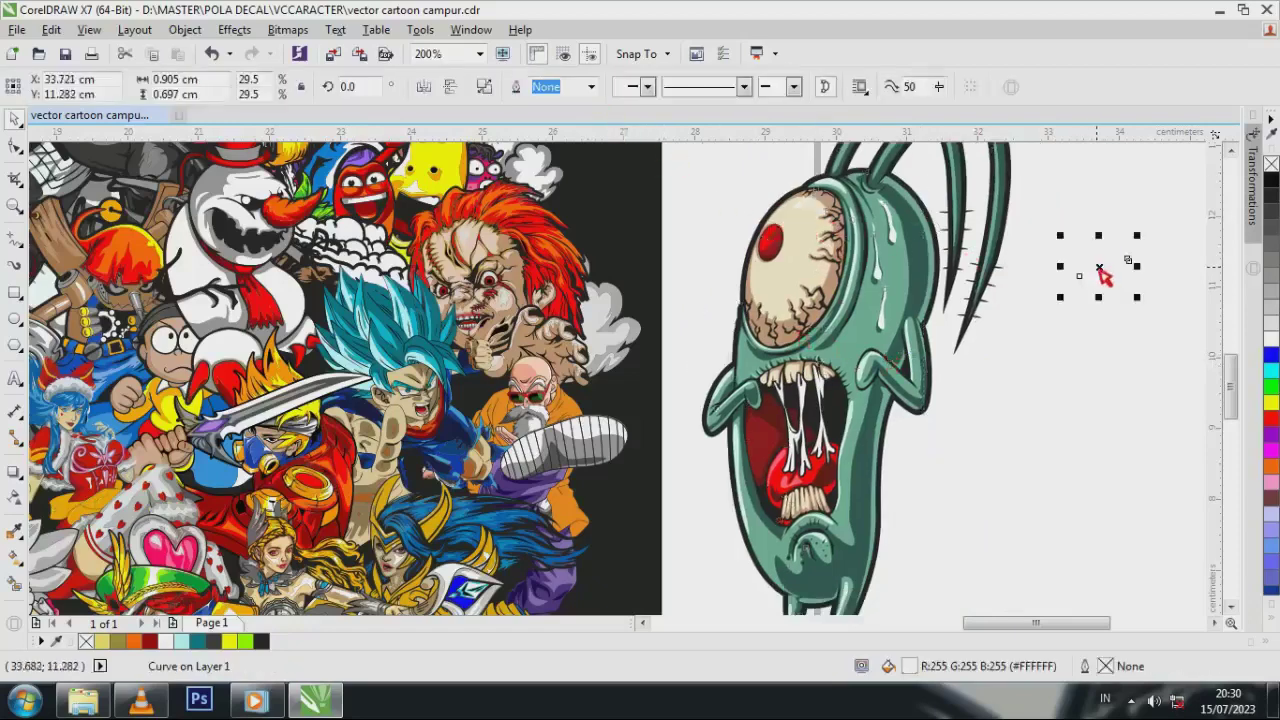
{"action": "key", "text": "ctrl+z"}
{"action": "left_click", "coordinate": [903, 283]}
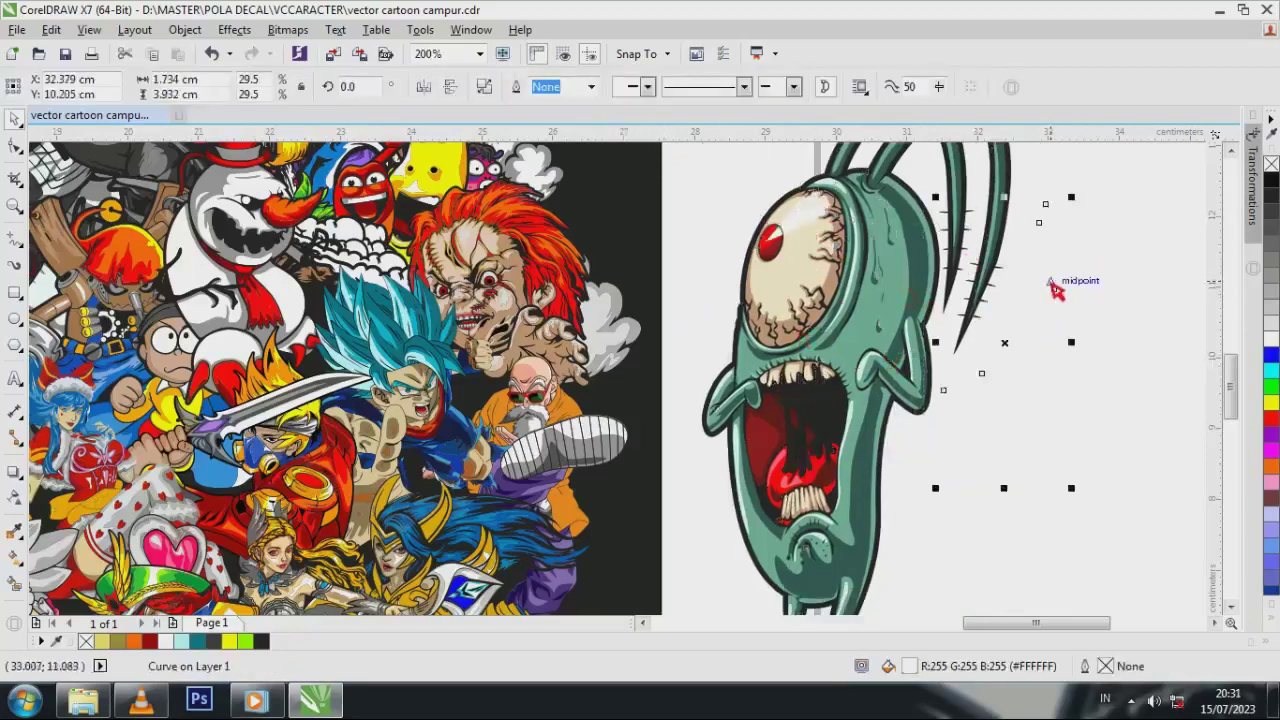
{"action": "left_click_drag", "start_coordinate": [922, 304], "coordinate": [1137, 309]}
{"action": "key", "text": "ctrl+z"}
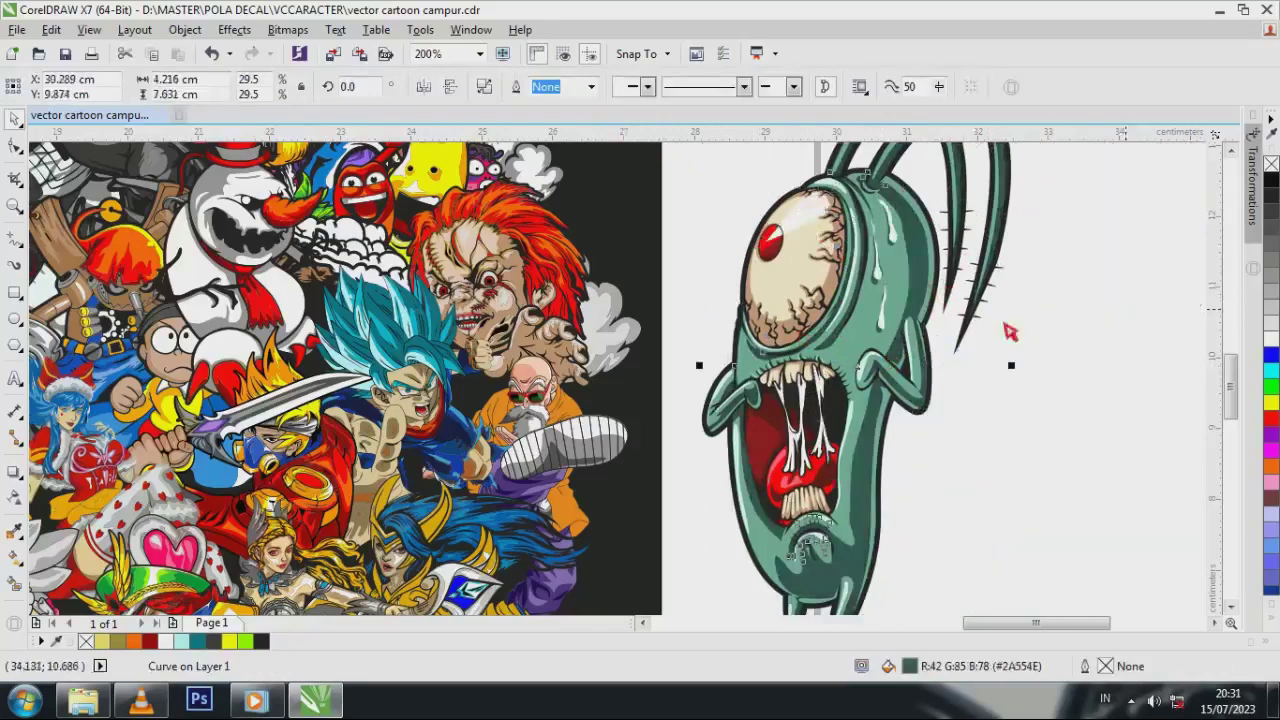
{"action": "left_click_drag", "start_coordinate": [864, 338], "coordinate": [1110, 339]}
{"action": "key", "text": "ctrl+z"}
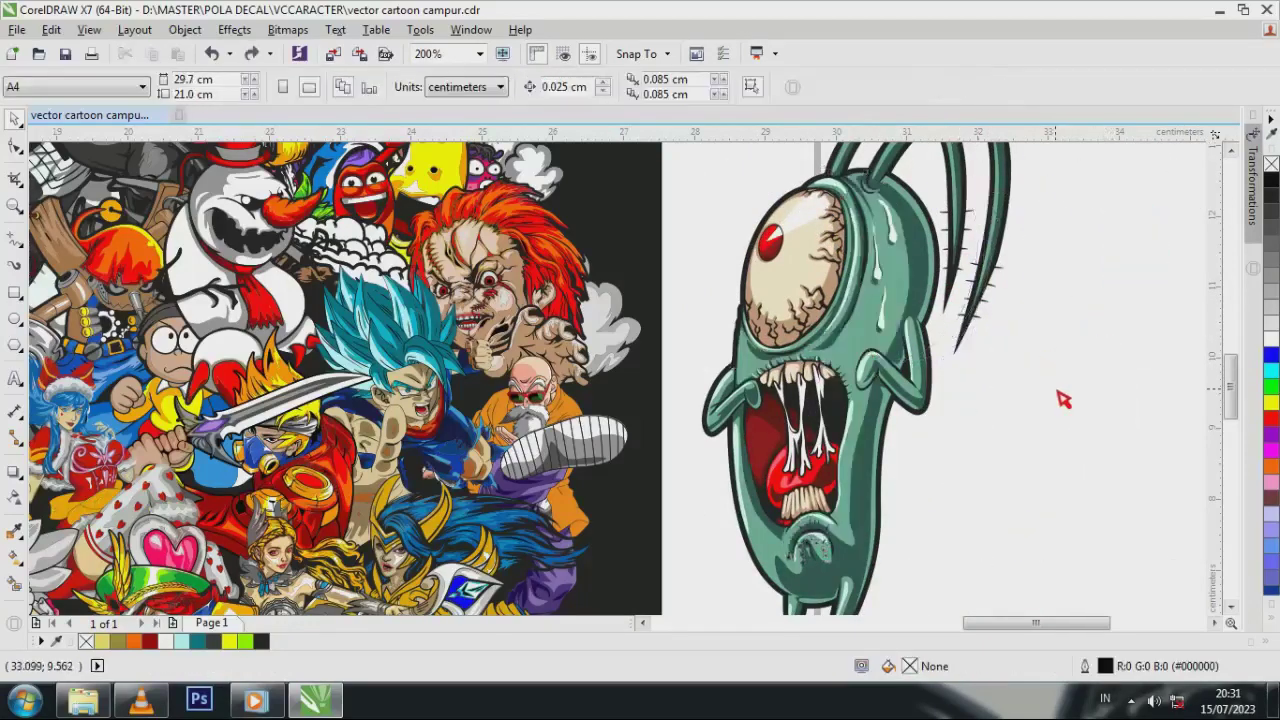
Fill the plankton's light green body shape with yellow #EFE06C and its darker green shape with olive #998A39
{"action": "left_click", "coordinate": [860, 358]}
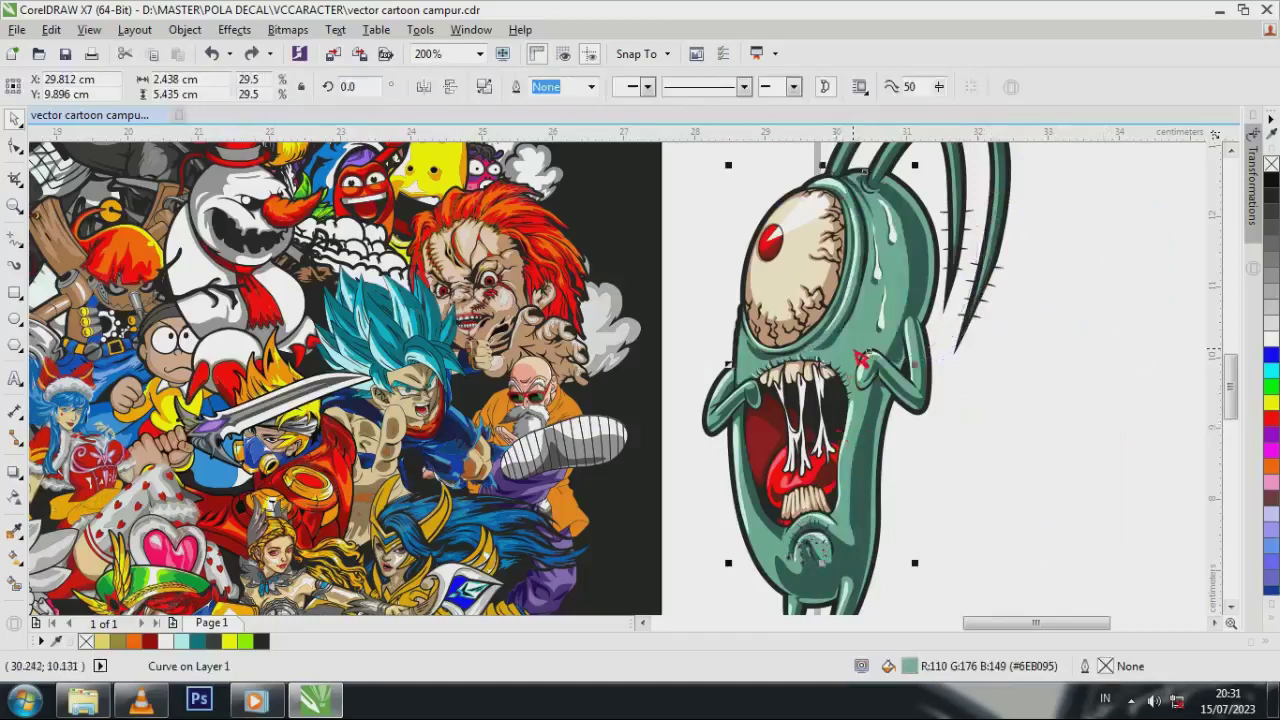
{"action": "left_click", "coordinate": [103, 642]}
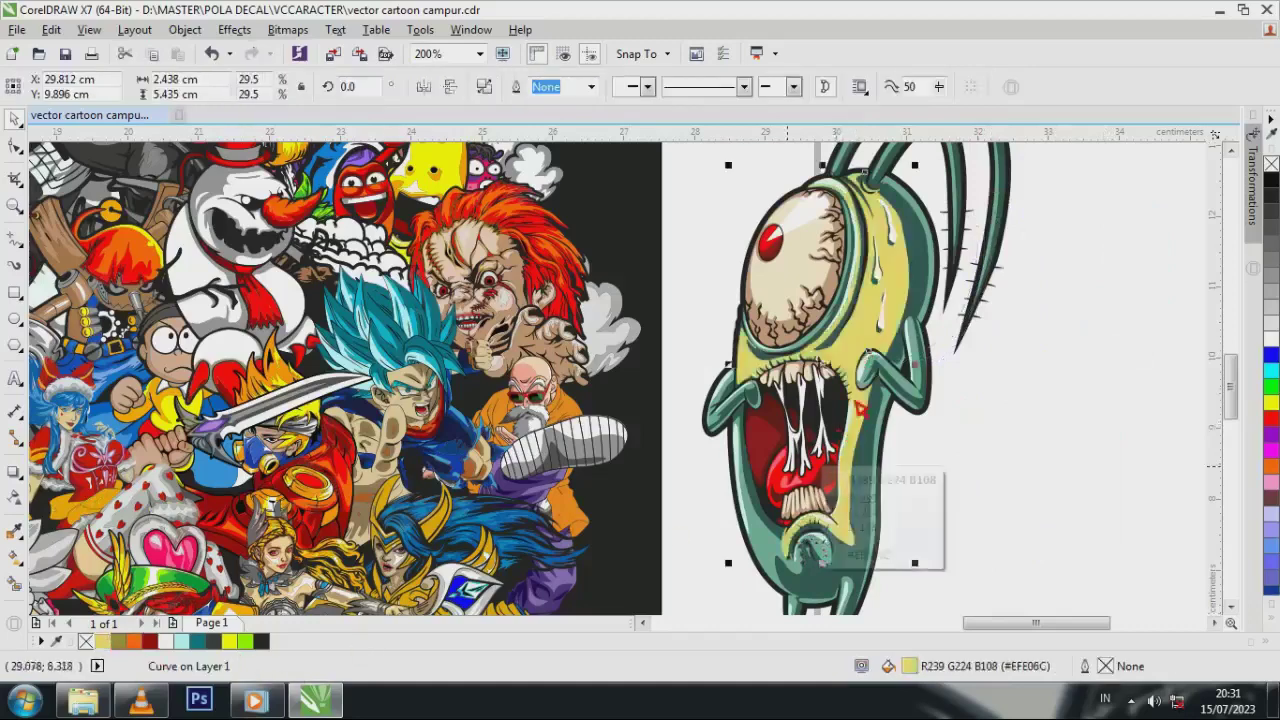
{"action": "left_click", "coordinate": [928, 290]}
{"action": "left_click", "coordinate": [125, 643]}
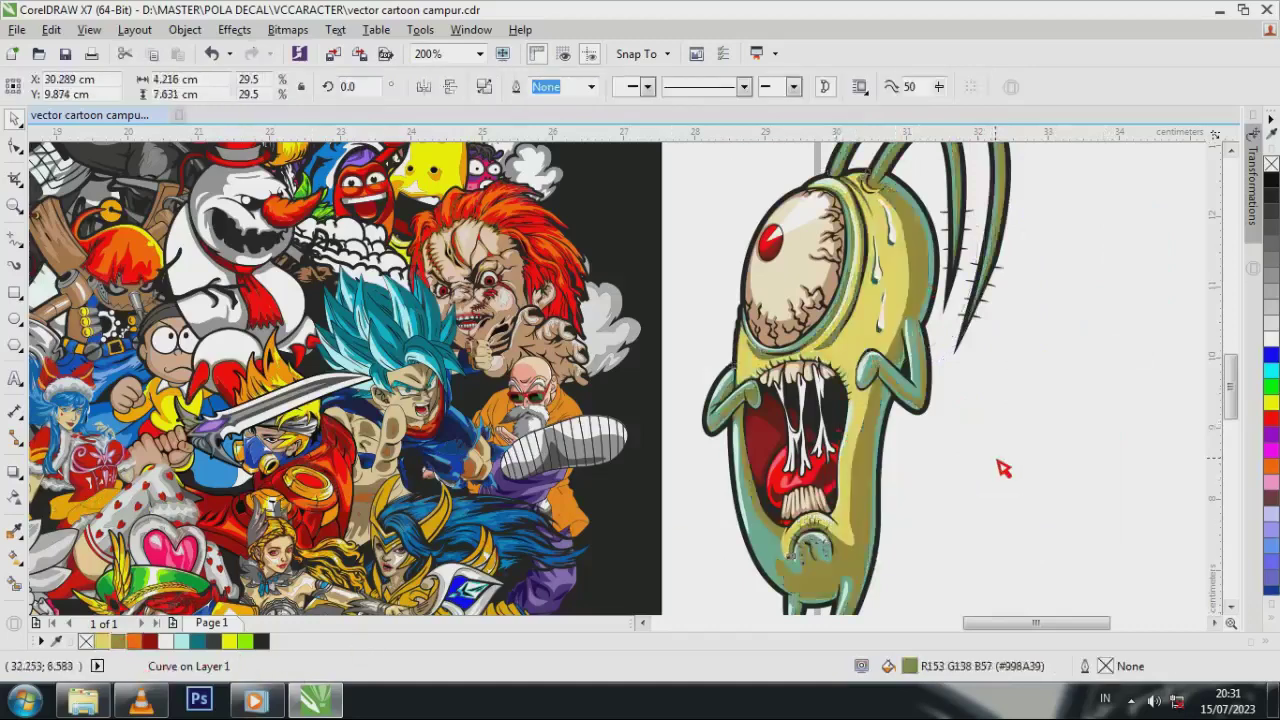
{"action": "left_click", "coordinate": [1000, 463]}
Try moving the teal shading piece off the plankton's lower body, and undo the move
{"action": "left_click", "coordinate": [768, 552]}
{"action": "left_click_drag", "start_coordinate": [762, 543], "coordinate": [1002, 543]}
{"action": "key", "text": "ctrl+z"}
{"action": "left_click", "coordinate": [989, 527]}
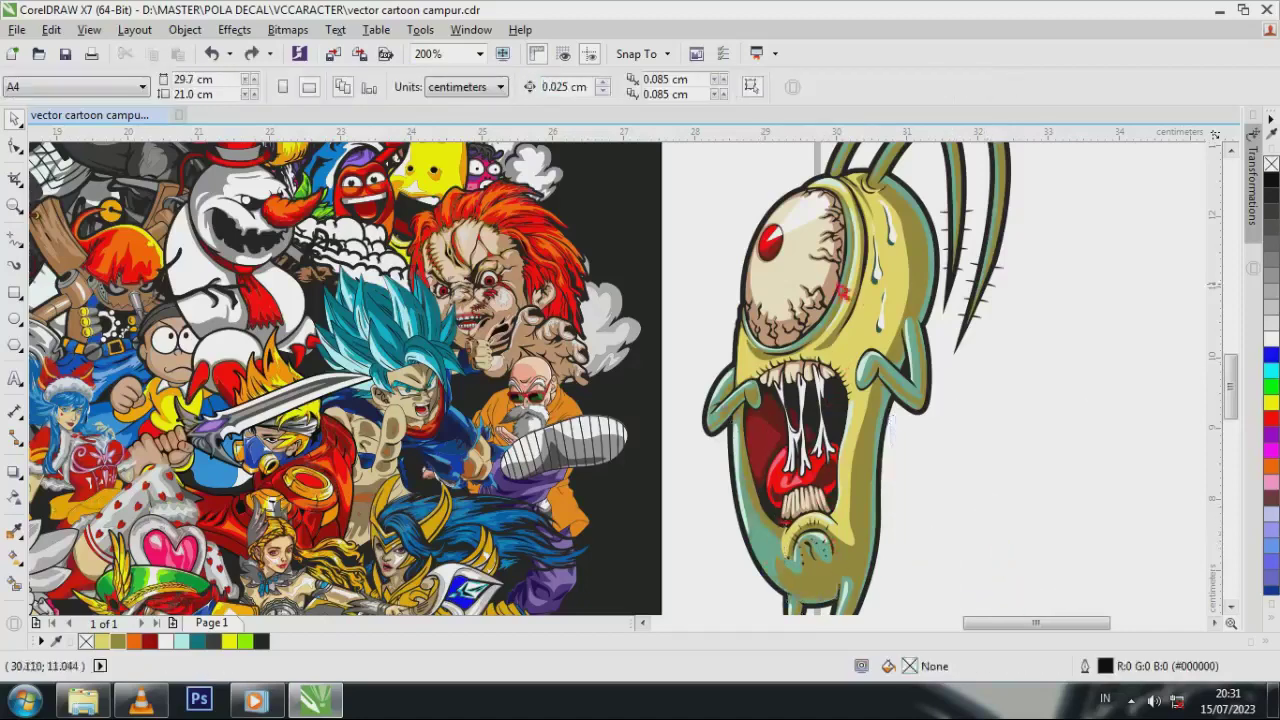
Fill the plankton's cream eyeball with white and the eyeball's shaded area with grey #808080
{"action": "left_click", "coordinate": [810, 289]}
{"action": "left_click", "coordinate": [1271, 339]}
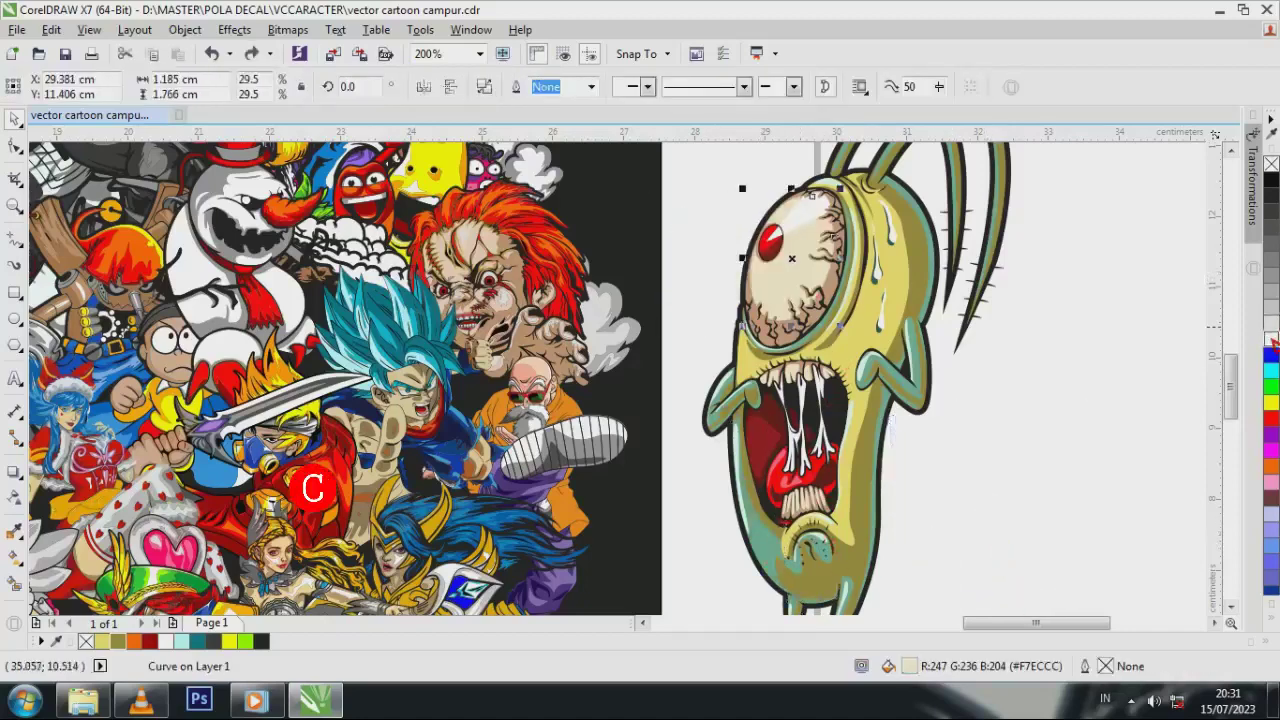
{"action": "left_click", "coordinate": [1000, 330]}
{"action": "left_click", "coordinate": [836, 297]}
{"action": "left_click", "coordinate": [1272, 275]}
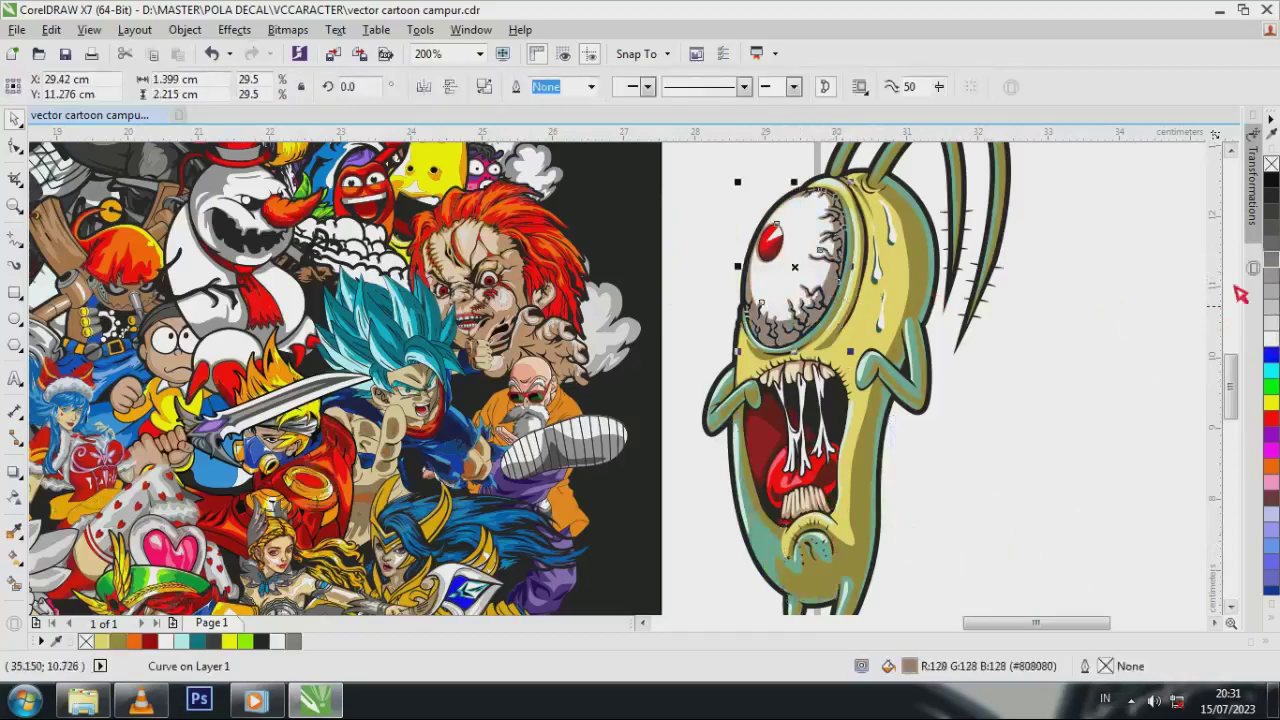
{"action": "left_click", "coordinate": [1136, 323]}
Try filling the teal shading on the plankton's bent arm with dark red, and undo the fill
{"action": "left_click", "coordinate": [913, 393]}
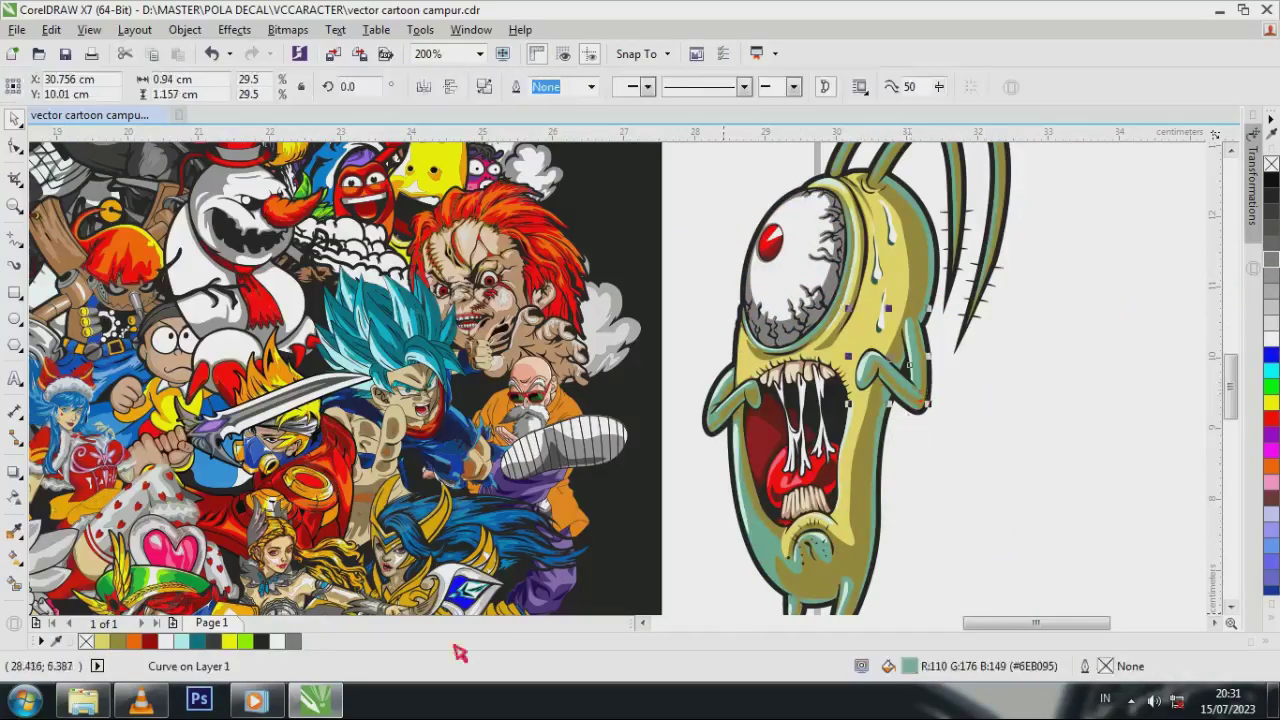
{"action": "left_click", "coordinate": [145, 646]}
{"action": "key", "text": "ctrl+z"}
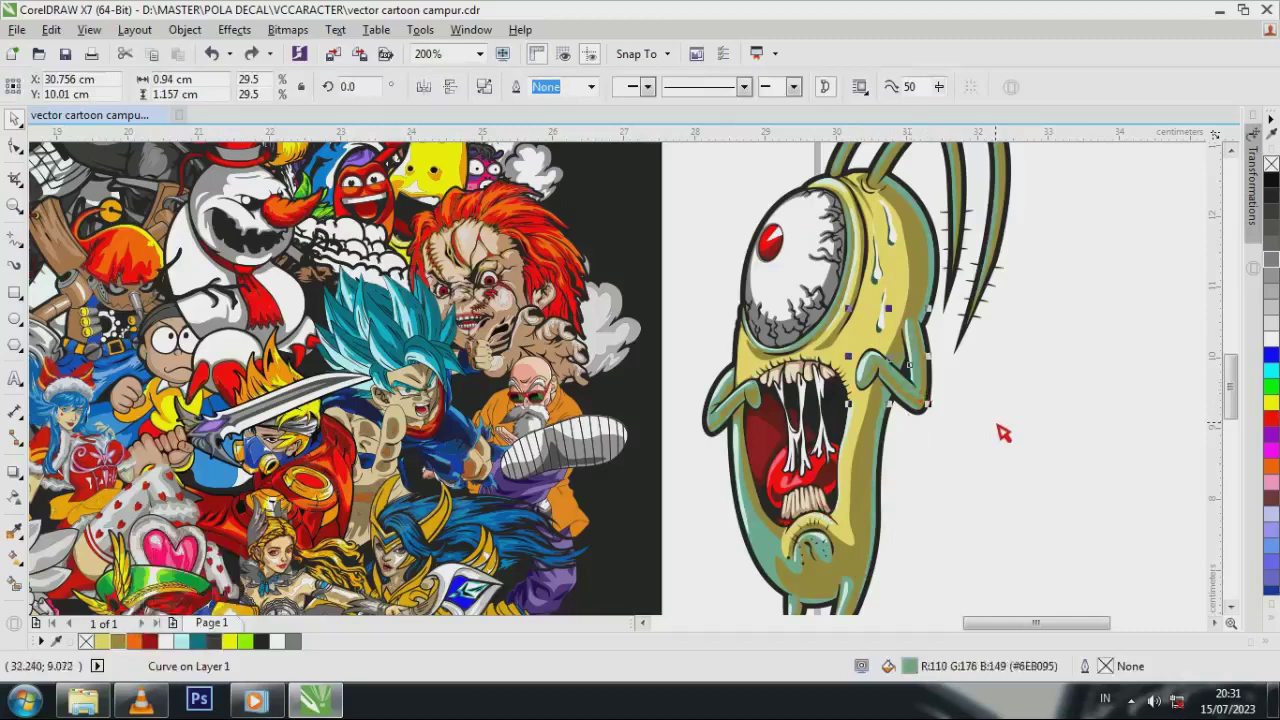
{"action": "left_click", "coordinate": [998, 377]}
Change the teal shading on the plankton's lower body to dark olive #4D4725, darkening a colour sampled from its olive body
{"action": "left_click", "coordinate": [775, 558]}
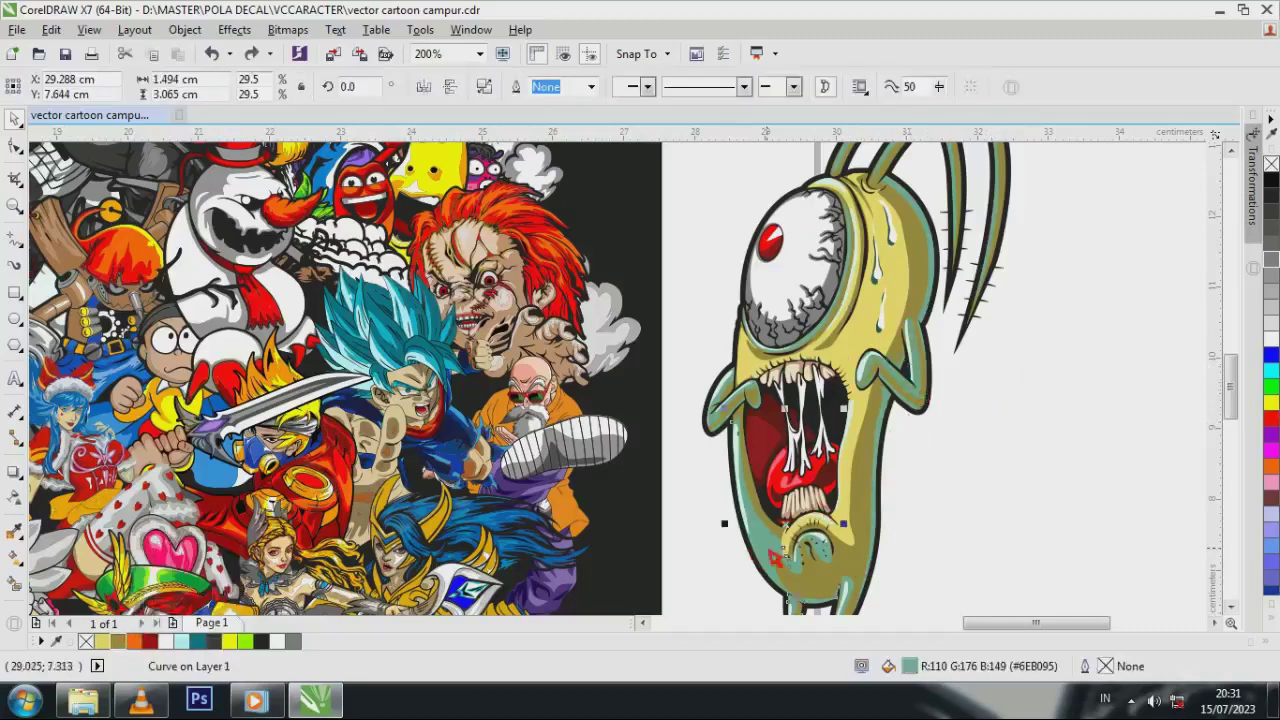
{"action": "double_click", "coordinate": [911, 668]}
{"action": "left_click", "coordinate": [671, 571]}
{"action": "left_click_drag", "start_coordinate": [574, 366], "coordinate": [1081, 312]}
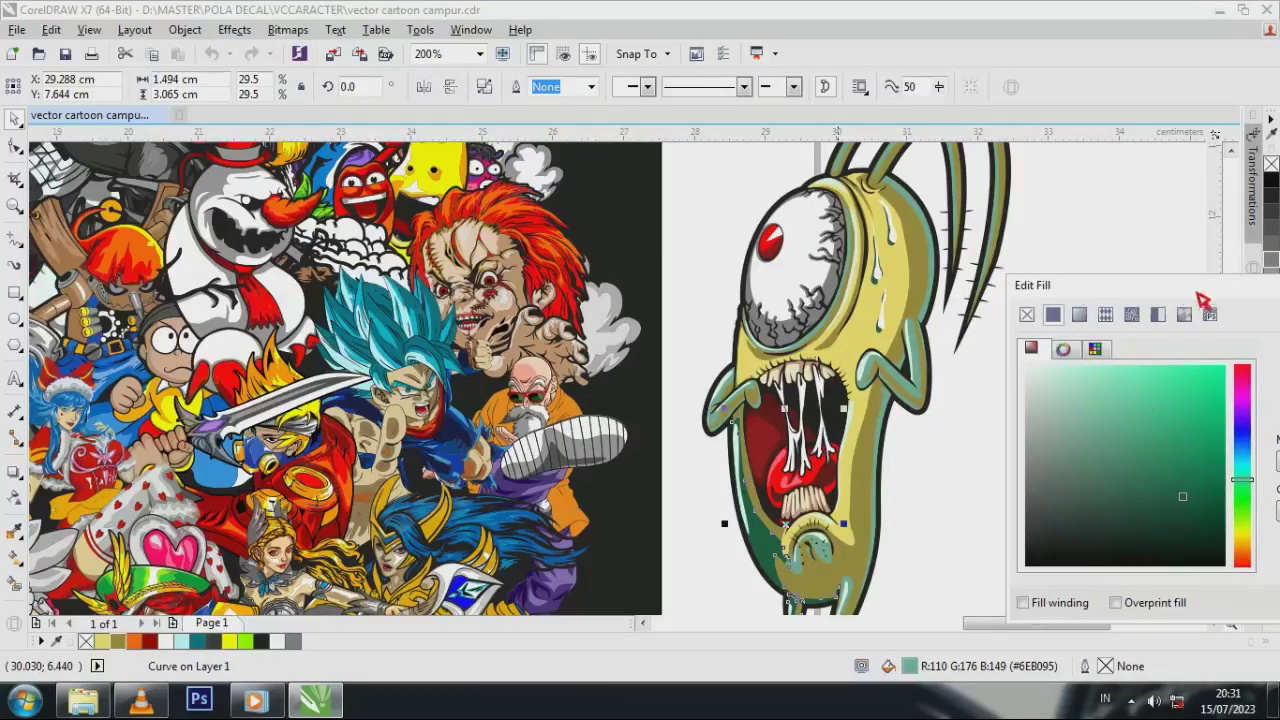
{"action": "left_click_drag", "start_coordinate": [1203, 302], "coordinate": [1148, 196]}
{"action": "left_click", "coordinate": [1232, 264]}
{"action": "left_click", "coordinate": [878, 452]}
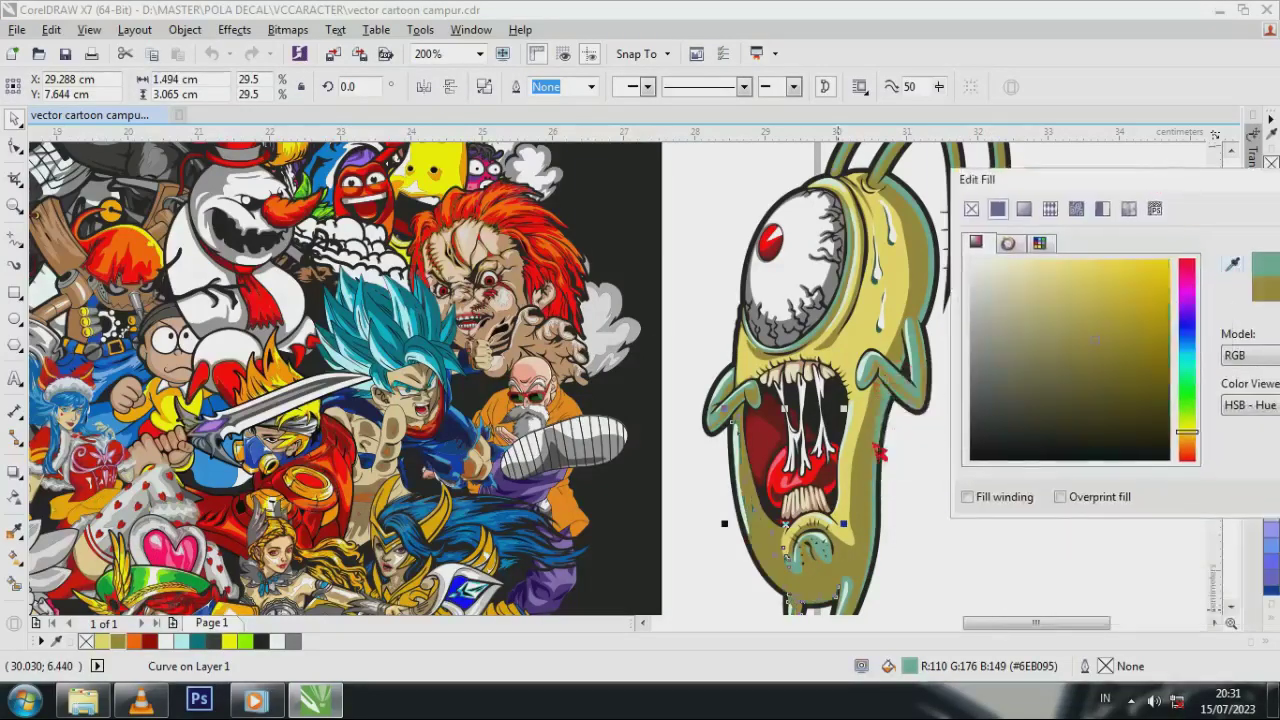
{"action": "left_click", "coordinate": [1160, 412]}
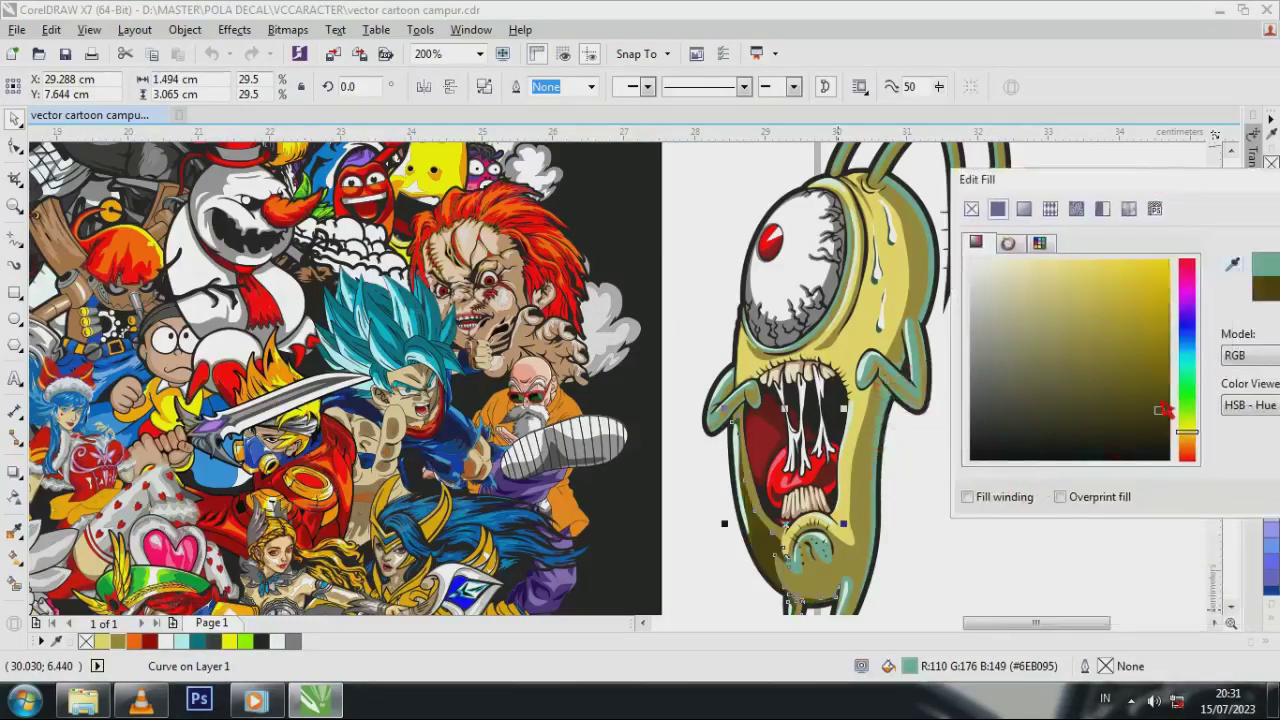
{"action": "mouse_move", "coordinate": [1160, 410]}
{"action": "left_mouse_down"}
{"action": "mouse_move", "coordinate": [1164, 381]}
{"action": "mouse_move", "coordinate": [1170, 394]}
{"action": "mouse_move", "coordinate": [1137, 394]}
{"action": "mouse_move", "coordinate": [1076, 362]}
{"action": "mouse_move", "coordinate": [1082, 399]}
{"action": "left_mouse_up"}
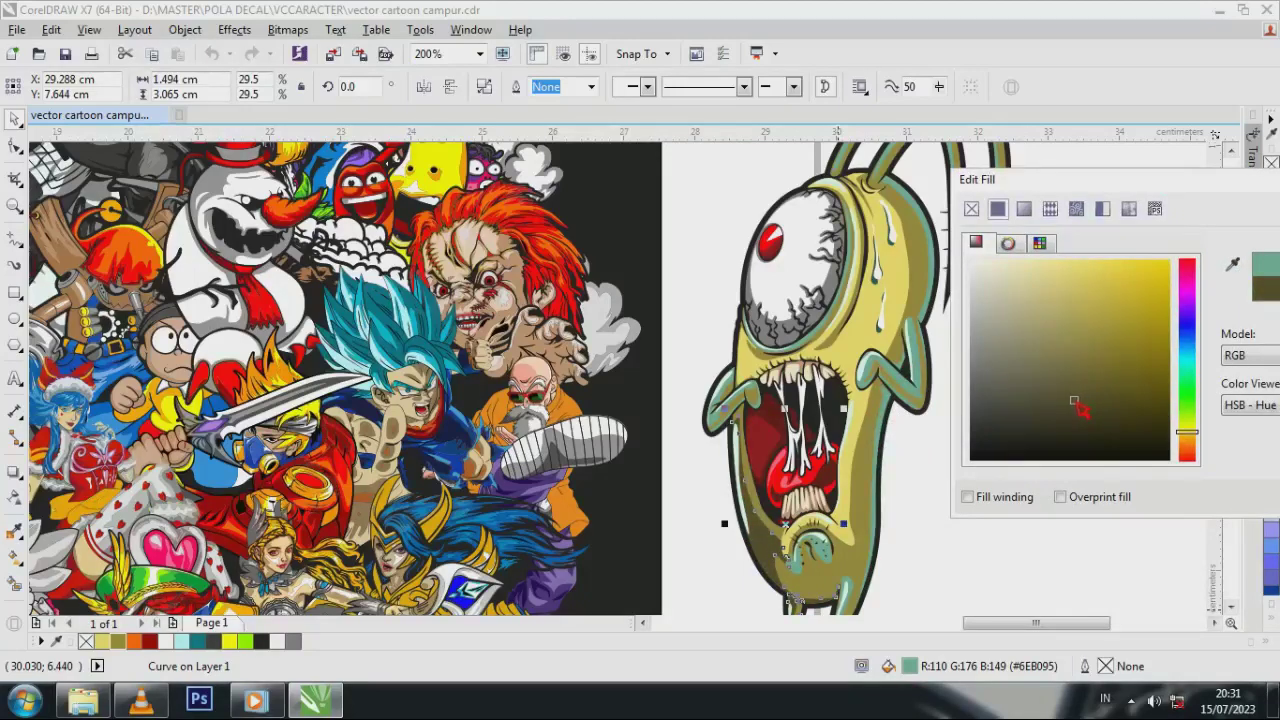
{"action": "left_click_drag", "start_coordinate": [1213, 193], "coordinate": [849, 96]}
{"action": "left_click", "coordinate": [1155, 400]}
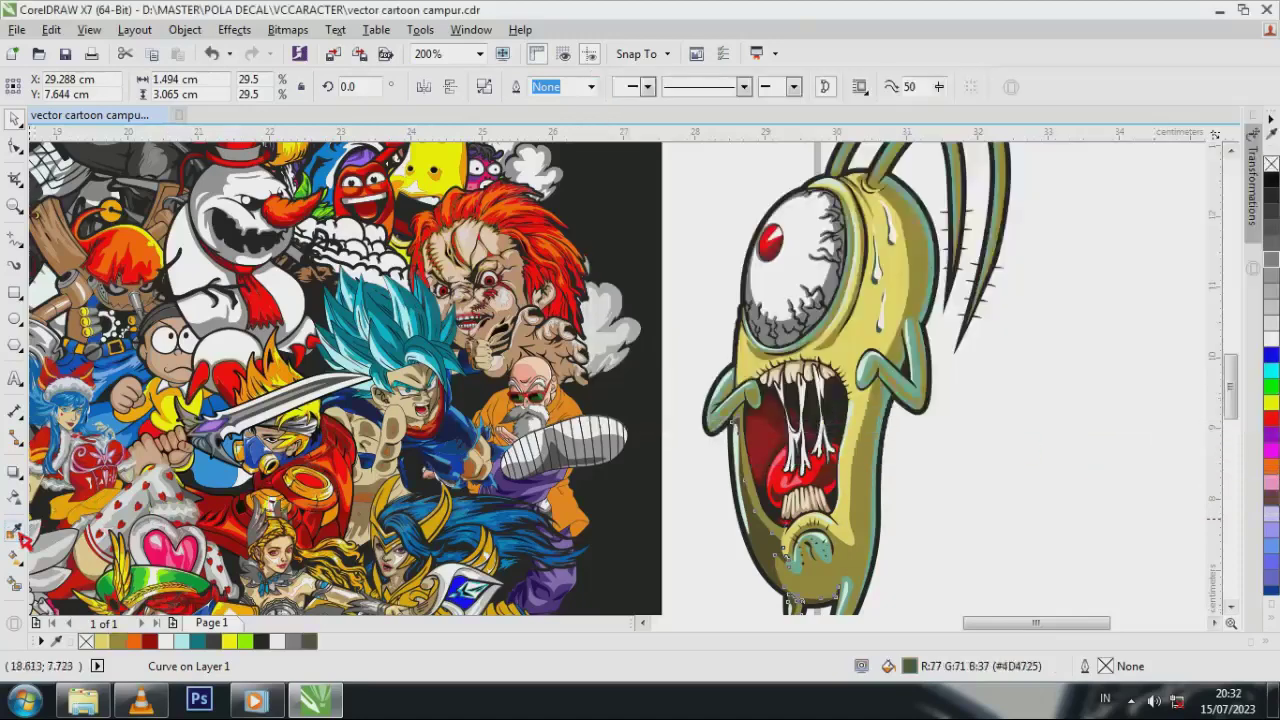
Sample the dark olive #4D4725 and apply it to the teal shading on the plankton's arms, eye rim and body edges
{"action": "left_click", "coordinate": [14, 532]}
{"action": "left_click", "coordinate": [785, 552]}
{"action": "scroll", "coordinate": [728, 410], "scroll_direction": "up", "scroll_amount": 2}
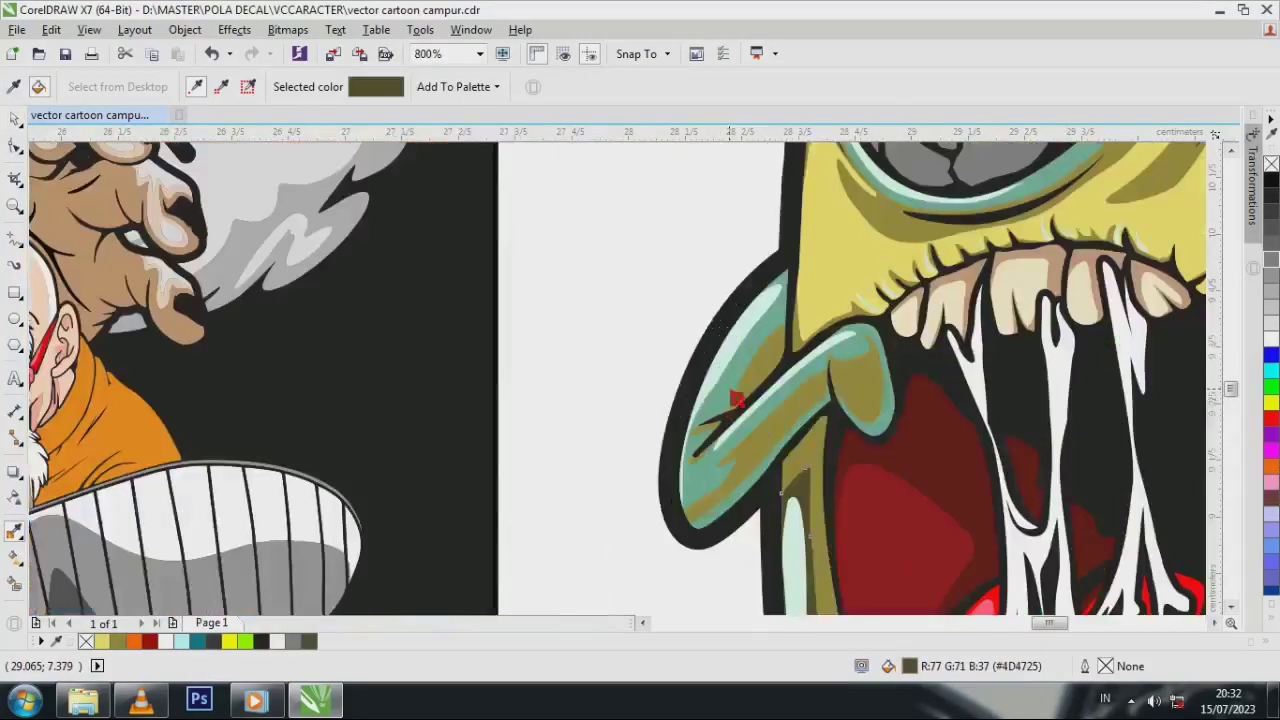
{"action": "scroll", "coordinate": [735, 400], "scroll_direction": "down", "scroll_amount": 1}
{"action": "scroll", "coordinate": [863, 345], "scroll_direction": "up", "scroll_amount": 2}
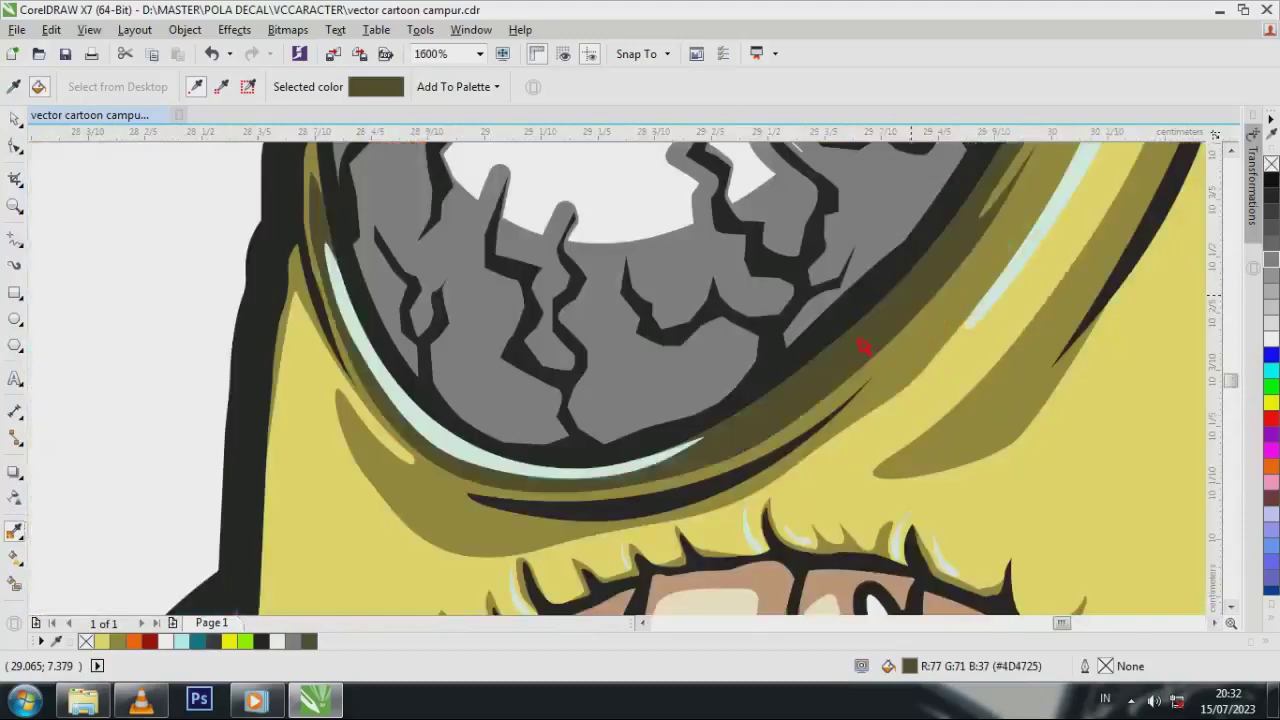
{"action": "scroll", "coordinate": [863, 345], "scroll_direction": "down", "scroll_amount": 2}
{"action": "scroll", "coordinate": [948, 477], "scroll_direction": "up", "scroll_amount": 1}
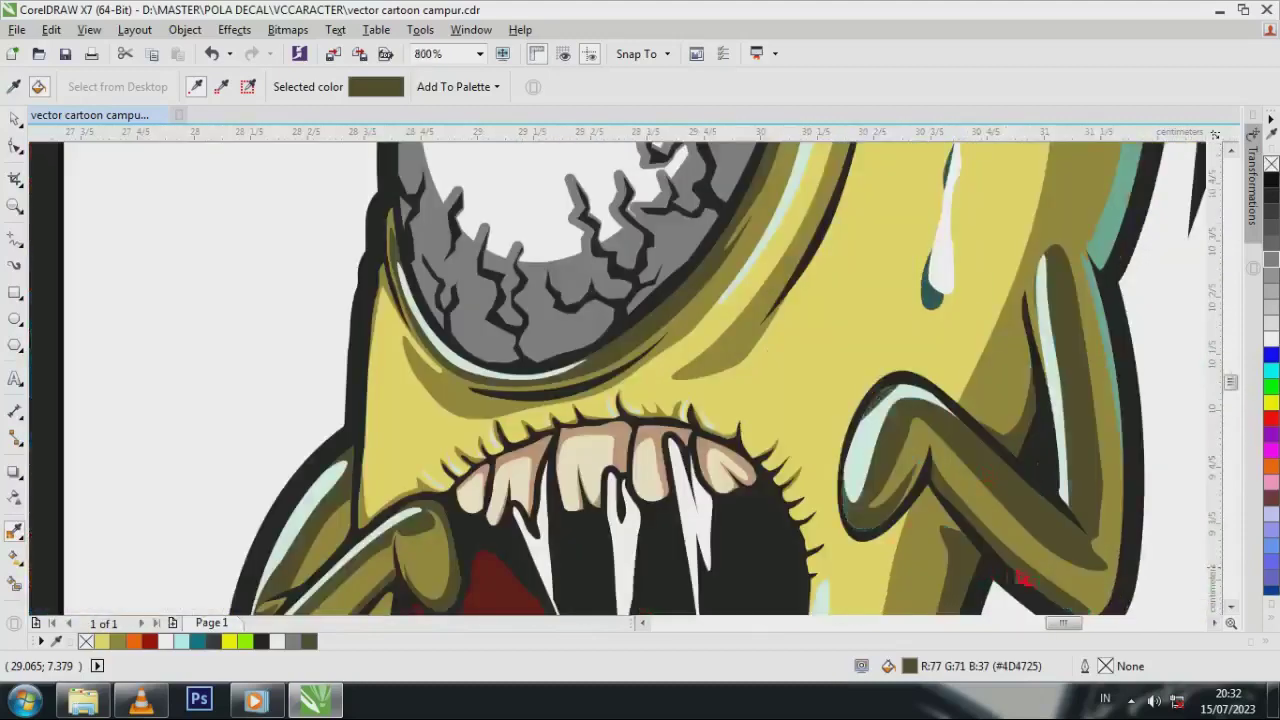
{"action": "scroll", "coordinate": [1063, 330], "scroll_direction": "down", "scroll_amount": 1}
{"action": "scroll", "coordinate": [1063, 323], "scroll_direction": "up", "scroll_amount": 1}
{"action": "scroll", "coordinate": [1057, 329], "scroll_direction": "down", "scroll_amount": 2}
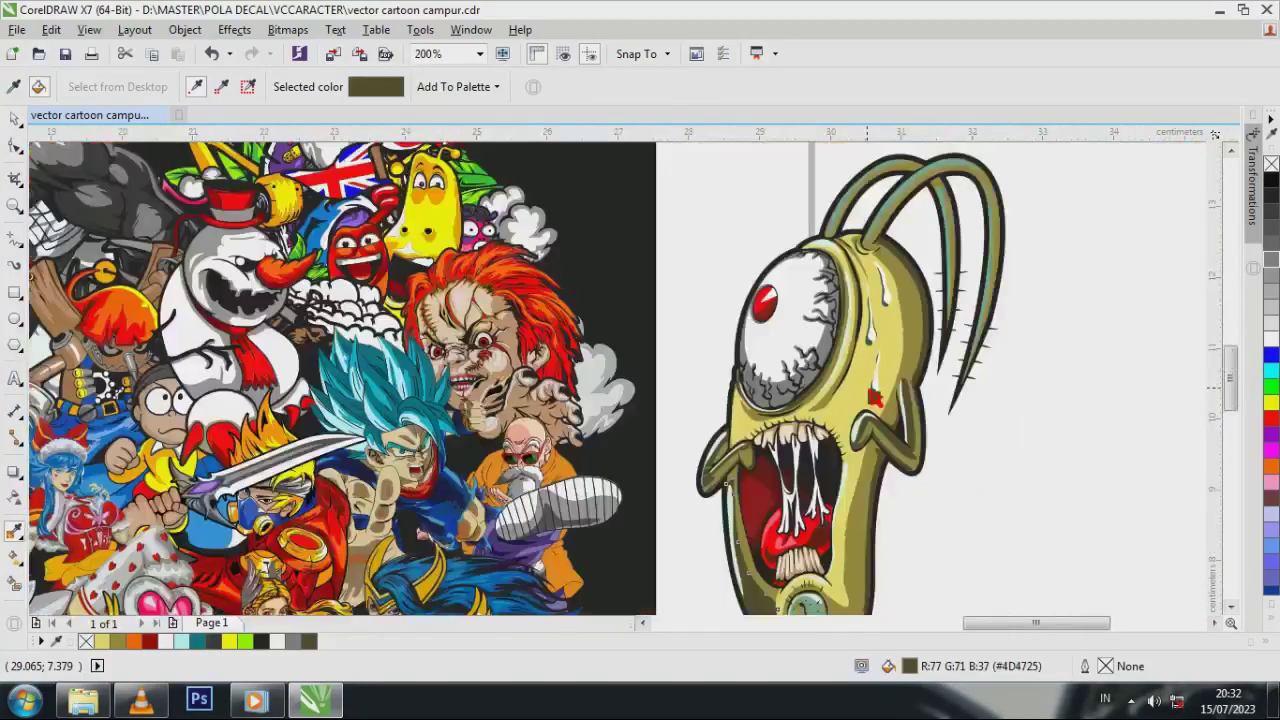
Sample the body's yellow and apply it to the teal highlights along both antennae
{"action": "scroll", "coordinate": [945, 176], "scroll_direction": "up", "scroll_amount": 3}
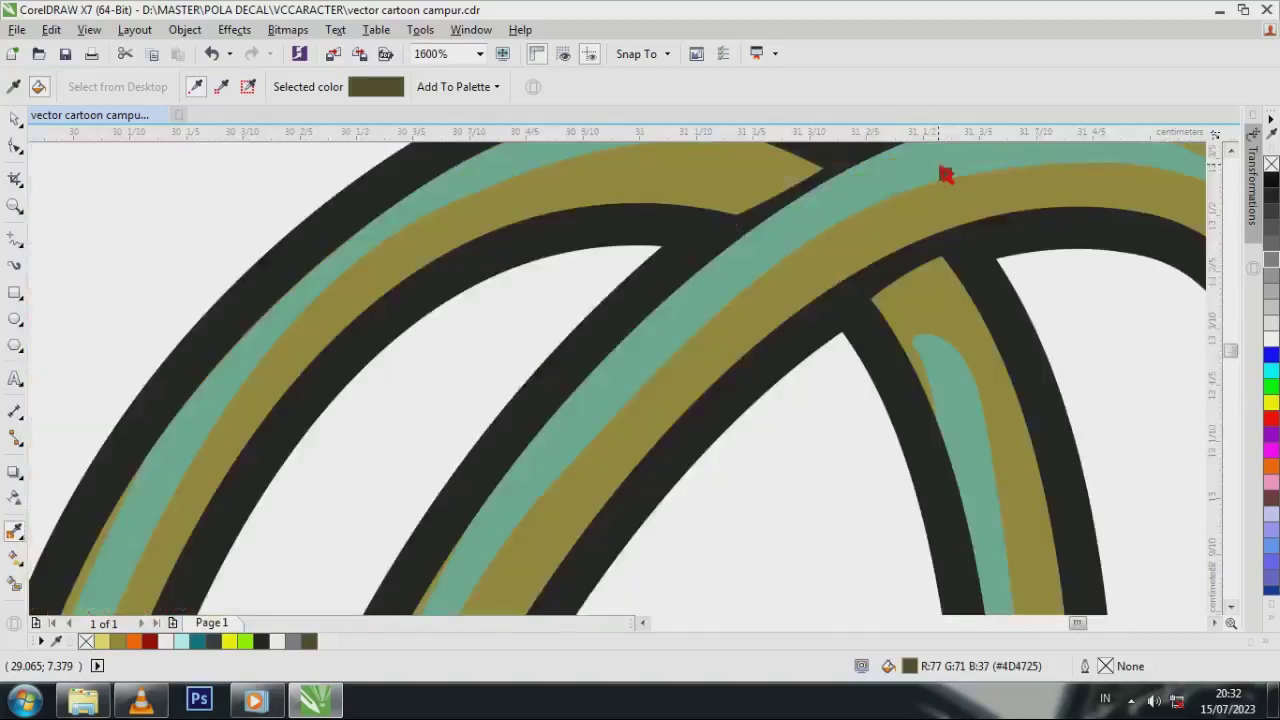
{"action": "scroll", "coordinate": [945, 176], "scroll_direction": "down", "scroll_amount": 2}
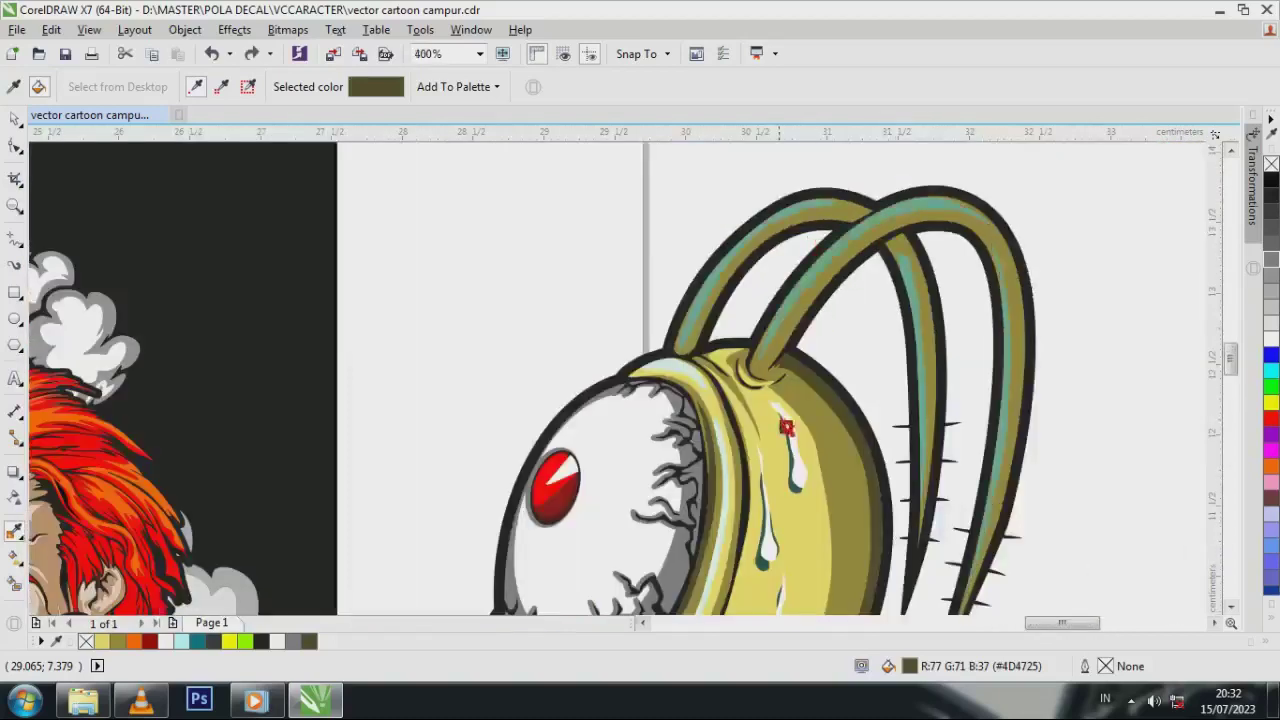
{"action": "left_click", "coordinate": [814, 460]}
{"action": "scroll", "coordinate": [780, 245], "scroll_direction": "up", "scroll_amount": 2}
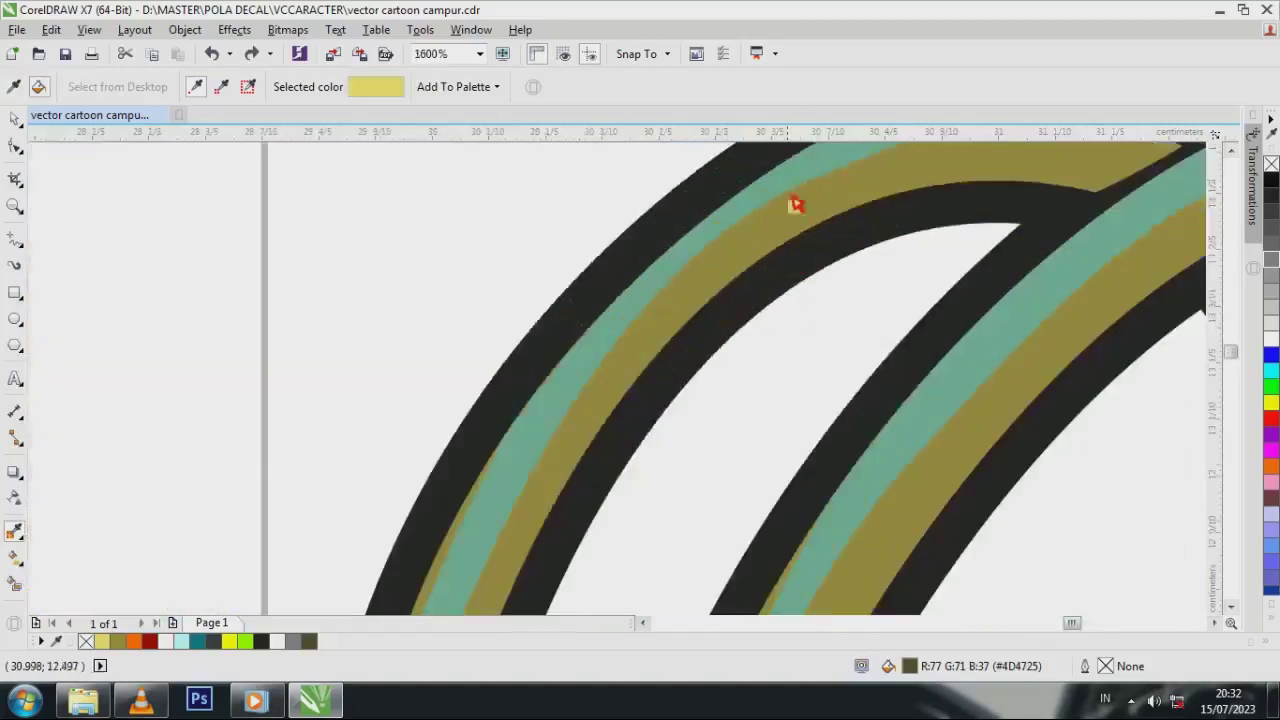
{"action": "scroll", "coordinate": [872, 346], "scroll_direction": "down", "scroll_amount": 1}
{"action": "scroll", "coordinate": [960, 331], "scroll_direction": "down", "scroll_amount": 3}
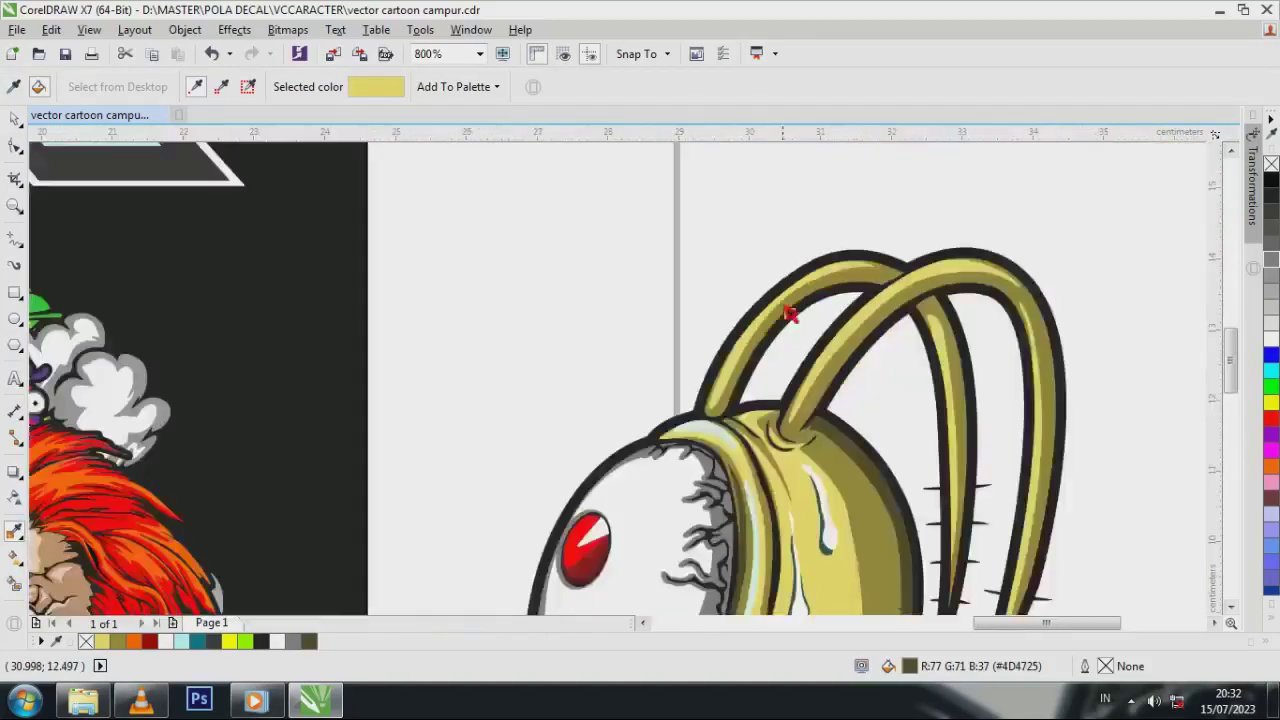
Sample the dark olive from the lower body and apply it to the teal patches on the plankton's chin
{"action": "scroll", "coordinate": [862, 563], "scroll_direction": "up", "scroll_amount": 3}
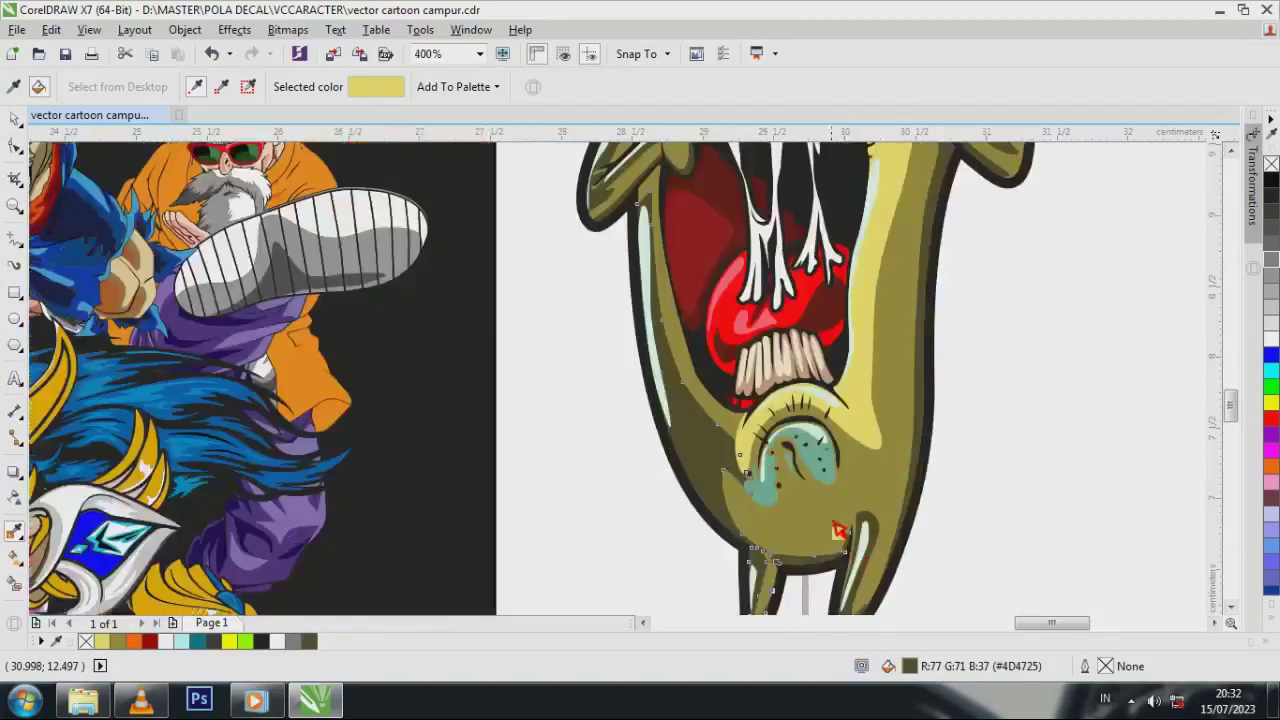
{"action": "left_click", "coordinate": [614, 449]}
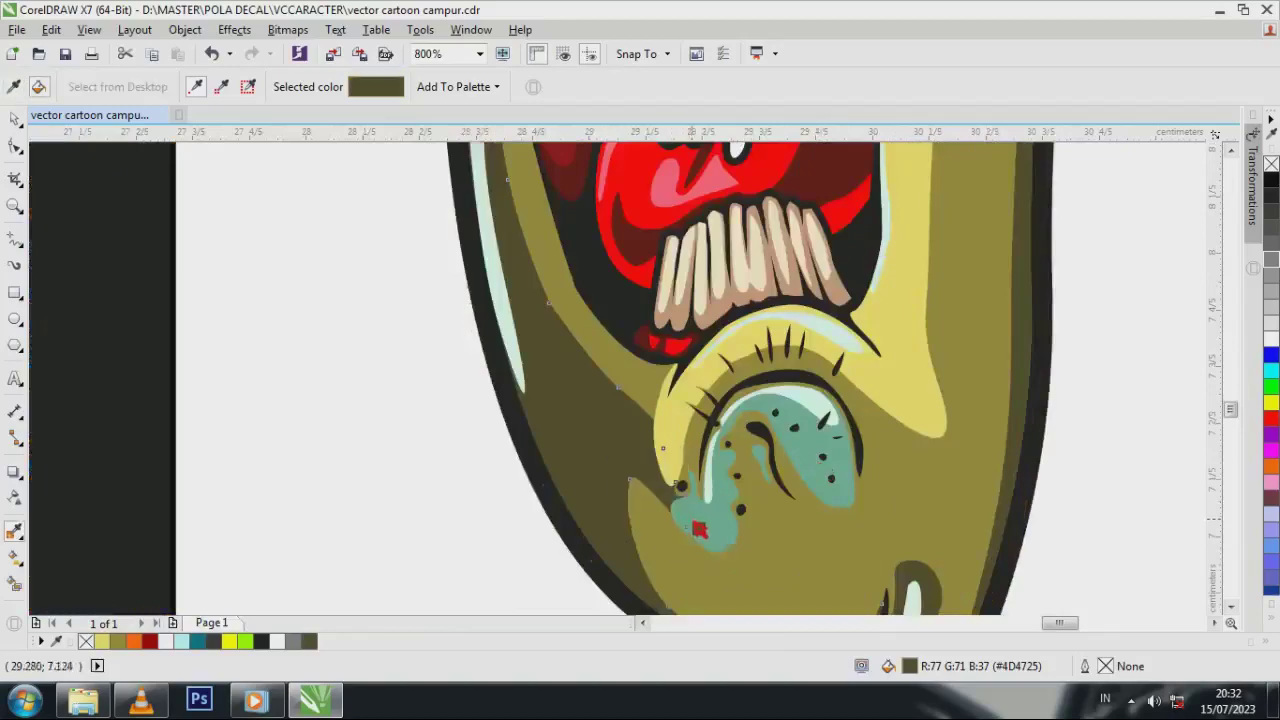
{"action": "left_click", "coordinate": [710, 530]}
{"action": "scroll", "coordinate": [786, 503], "scroll_direction": "down", "scroll_amount": 1}
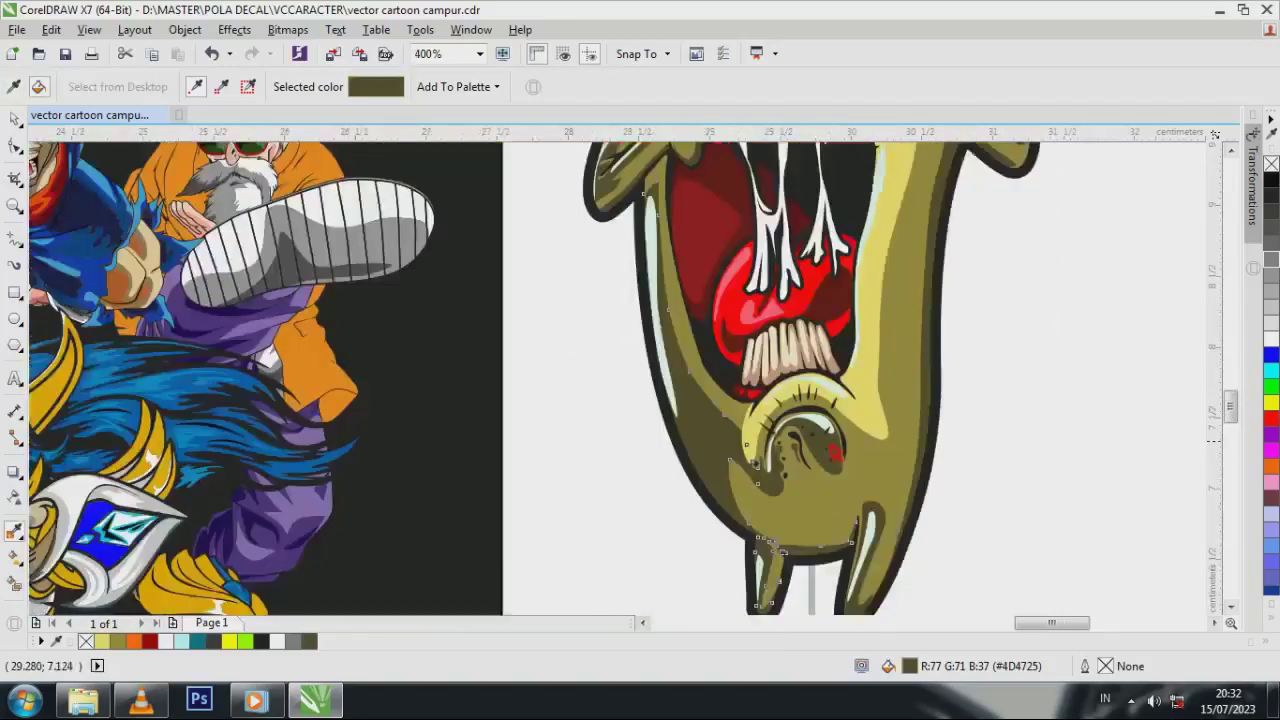
Move the pink starfish character out of the collage to the empty area beside the recoloured plankton
{"action": "scroll", "coordinate": [872, 526], "scroll_direction": "down", "scroll_amount": 1}
{"action": "scroll", "coordinate": [872, 526], "scroll_direction": "down", "scroll_amount": 1}
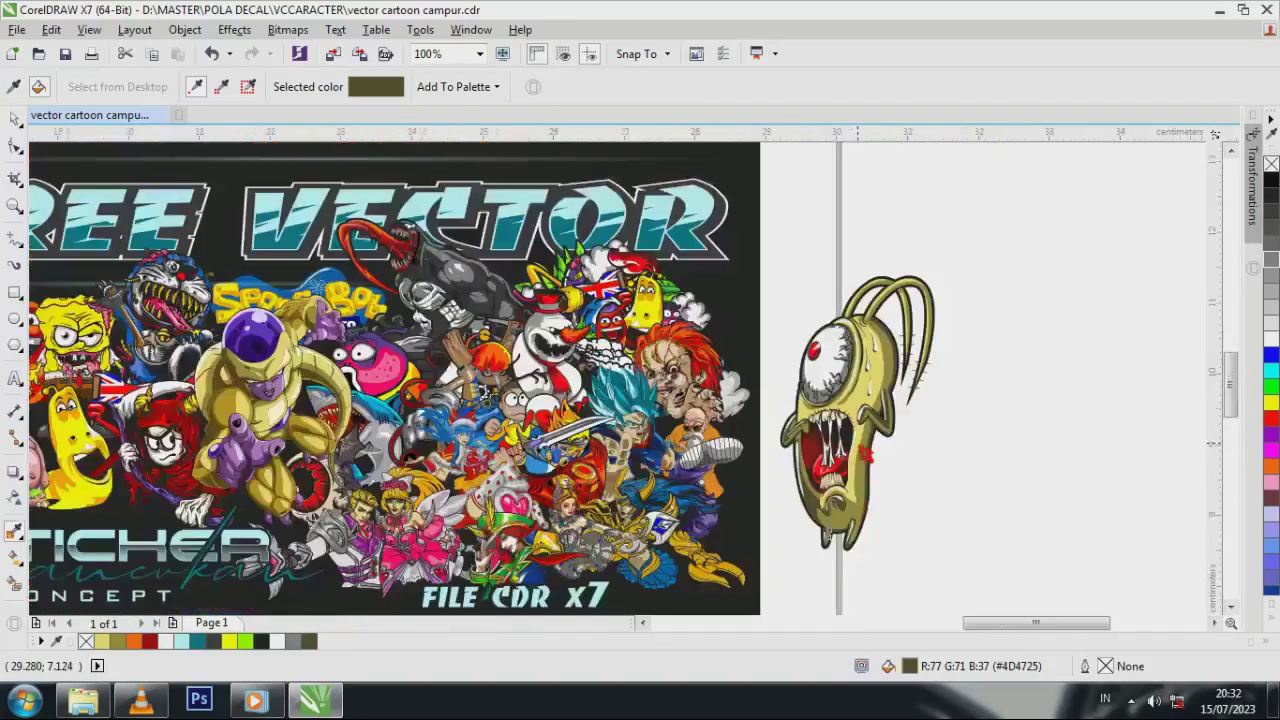
{"action": "scroll", "coordinate": [865, 455], "scroll_direction": "up", "scroll_amount": 2}
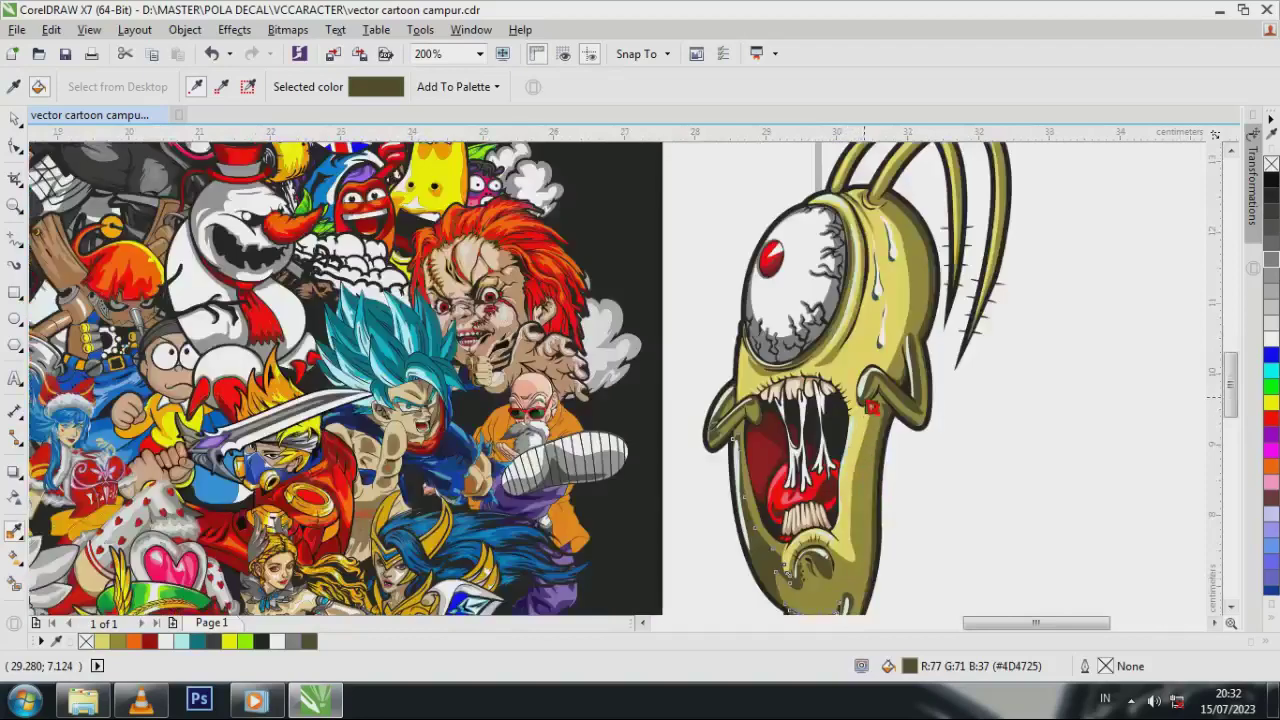
{"action": "scroll", "coordinate": [962, 325], "scroll_direction": "down", "scroll_amount": 1}
{"action": "left_click", "coordinate": [15, 118]}
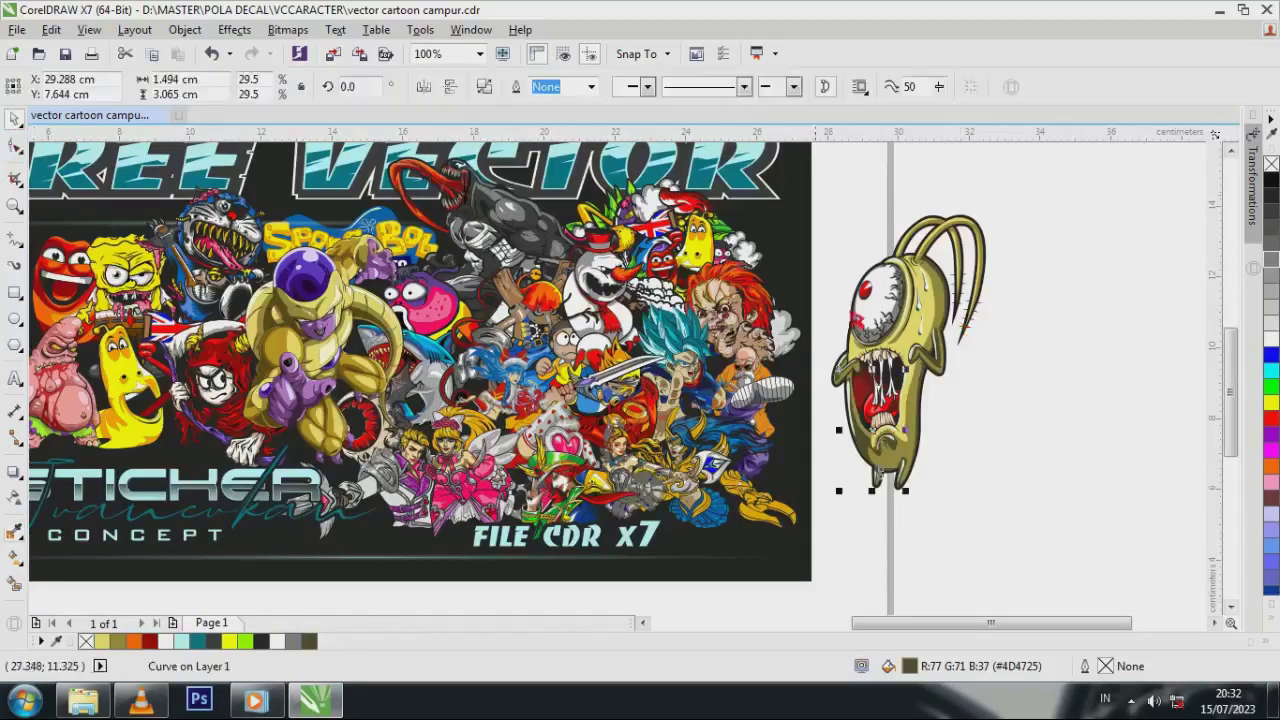
{"action": "left_click", "coordinate": [1057, 334]}
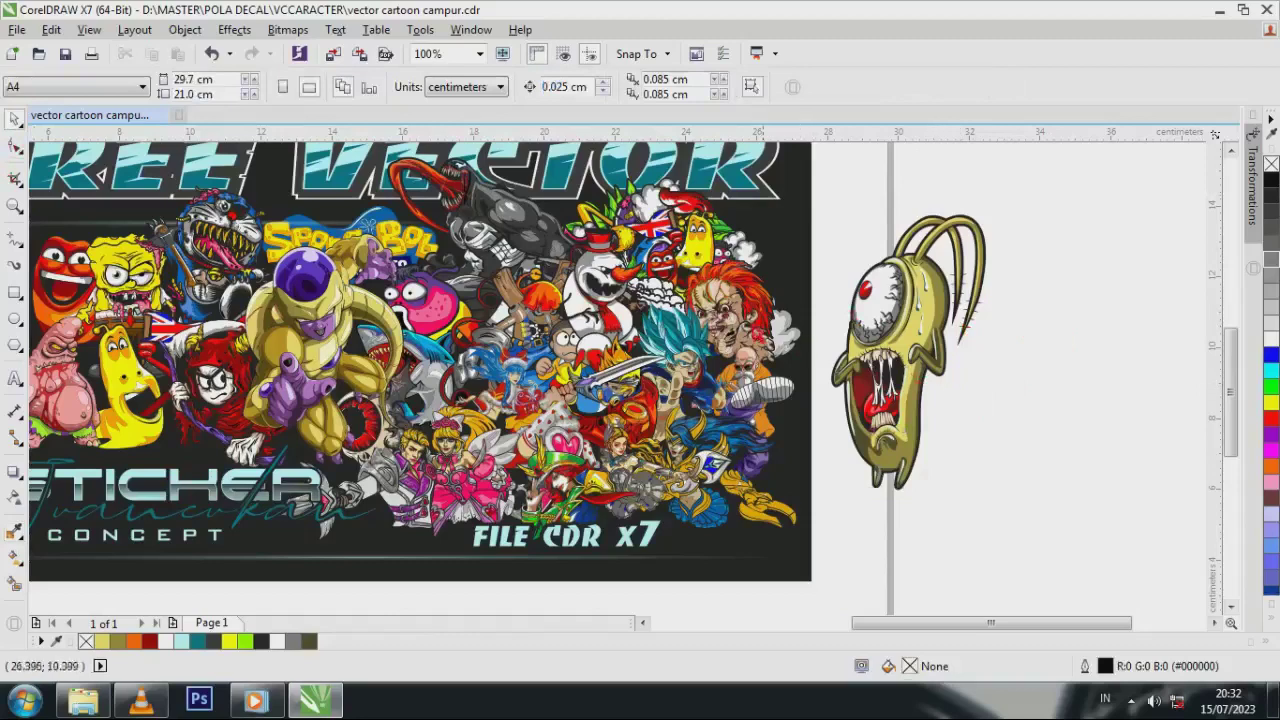
{"action": "left_click_drag", "start_coordinate": [76, 396], "coordinate": [885, 481]}
{"action": "left_click_drag", "start_coordinate": [911, 471], "coordinate": [1043, 416]}
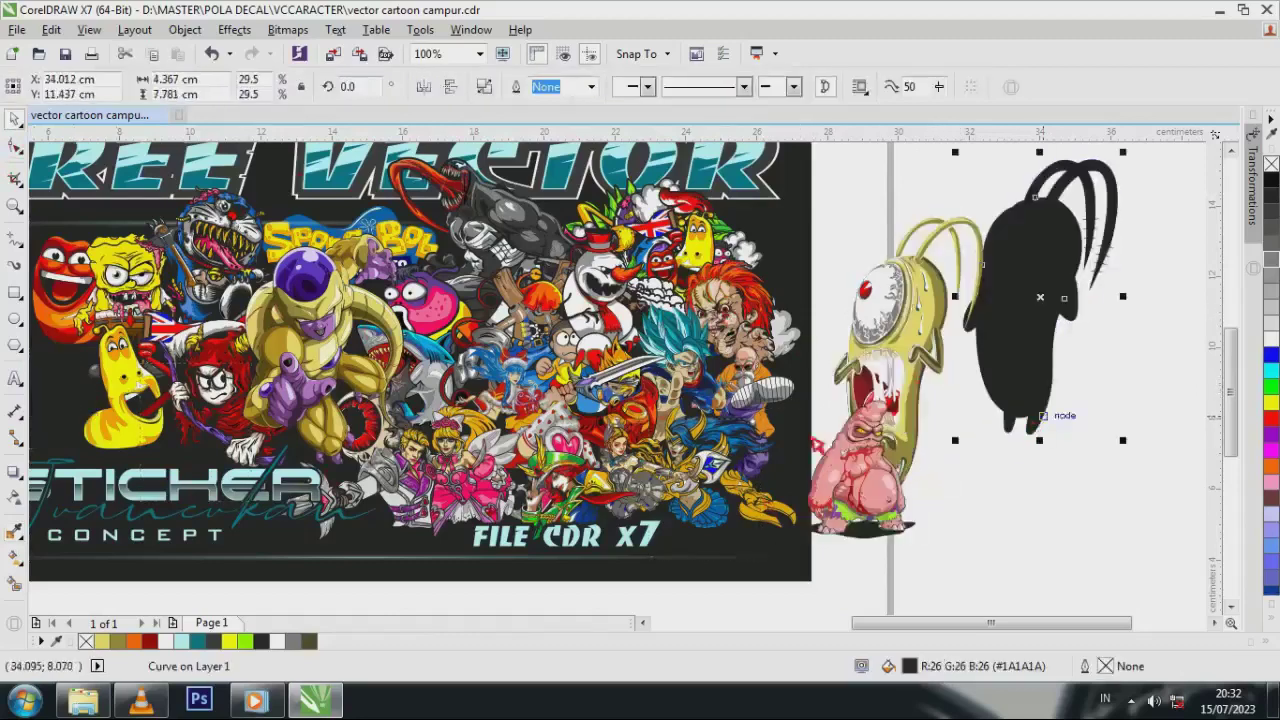
{"action": "left_click", "coordinate": [211, 53]}
{"action": "left_click", "coordinate": [1018, 450]}
{"action": "left_click_drag", "start_coordinate": [895, 505], "coordinate": [1053, 451]}
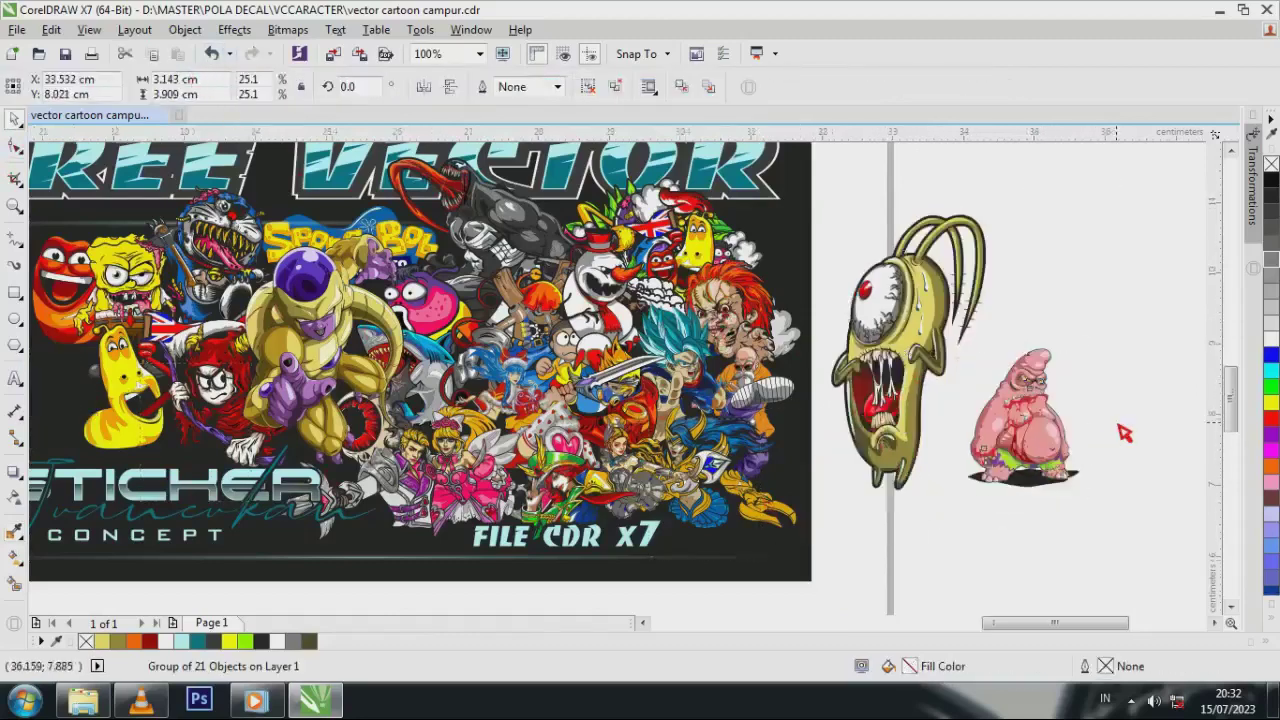
Ungroup the pink starfish character and clear the selection
{"action": "scroll", "coordinate": [1124, 432], "scroll_direction": "up", "scroll_amount": 3}
{"action": "scroll", "coordinate": [790, 380], "scroll_direction": "down", "scroll_amount": 2}
{"action": "scroll", "coordinate": [797, 392], "scroll_direction": "up", "scroll_amount": 2}
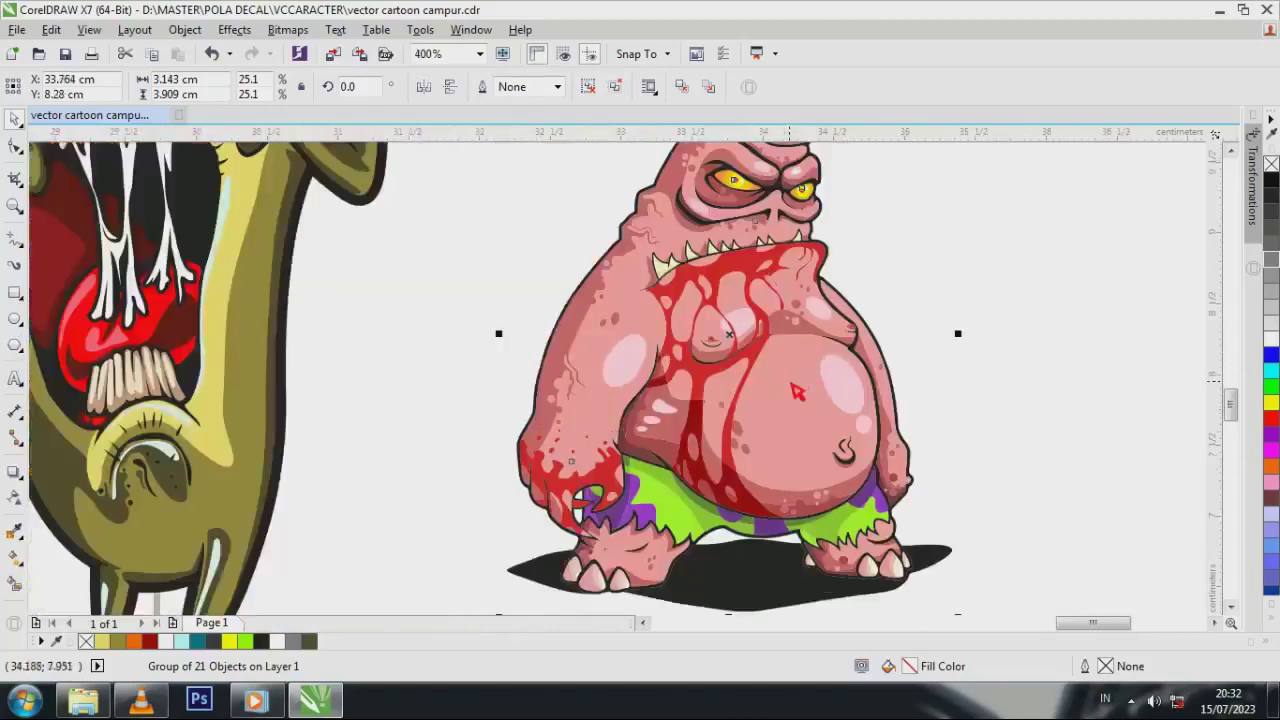
{"action": "left_click", "coordinate": [588, 86]}
{"action": "left_click", "coordinate": [490, 245]}
Recolour the bright red blood on the starfish's chest and hand to blue #00769A
{"action": "left_click", "coordinate": [739, 271]}
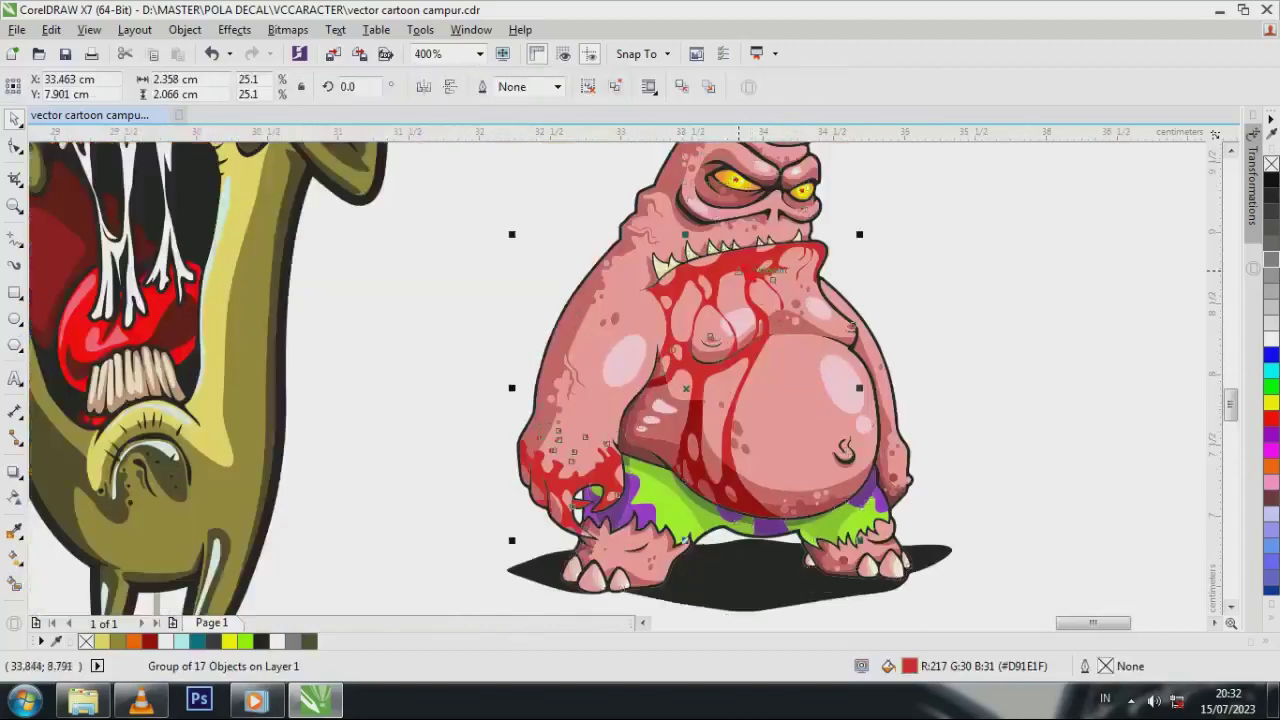
{"action": "left_click", "coordinate": [1266, 346]}
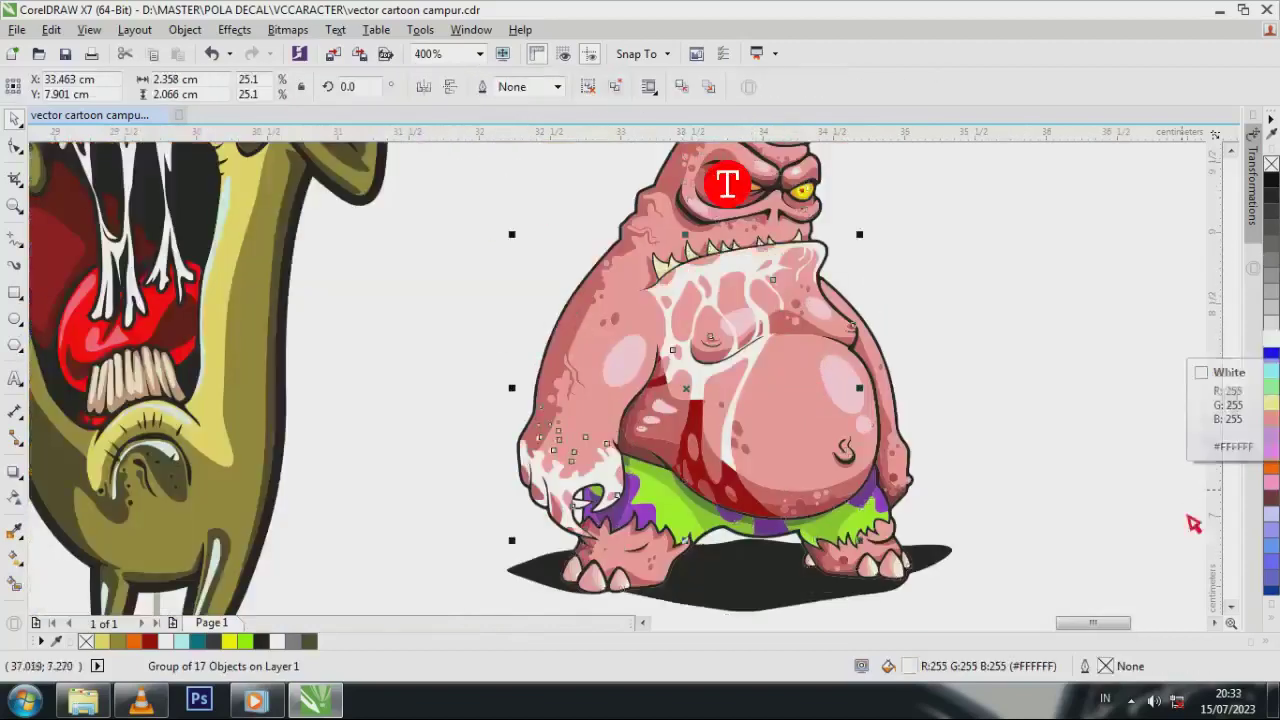
{"action": "left_click", "coordinate": [1271, 373]}
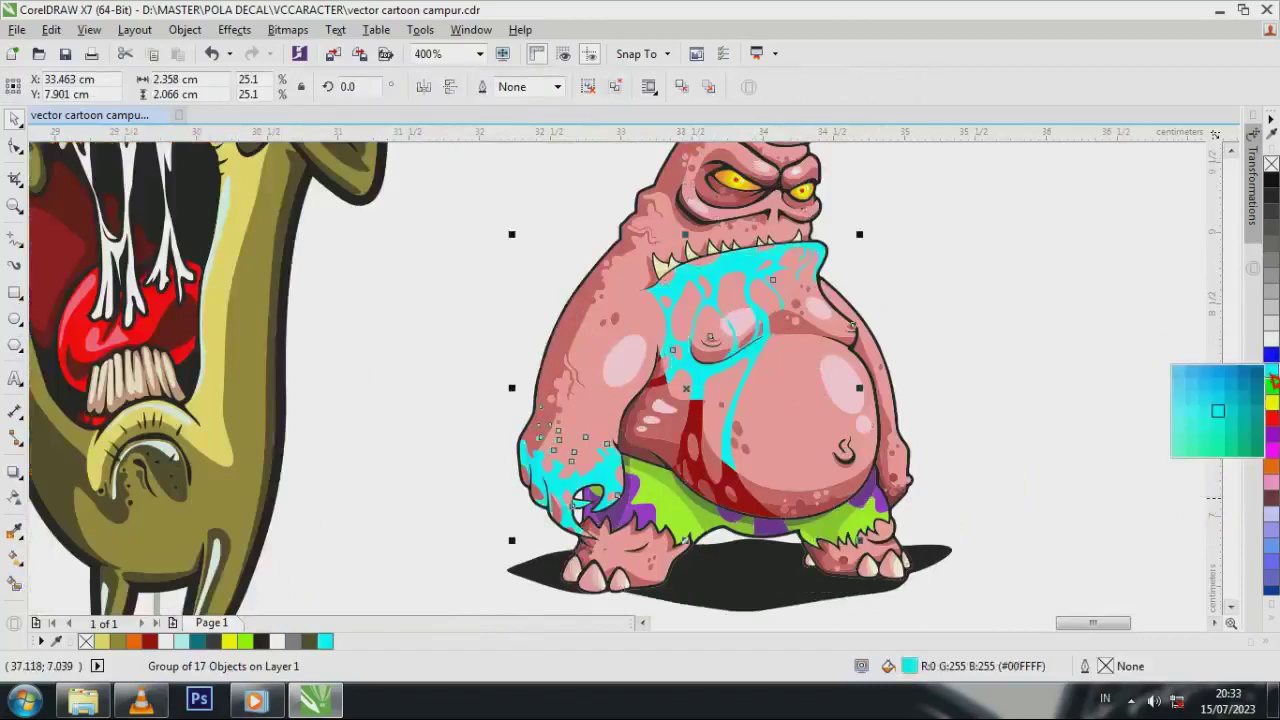
{"action": "left_click", "coordinate": [1252, 400]}
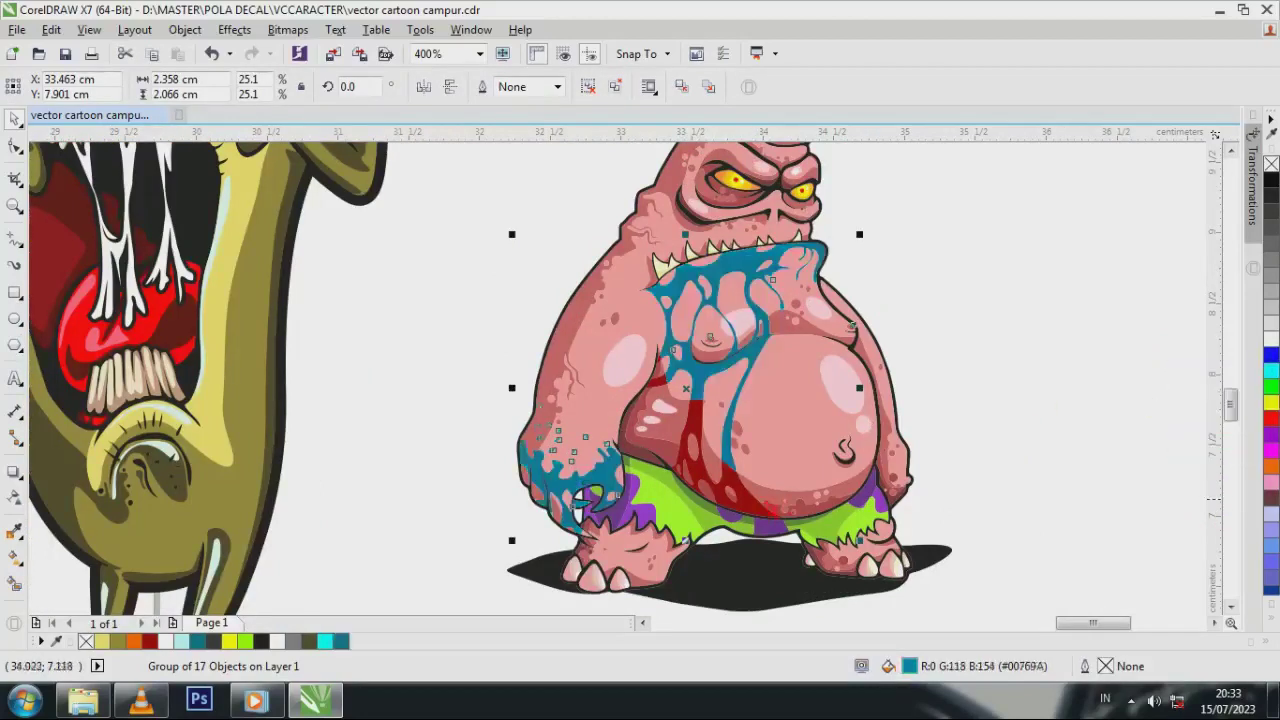
Recolour the dark red blood shading on the starfish's belly to a darker blue, #074A5E
{"action": "left_click", "coordinate": [762, 512]}
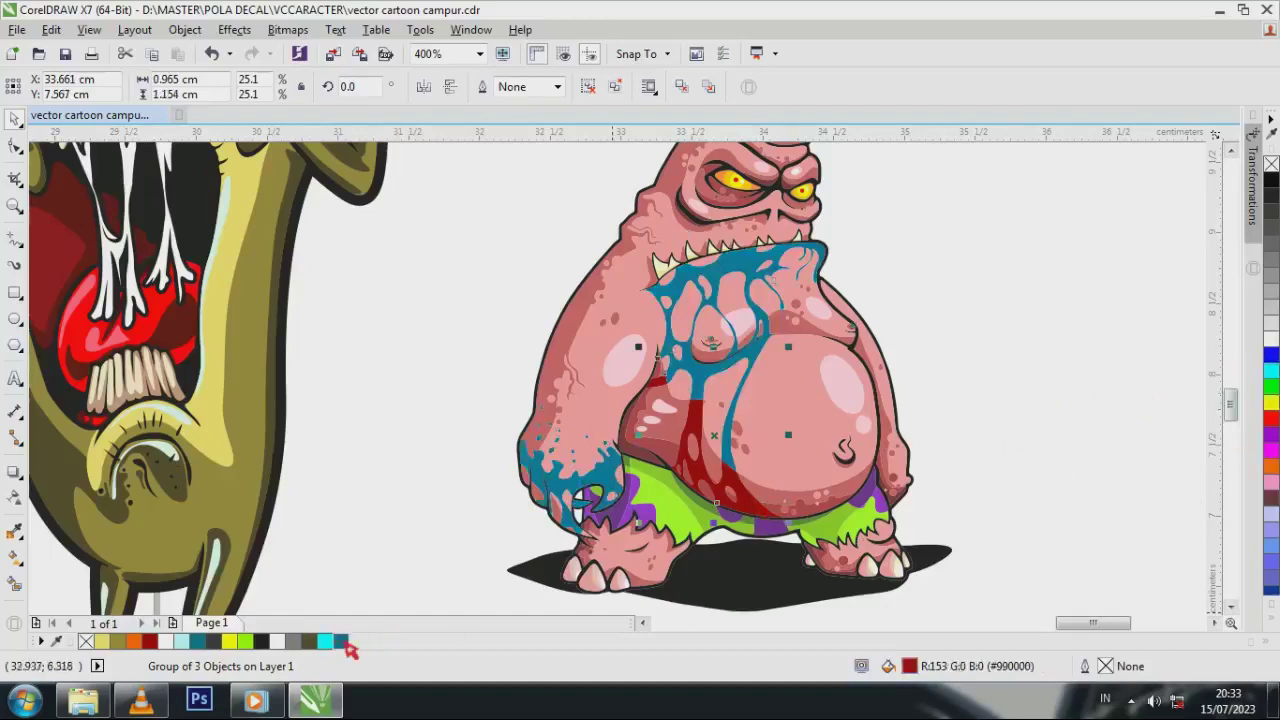
{"action": "left_click", "coordinate": [343, 643]}
{"action": "double_click", "coordinate": [912, 667]}
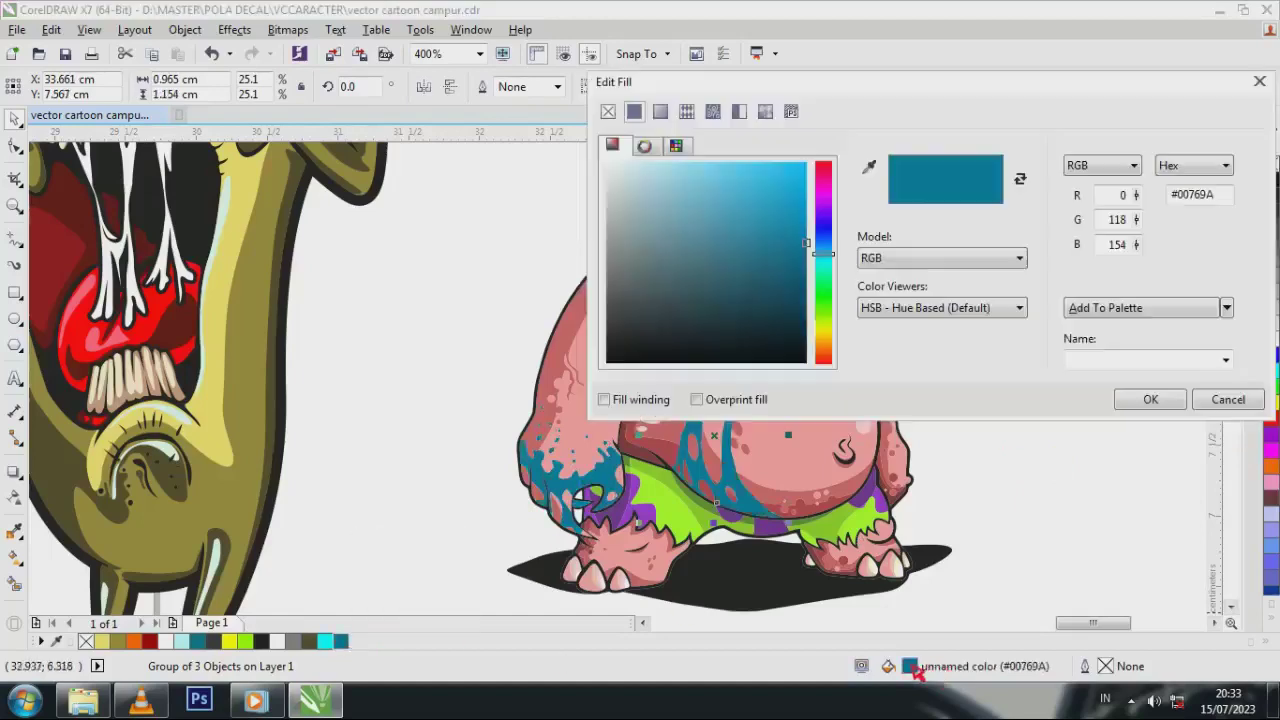
{"action": "left_click", "coordinate": [1128, 404]}
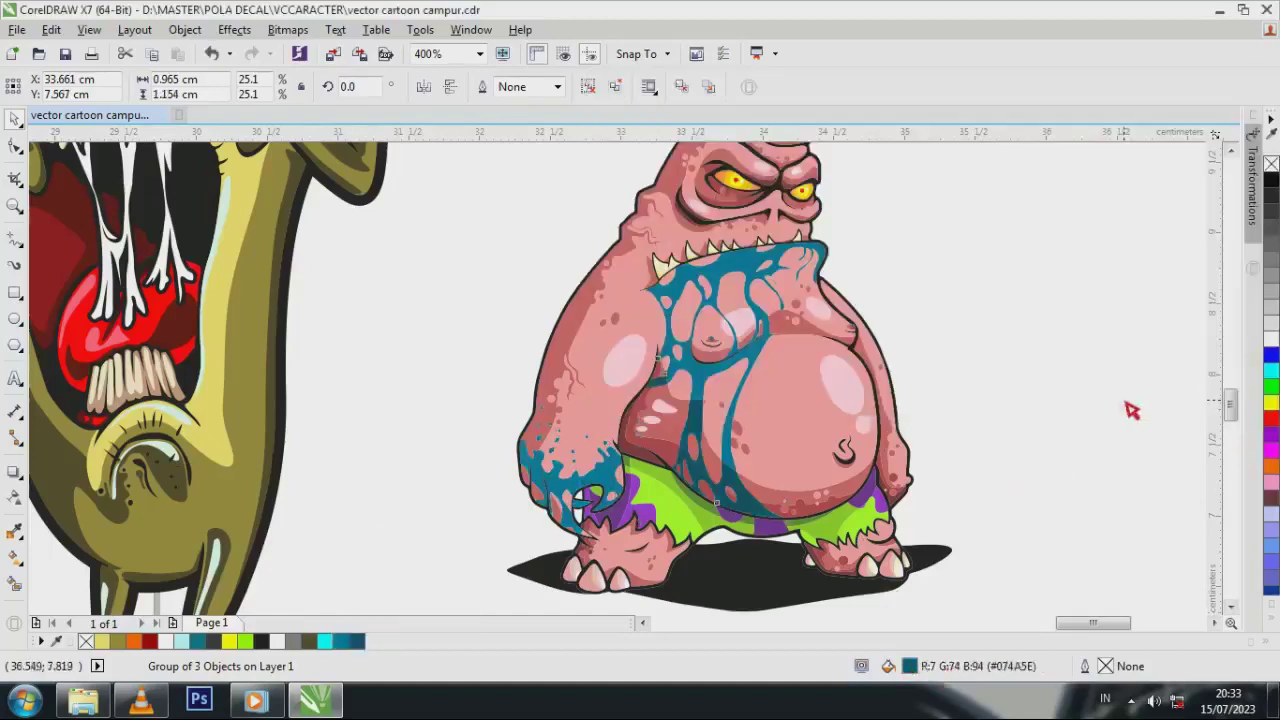
{"action": "left_click", "coordinate": [1128, 410]}
{"action": "left_click", "coordinate": [860, 400]}
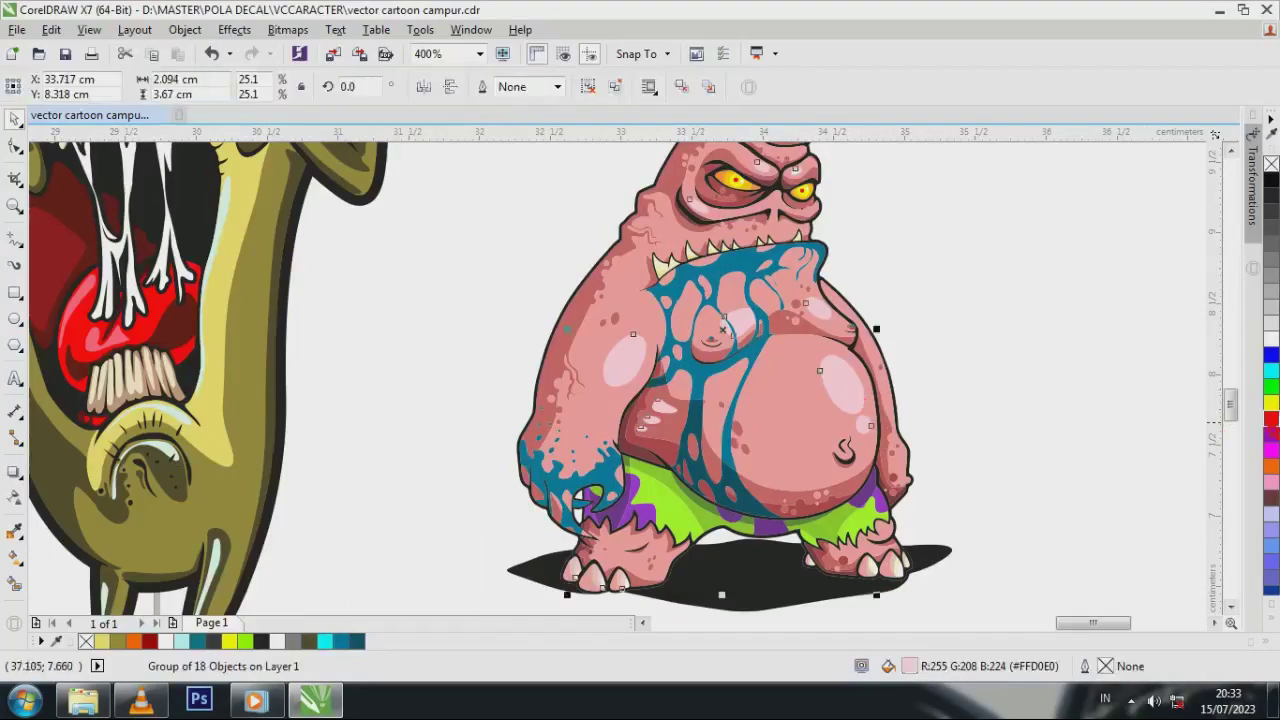
{"action": "left_click", "coordinate": [981, 418]}
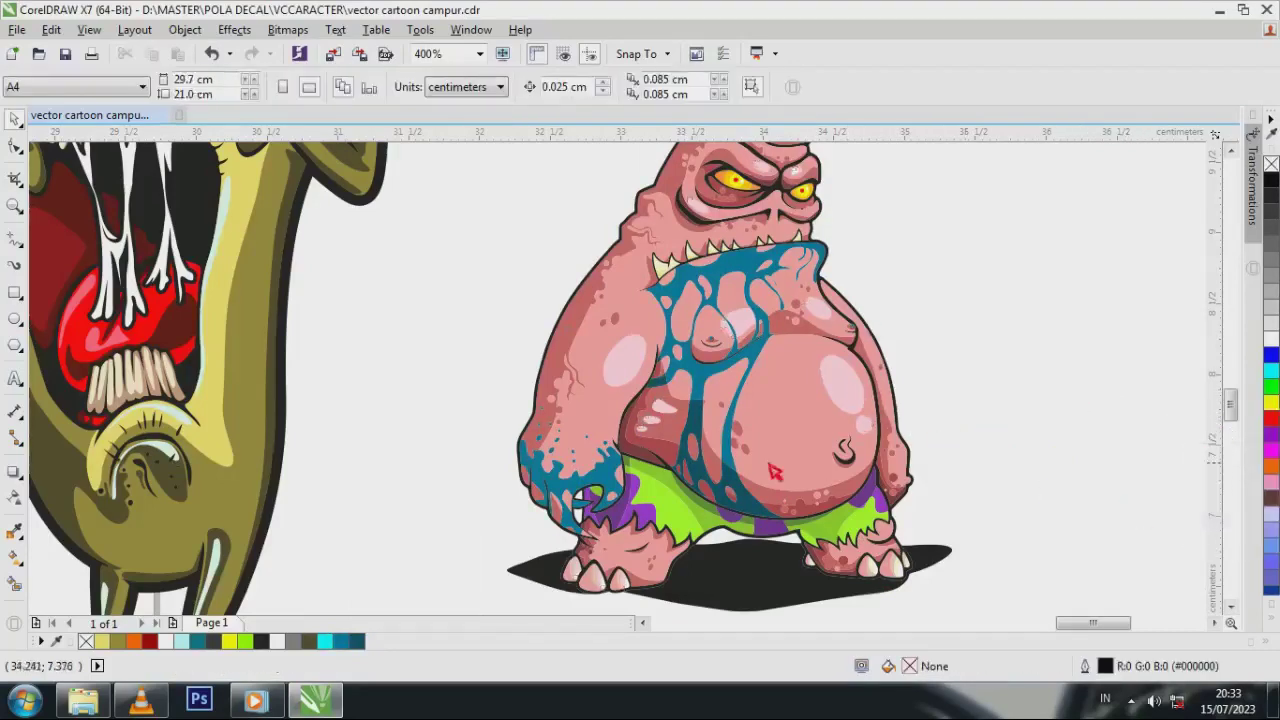
Recolour the bright green of the starfish's shorts to cyan and the medium green shading to blue
{"action": "left_click", "coordinate": [678, 514]}
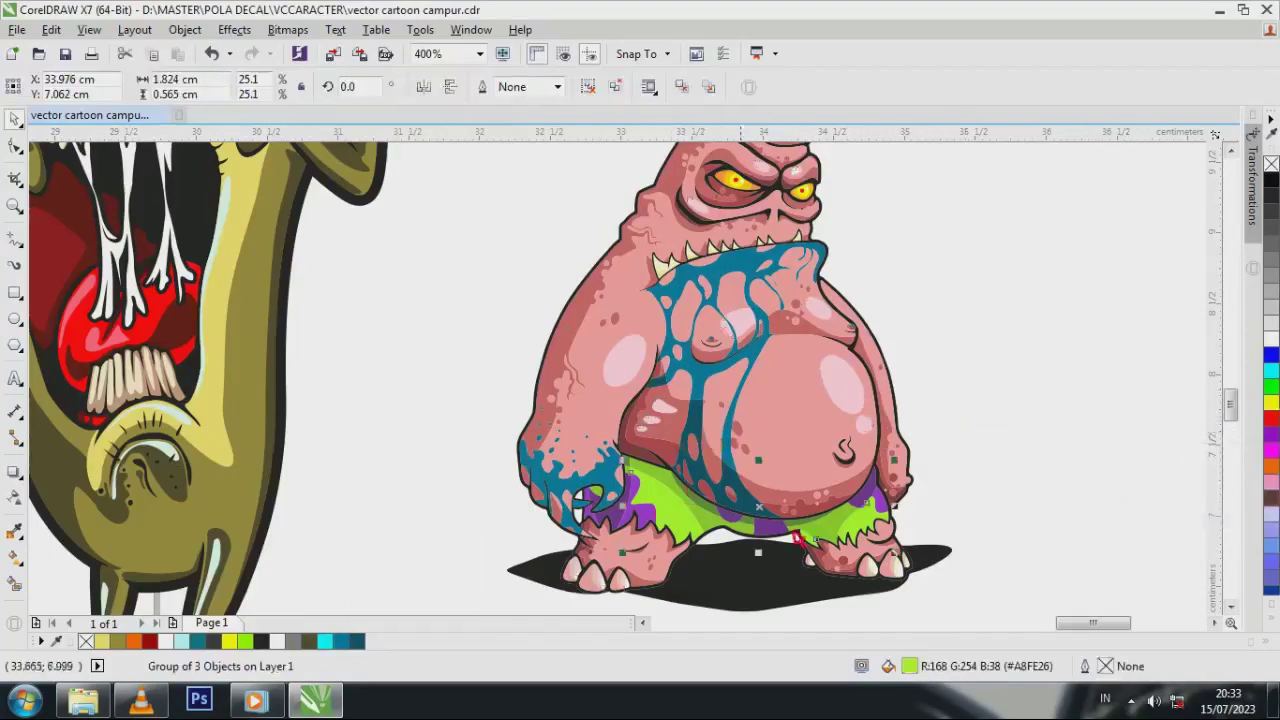
{"action": "left_click", "coordinate": [1270, 370]}
{"action": "left_click", "coordinate": [1109, 409]}
{"action": "left_click", "coordinate": [716, 536]}
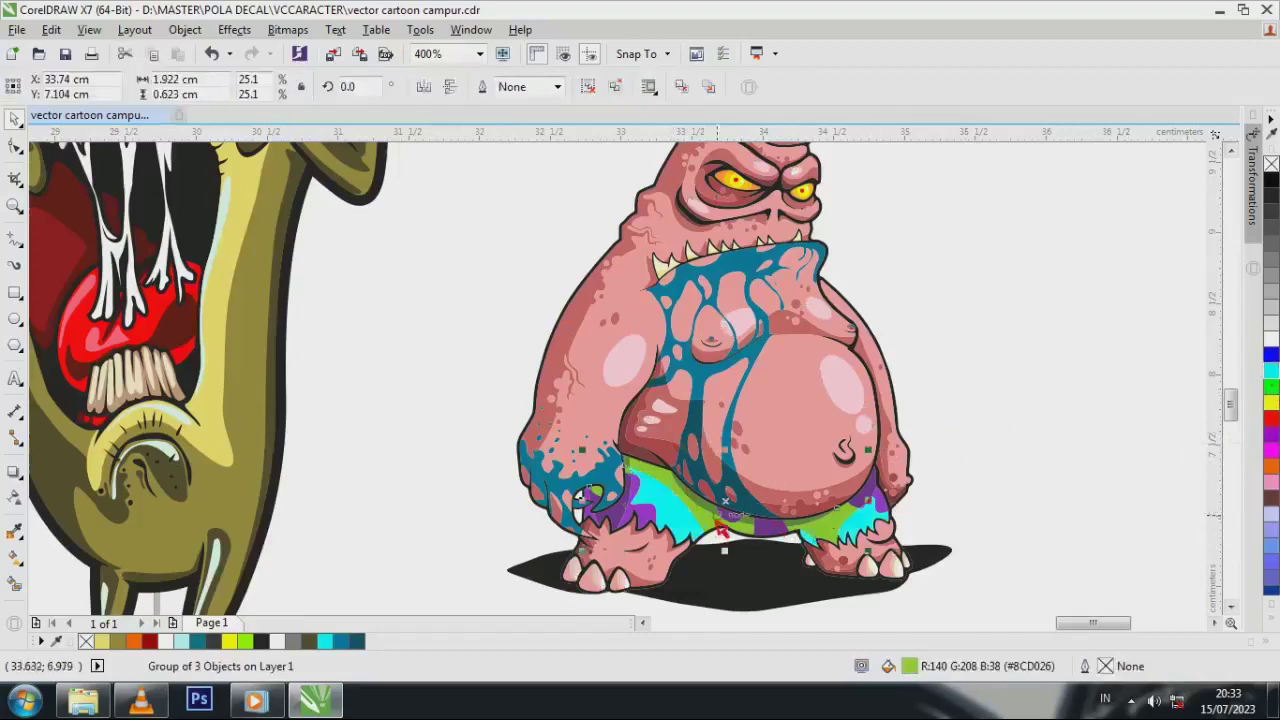
{"action": "left_click", "coordinate": [1270, 354]}
{"action": "left_click", "coordinate": [1014, 417]}
Recolour the darkest green shading along the shorts' waist to dark navy #101033
{"action": "left_click", "coordinate": [705, 512]}
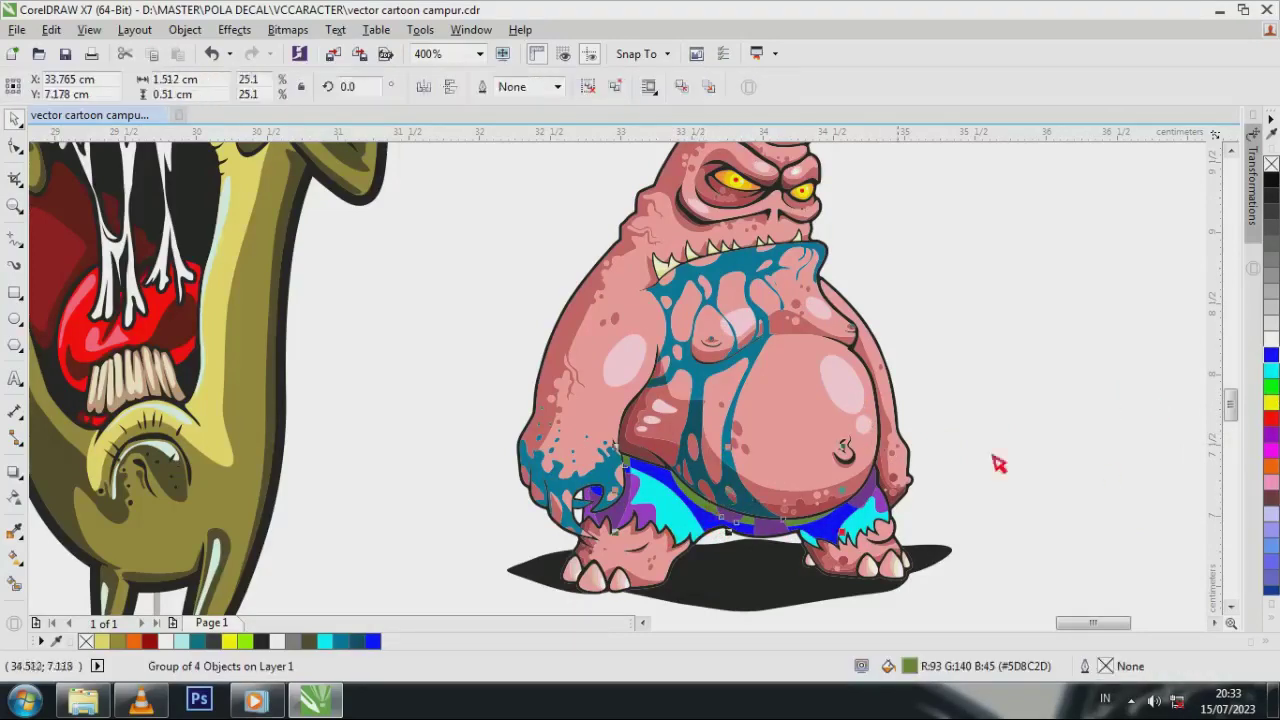
{"action": "double_click", "coordinate": [910, 667]}
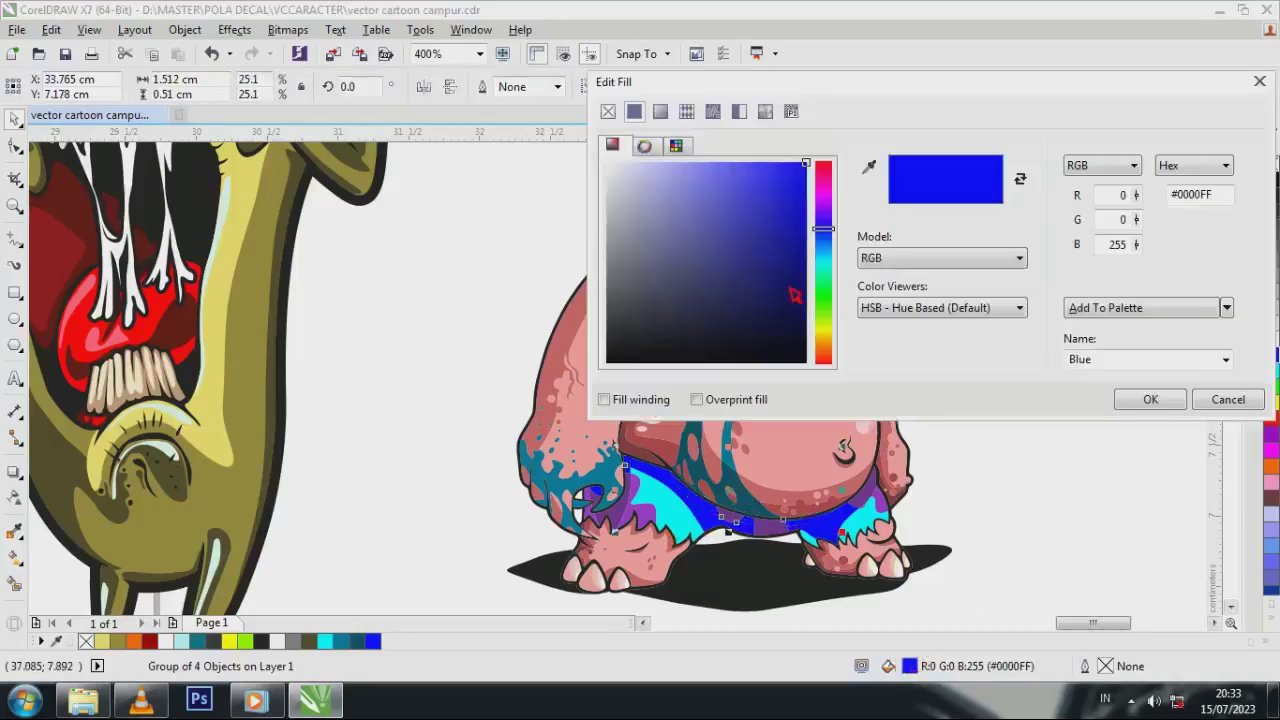
{"action": "left_click", "coordinate": [785, 284]}
{"action": "left_click", "coordinate": [743, 324]}
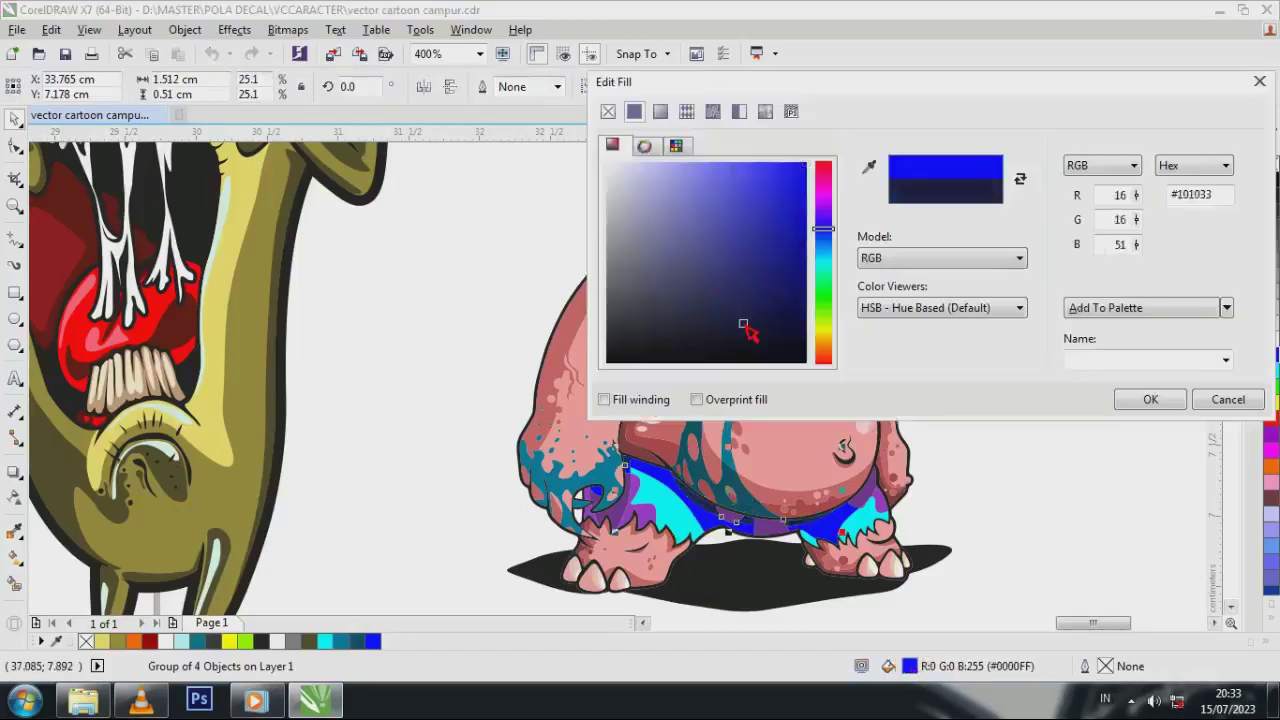
{"action": "left_click", "coordinate": [1152, 405]}
{"action": "left_click", "coordinate": [1043, 483]}
Recolour the light purple patches on the starfish's shorts, trying yellow and brown before settling on orange
{"action": "left_click", "coordinate": [649, 519]}
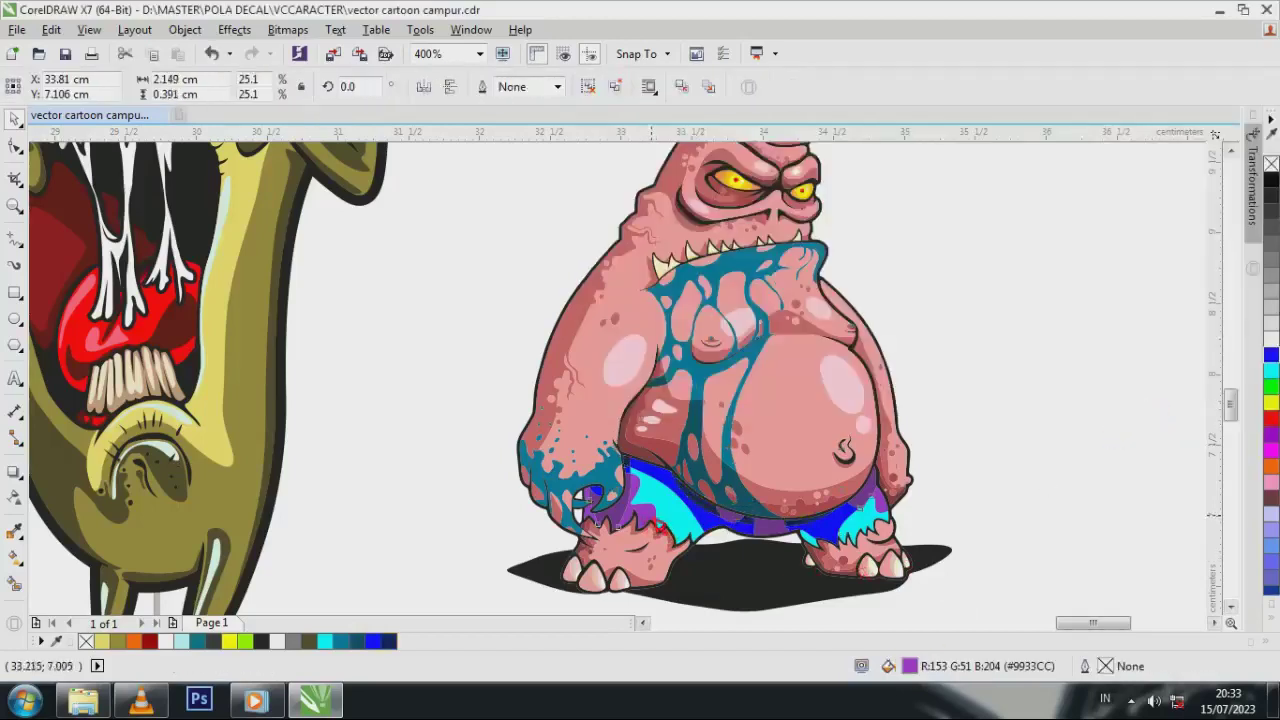
{"action": "left_click", "coordinate": [1271, 402]}
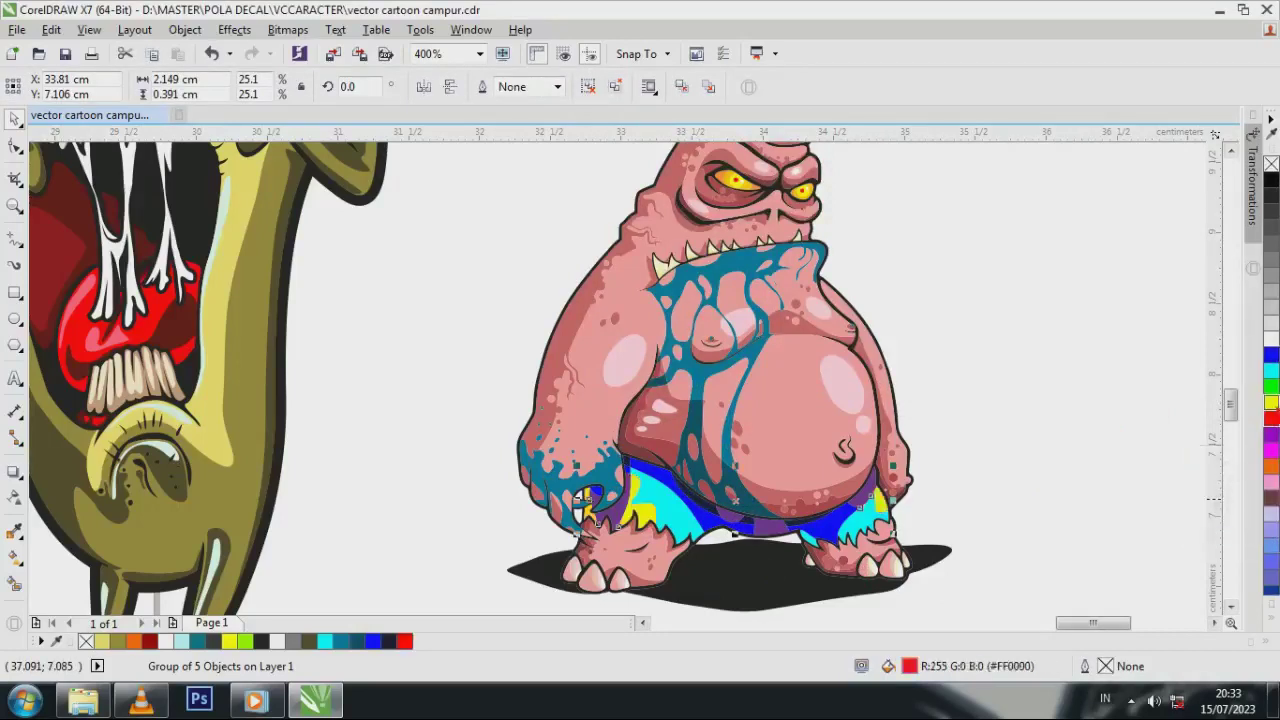
{"action": "left_click", "coordinate": [1271, 498]}
{"action": "left_click", "coordinate": [1271, 465]}
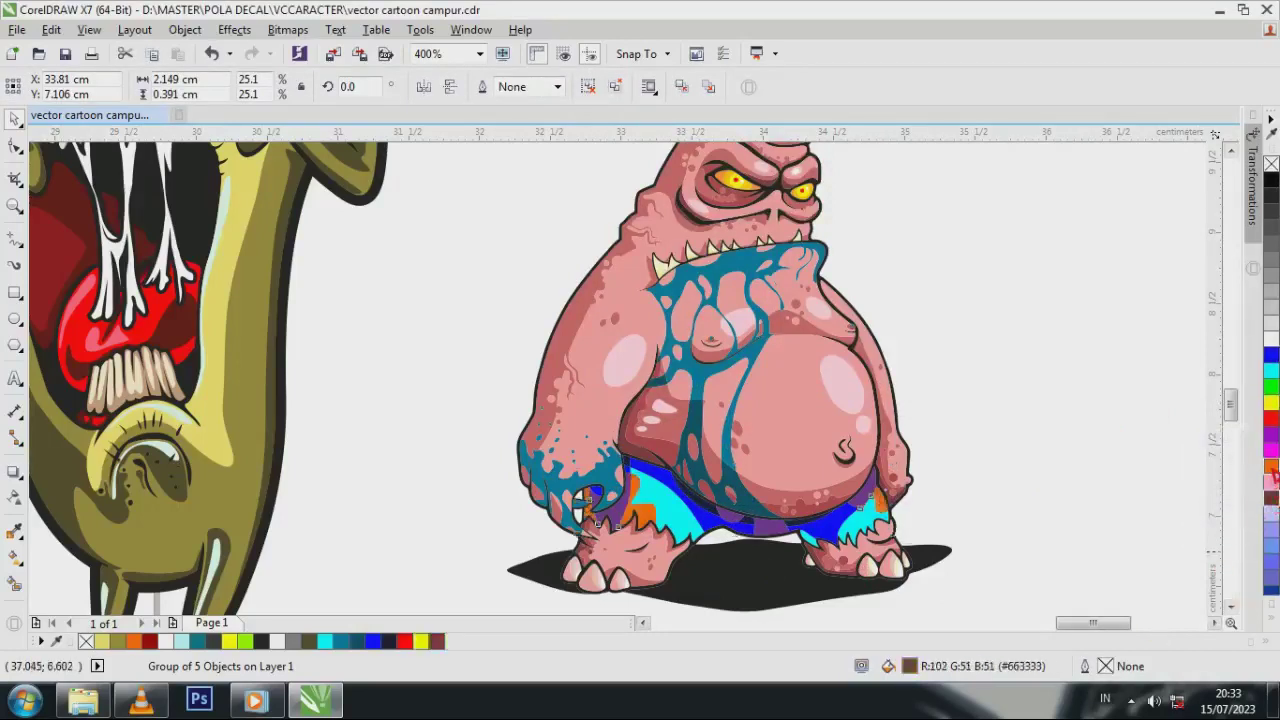
{"action": "left_click", "coordinate": [943, 471]}
Move the gold and purple character from the collage to the empty area beside the starfish and ungroup it
{"action": "scroll", "coordinate": [945, 472], "scroll_direction": "down", "scroll_amount": 1}
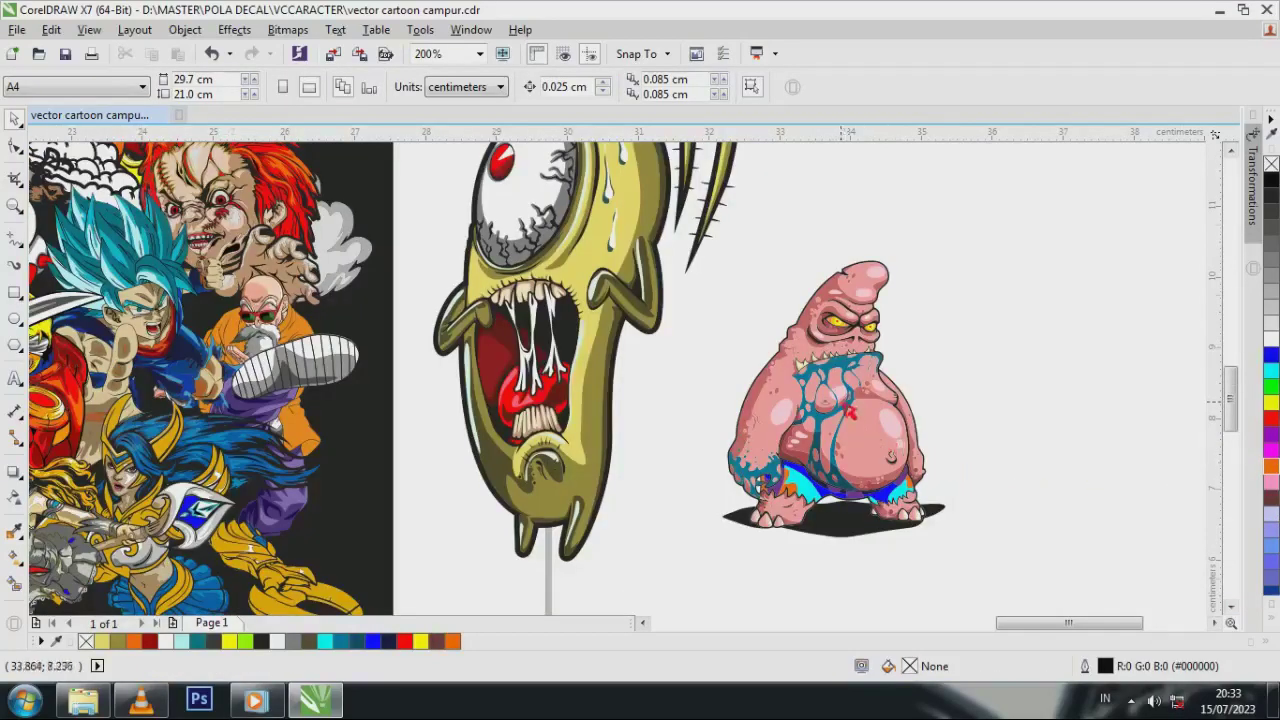
{"action": "scroll", "coordinate": [845, 405], "scroll_direction": "up", "scroll_amount": 1}
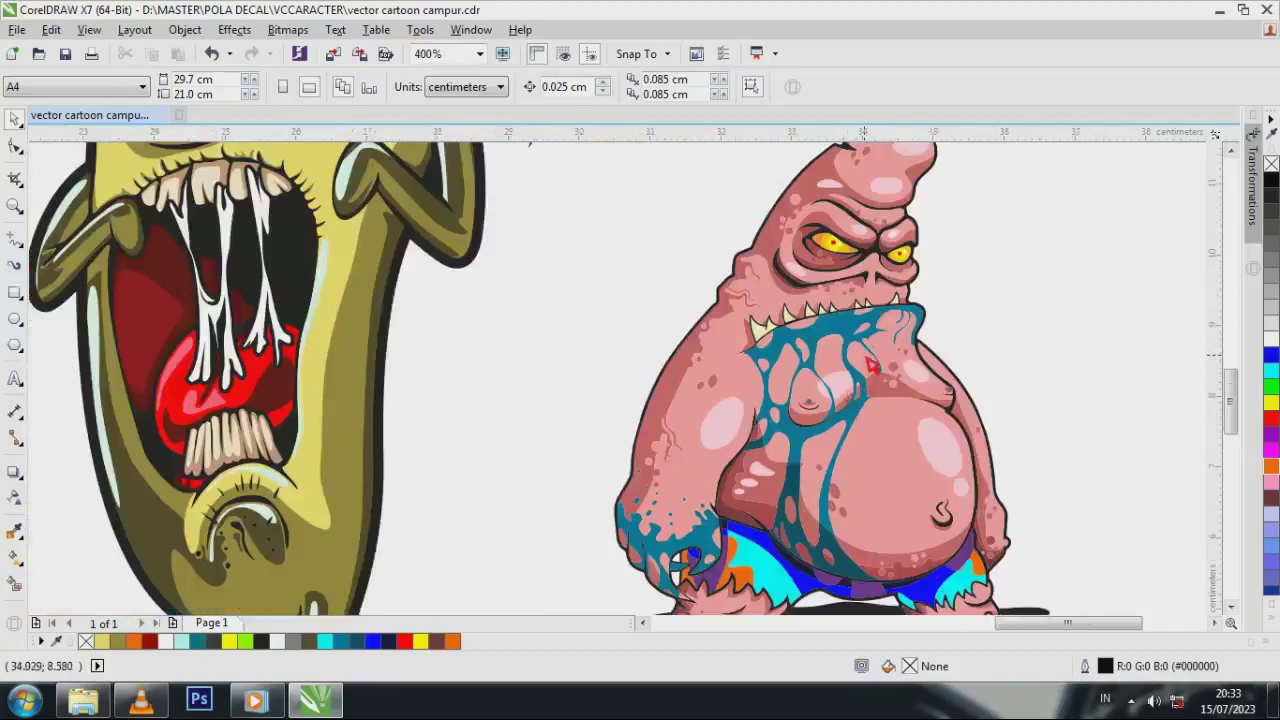
{"action": "scroll", "coordinate": [848, 402], "scroll_direction": "down", "scroll_amount": 2}
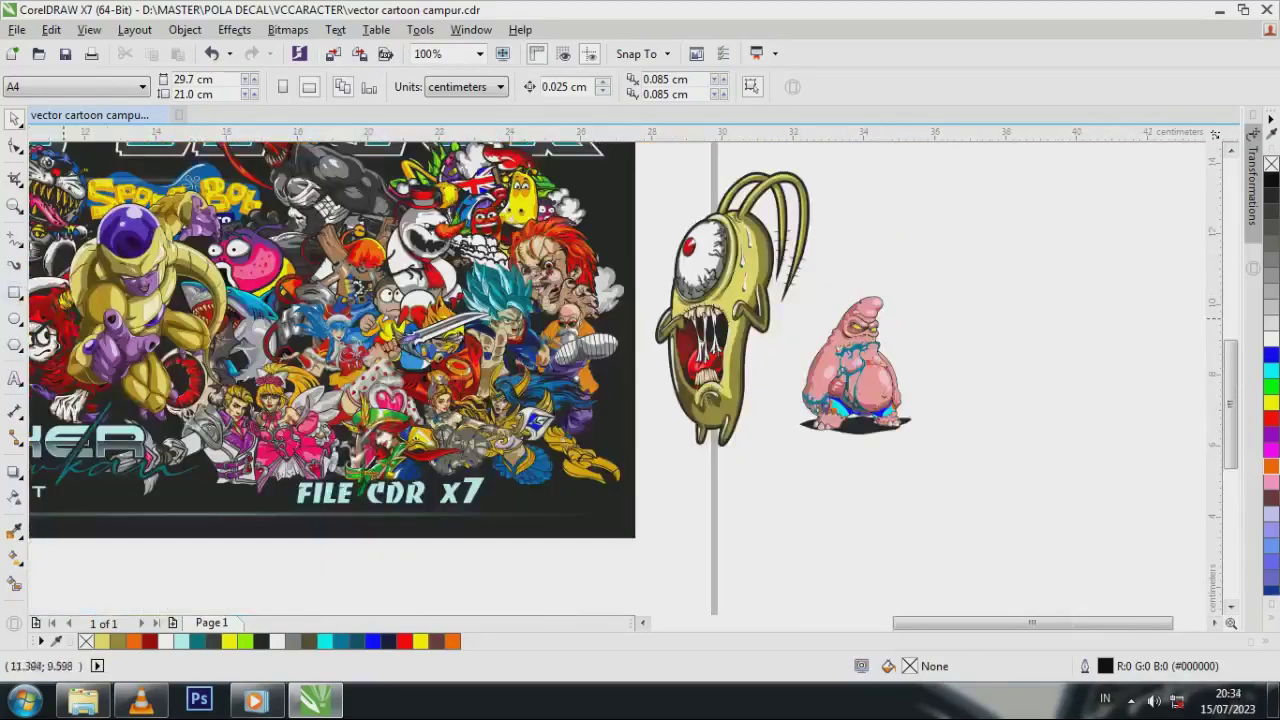
{"action": "left_click_drag", "start_coordinate": [142, 255], "coordinate": [1000, 312]}
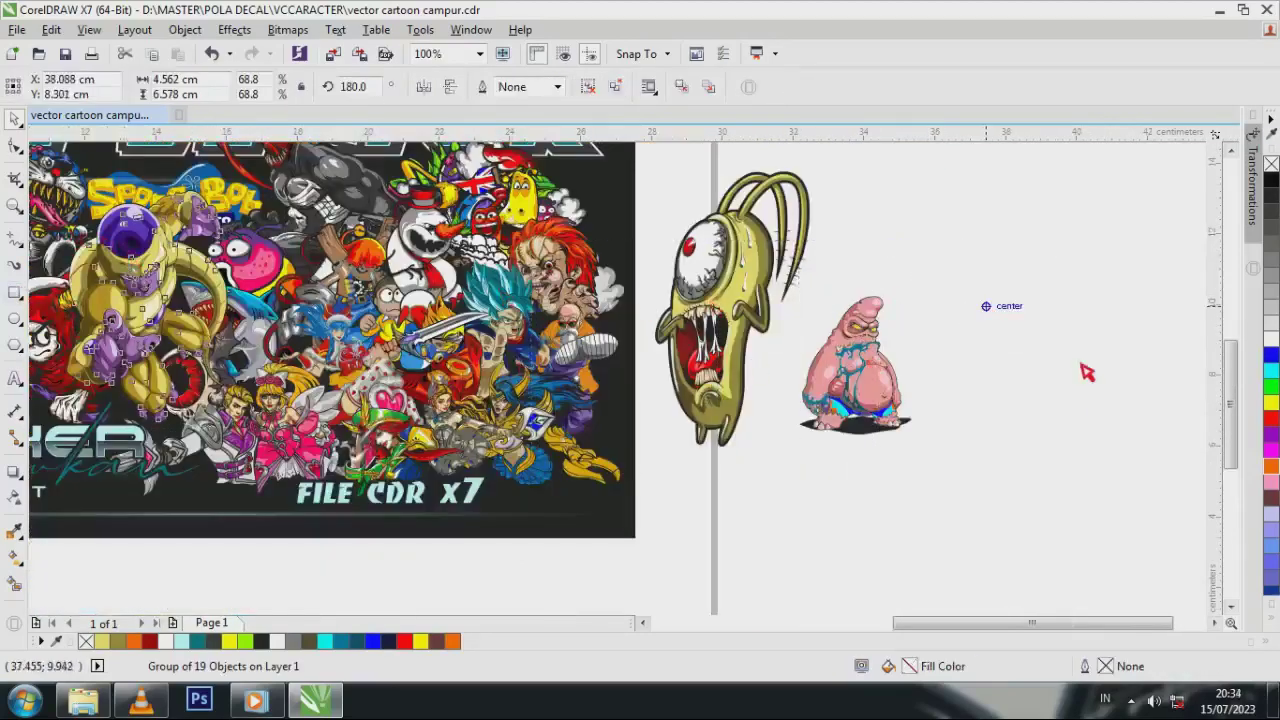
{"action": "scroll", "coordinate": [1130, 380], "scroll_direction": "up", "scroll_amount": 1}
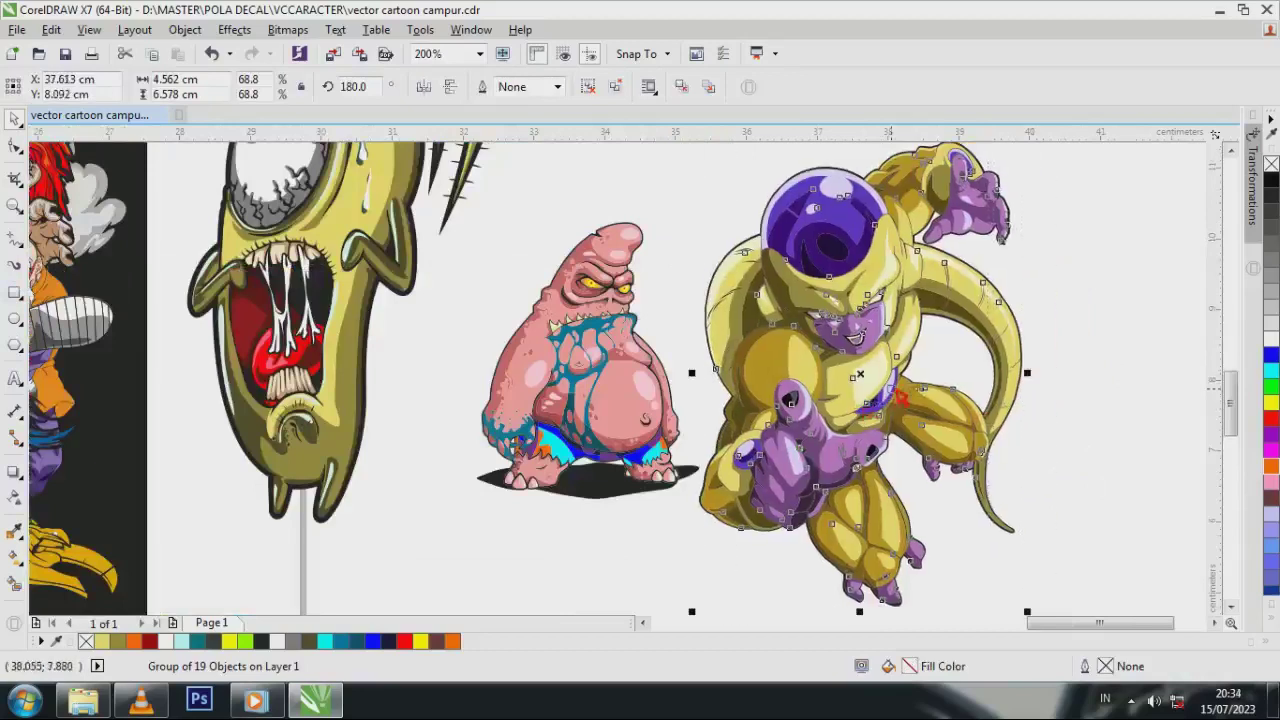
{"action": "key", "text": "Escape"}
Fill the golden-brown muscle areas of the gold and purple character with dark grey and their edge shading with a lighter grey
{"action": "left_click", "coordinate": [777, 360]}
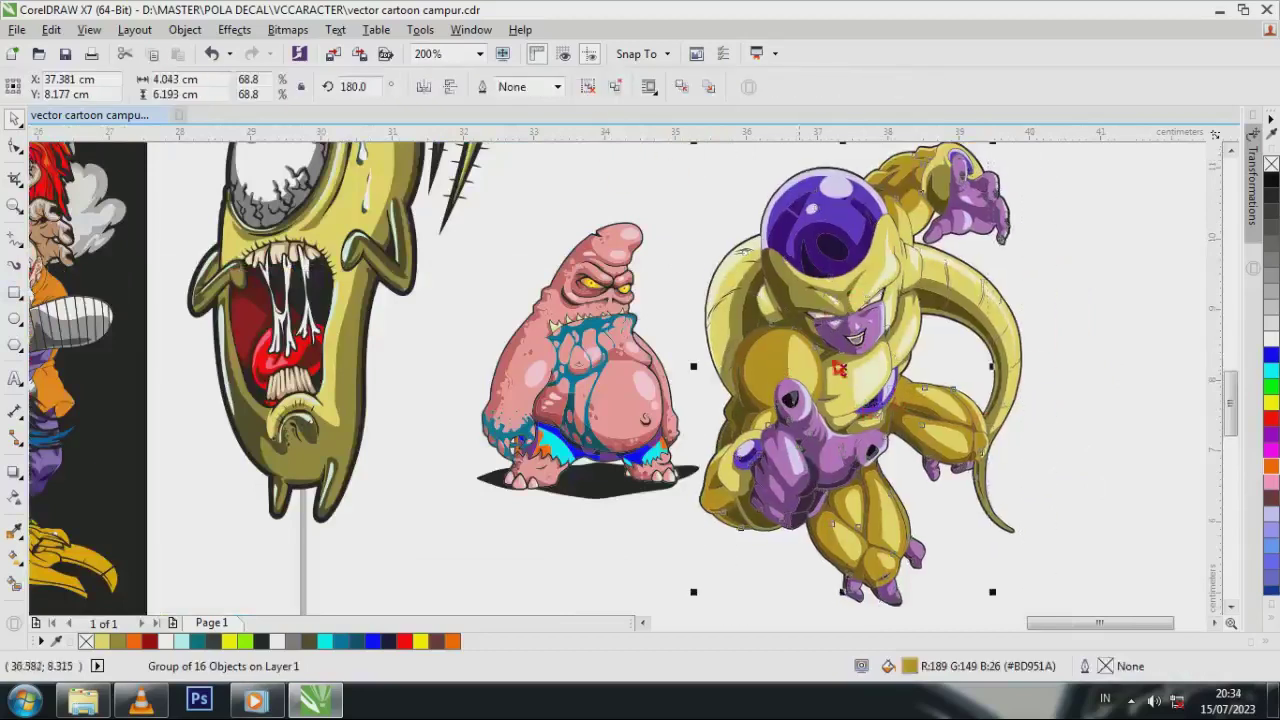
{"action": "left_click", "coordinate": [1270, 211]}
{"action": "left_click", "coordinate": [1195, 283]}
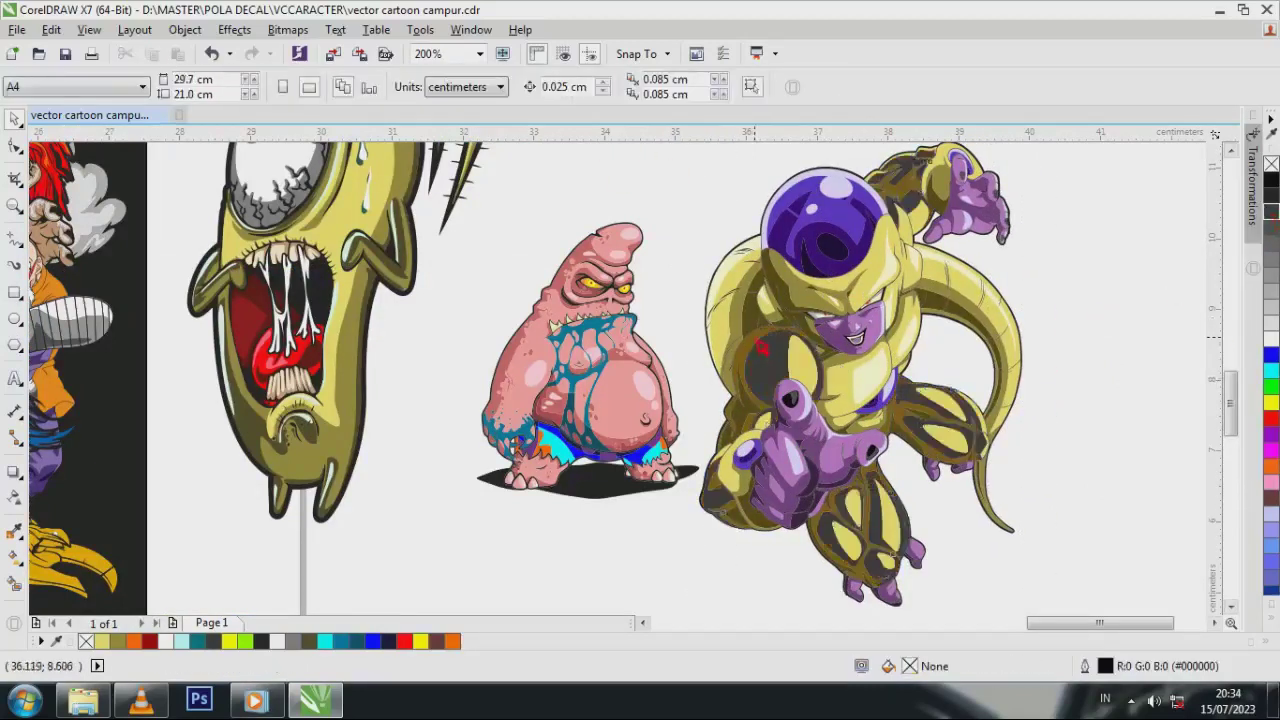
{"action": "left_click", "coordinate": [762, 347]}
{"action": "left_click", "coordinate": [1271, 243]}
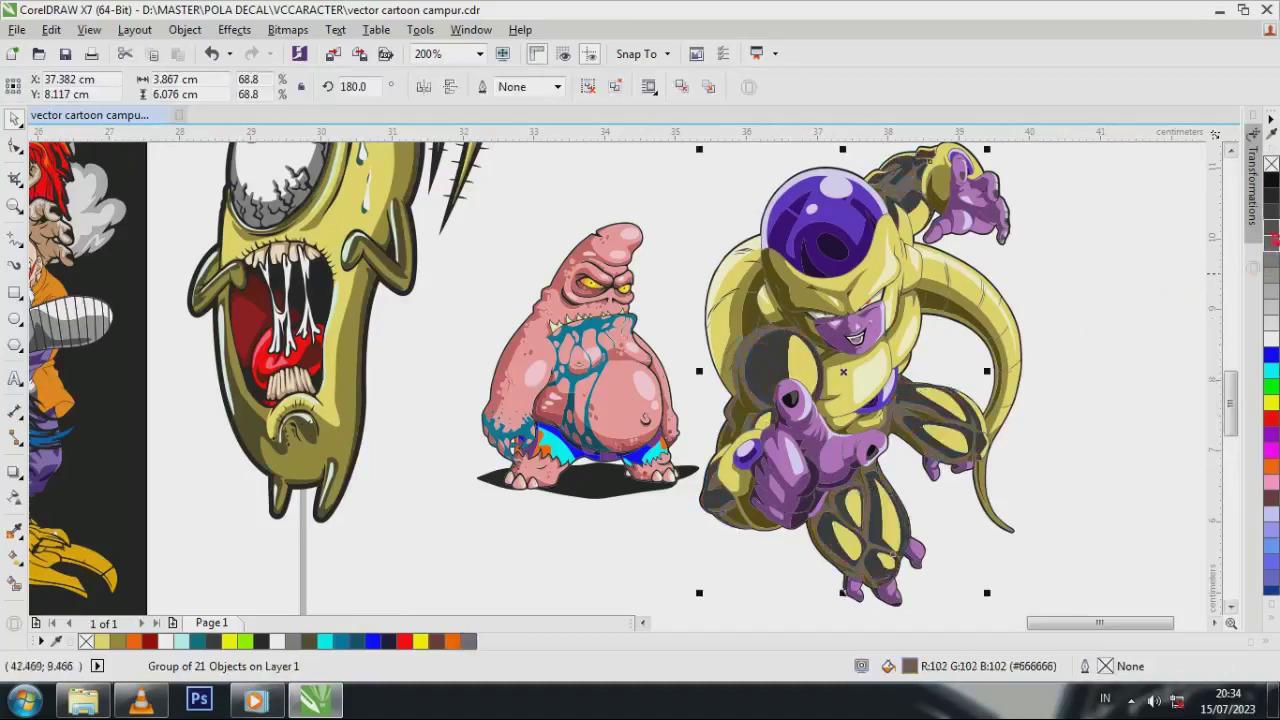
{"action": "left_click", "coordinate": [1271, 228]}
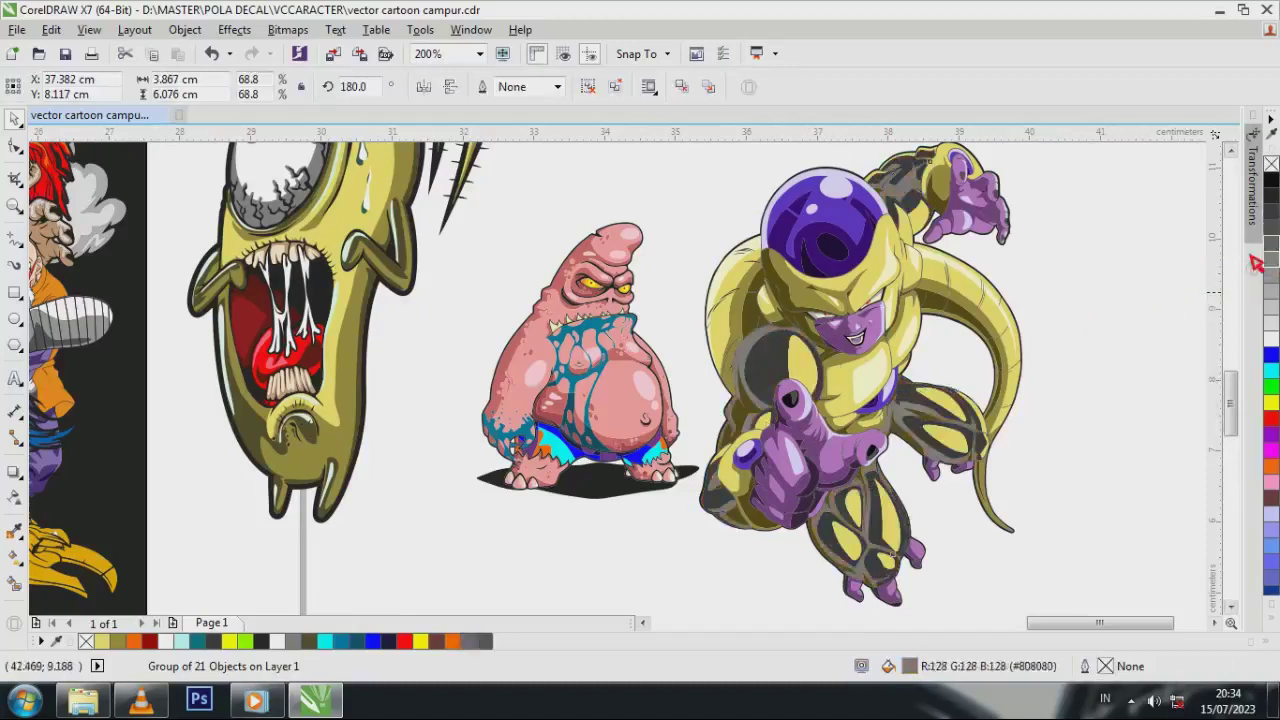
{"action": "key", "text": "Escape"}
Fill the fighter's remaining dark limb shading with #1A1A1A and the bright yellow skin with light grey, trying #666666 on the skin first
{"action": "left_click", "coordinate": [748, 423]}
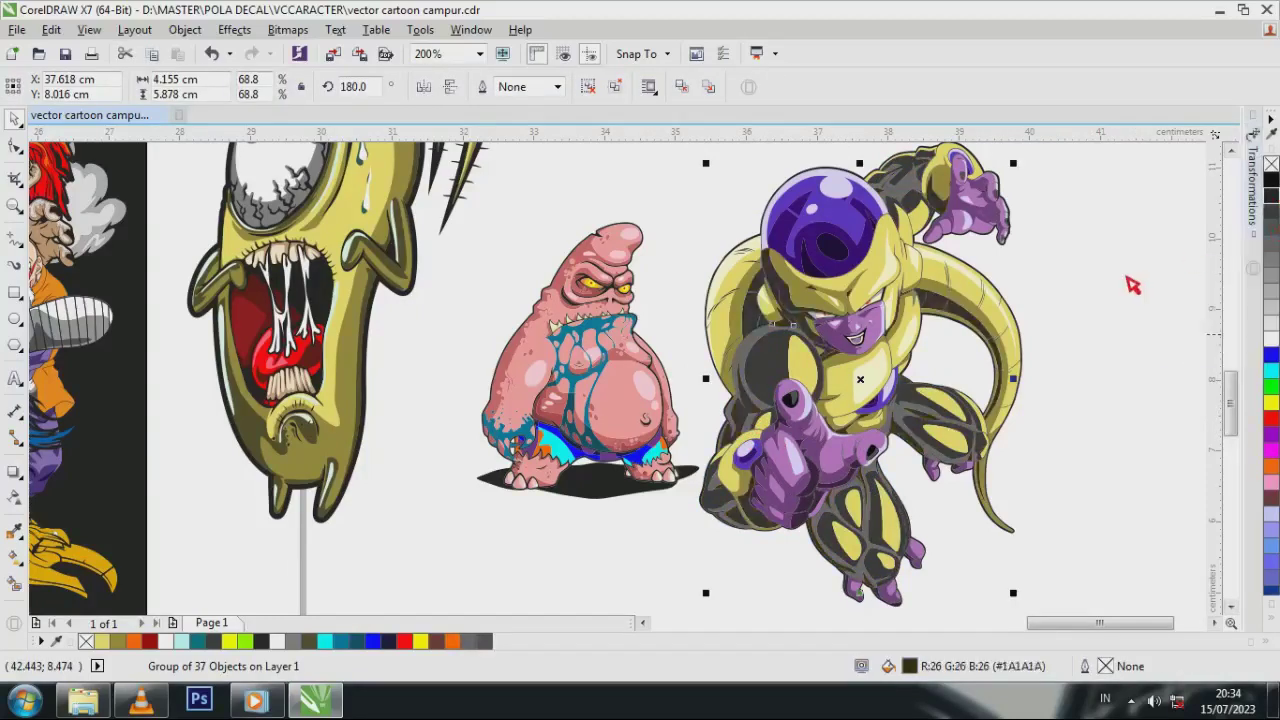
{"action": "left_click", "coordinate": [1136, 285]}
{"action": "left_click", "coordinate": [985, 315]}
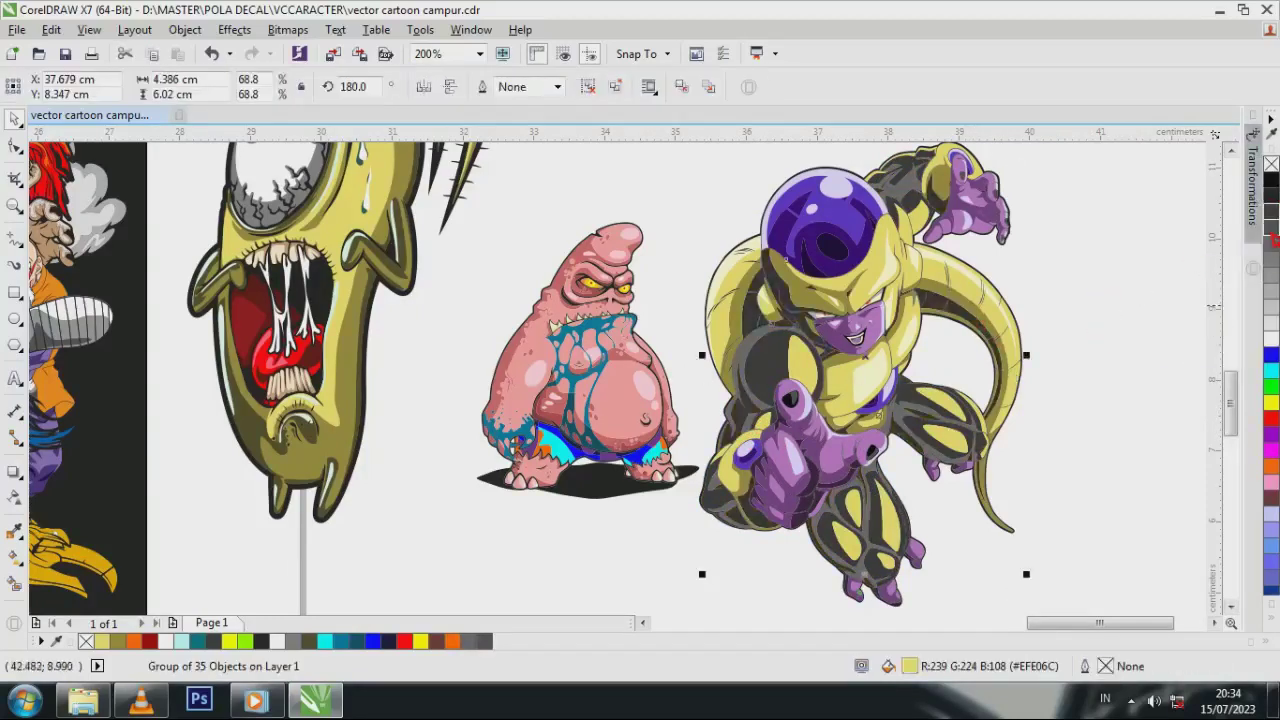
{"action": "left_click", "coordinate": [1272, 238]}
{"action": "left_click", "coordinate": [1272, 252]}
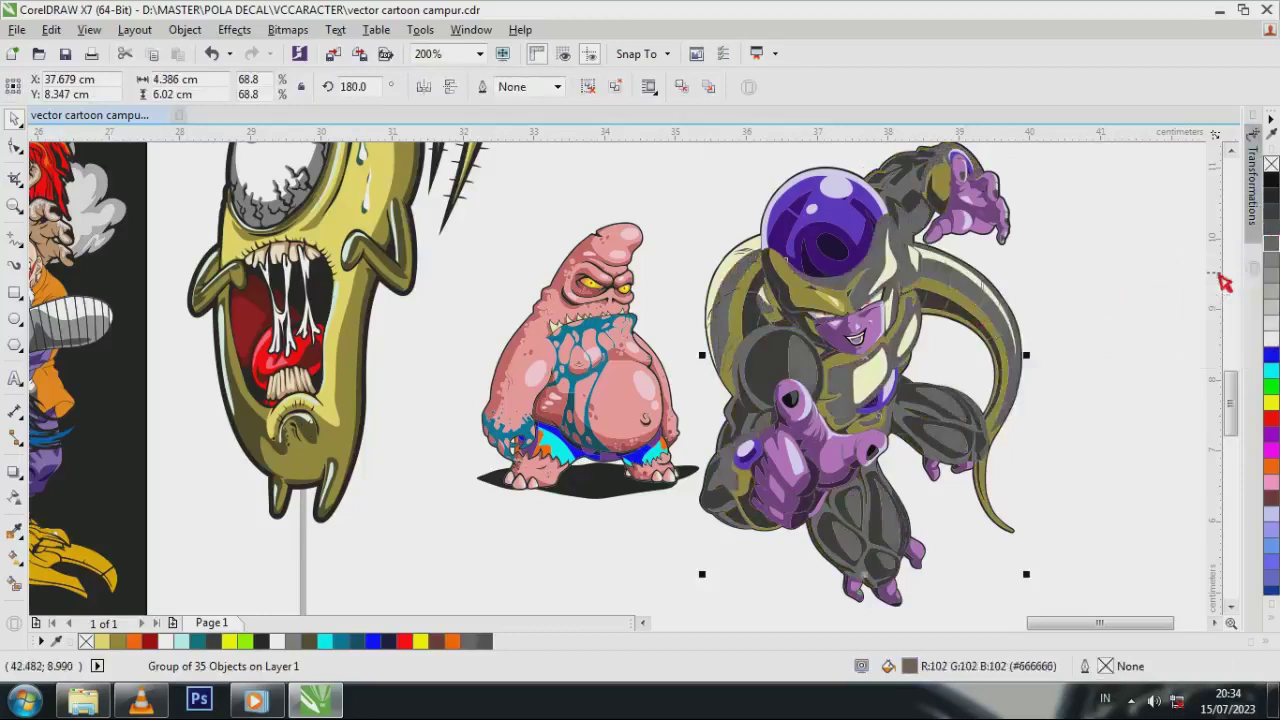
{"action": "left_click", "coordinate": [1272, 285]}
{"action": "left_click", "coordinate": [1149, 357]}
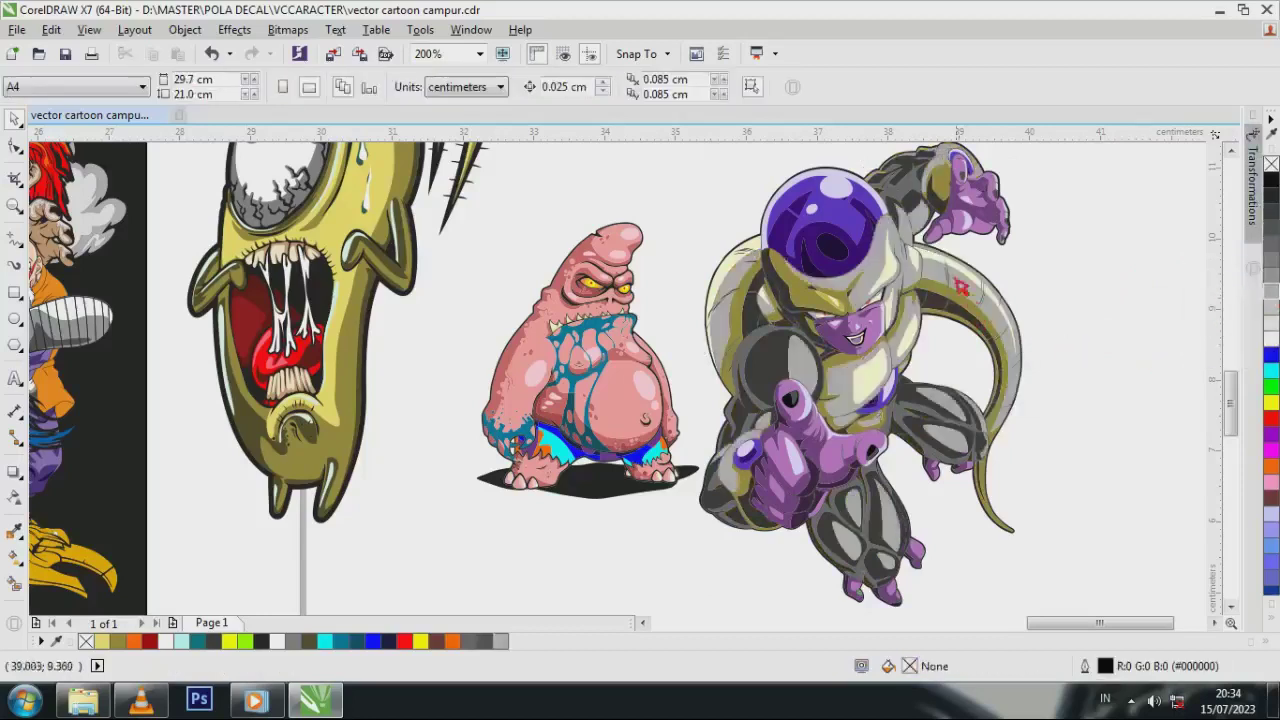
Try 10% black (#E6E6E6) on the fighter's light grey skin and undo that fill
{"action": "left_click", "coordinate": [945, 268]}
{"action": "left_click", "coordinate": [1272, 328]}
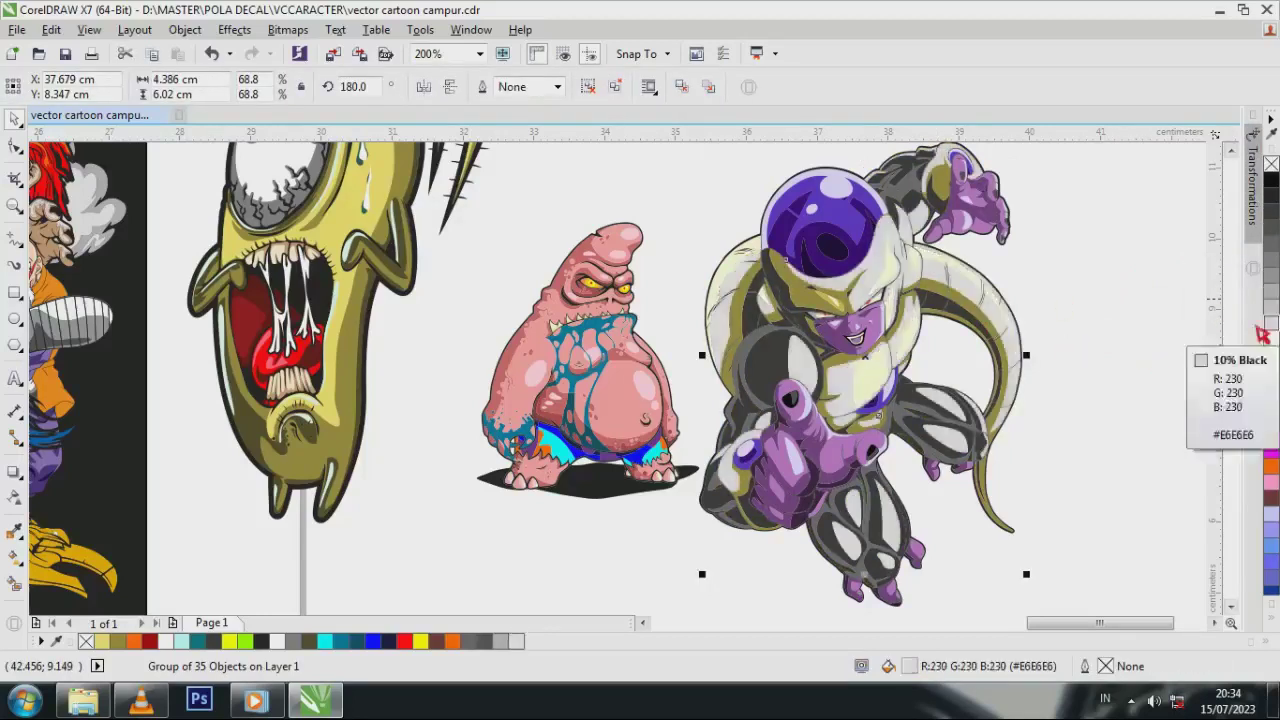
{"action": "left_click", "coordinate": [213, 53]}
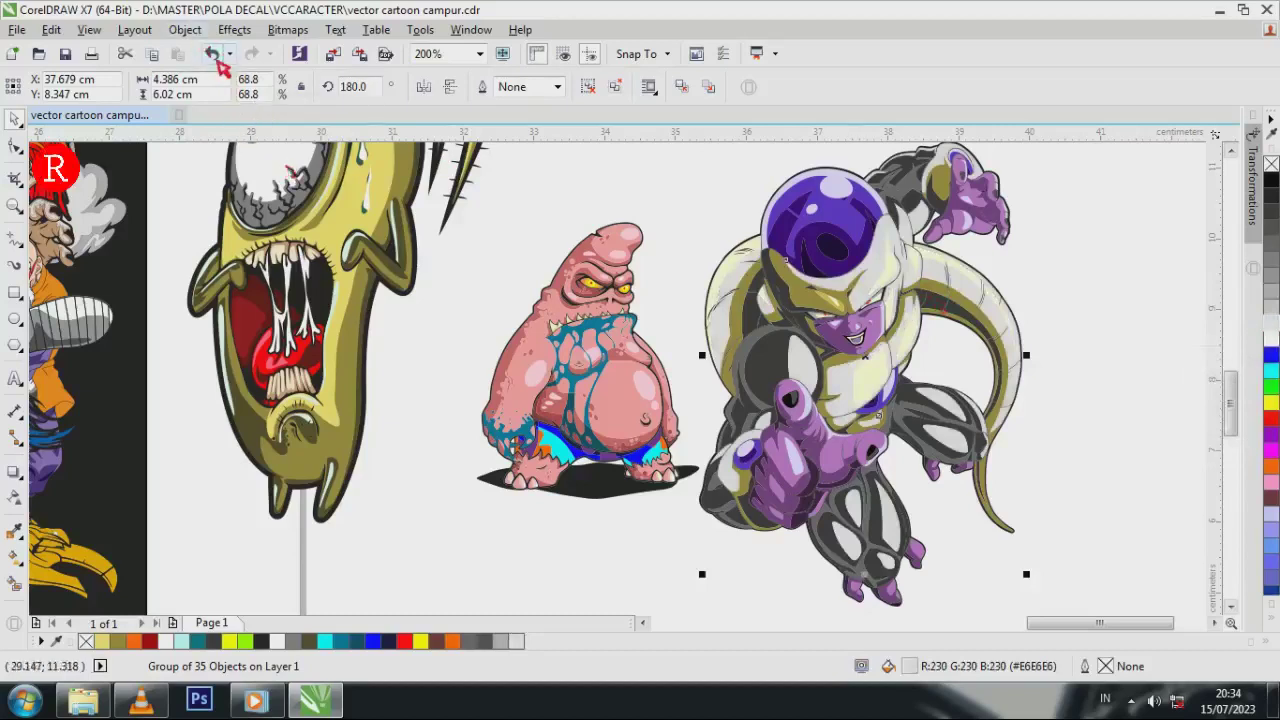
{"action": "left_click", "coordinate": [1094, 306]}
Recolour the pale yellow highlights on the fighter's face, chest and tail, trying cyan before settling on white #FFFFFF
{"action": "left_click", "coordinate": [895, 283]}
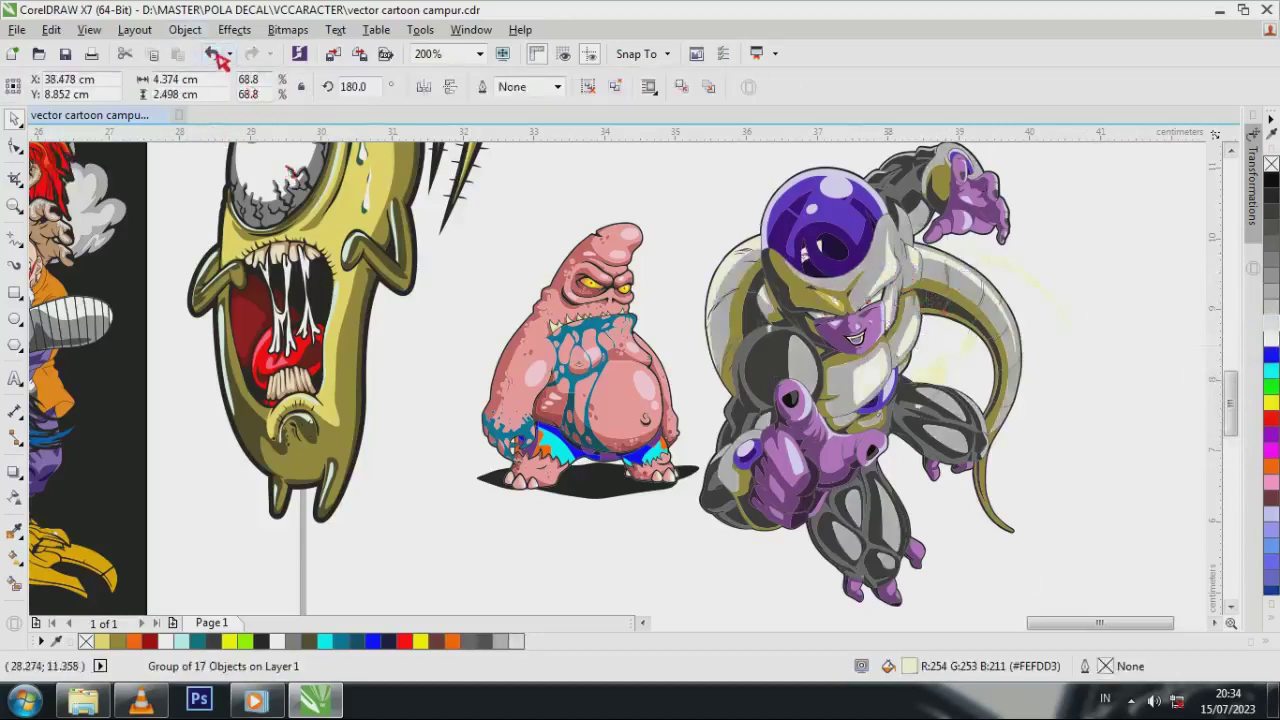
{"action": "left_click", "coordinate": [1271, 370]}
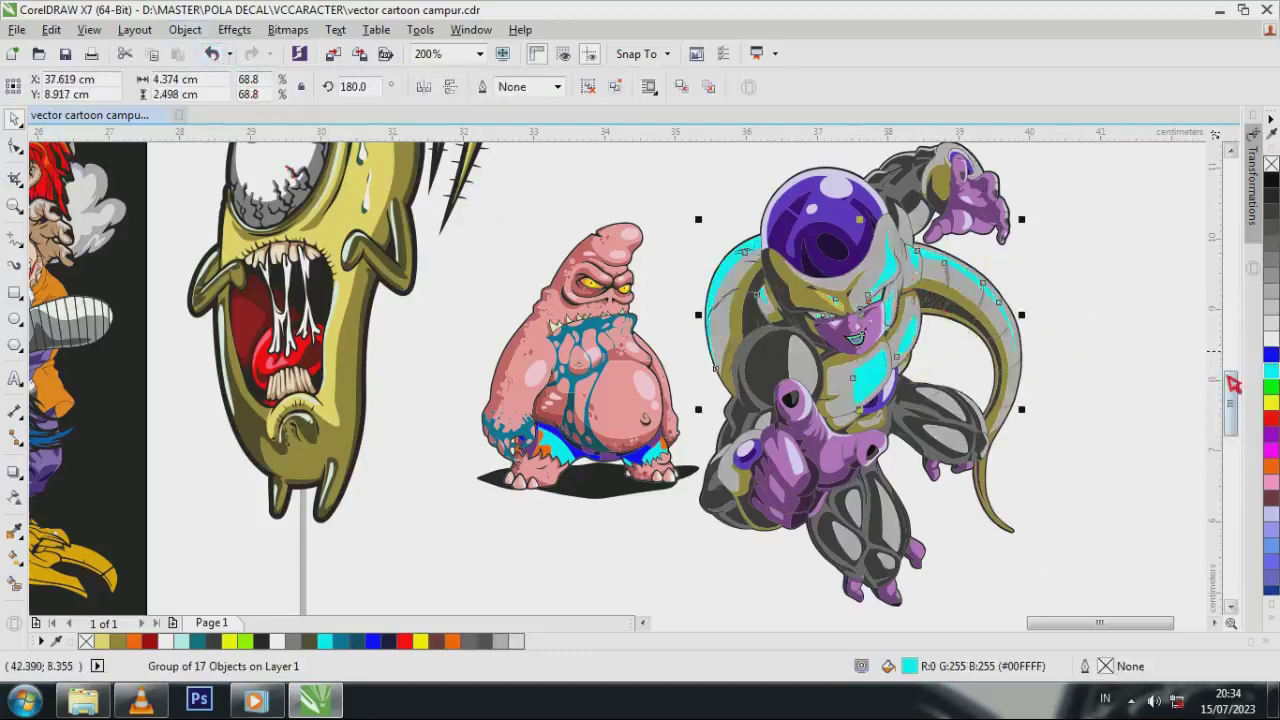
{"action": "left_click", "coordinate": [1271, 338]}
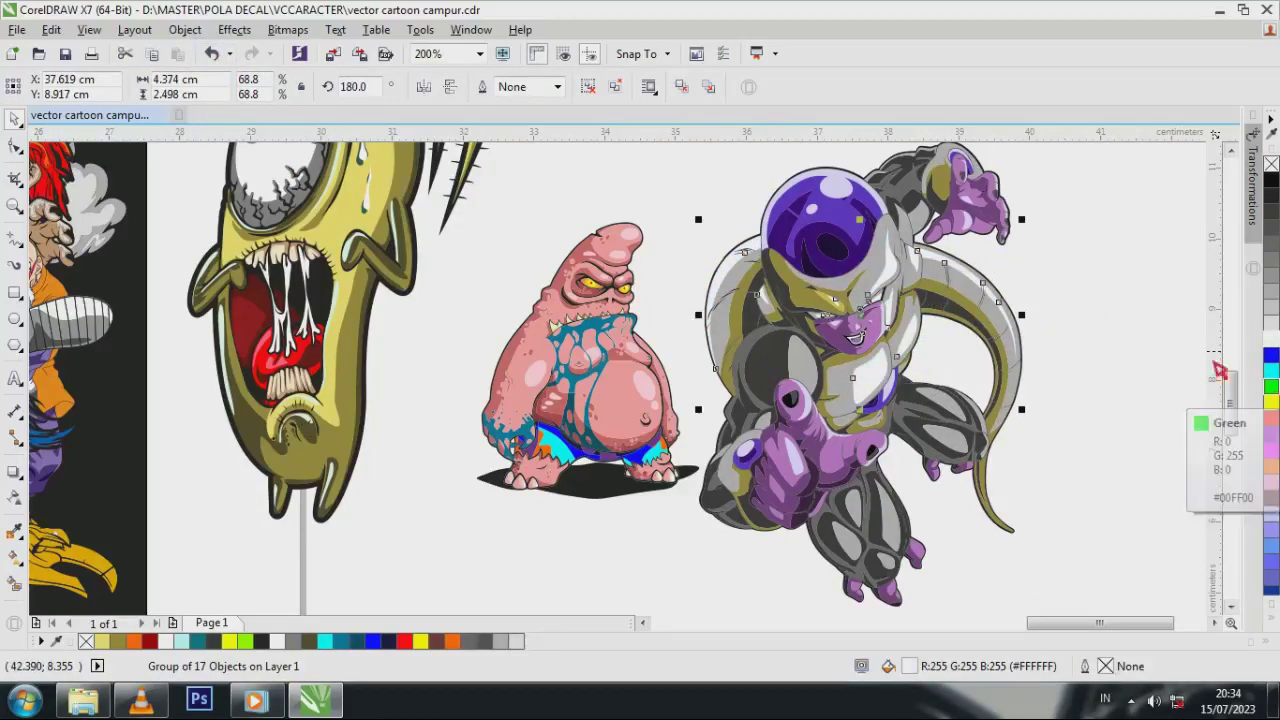
{"action": "left_click", "coordinate": [1035, 476]}
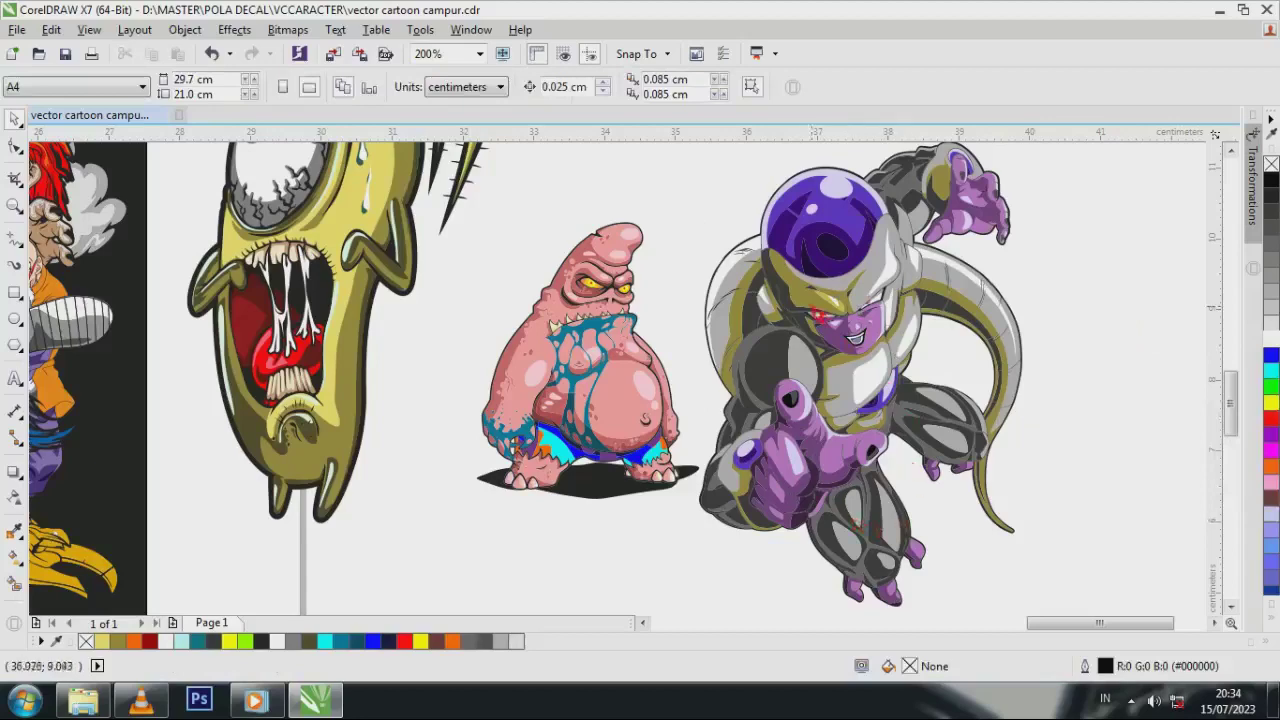
Fill the olive shading on the fighter's face, body and tail with a near-black grey
{"action": "left_click", "coordinate": [812, 306]}
{"action": "left_click", "coordinate": [1272, 200]}
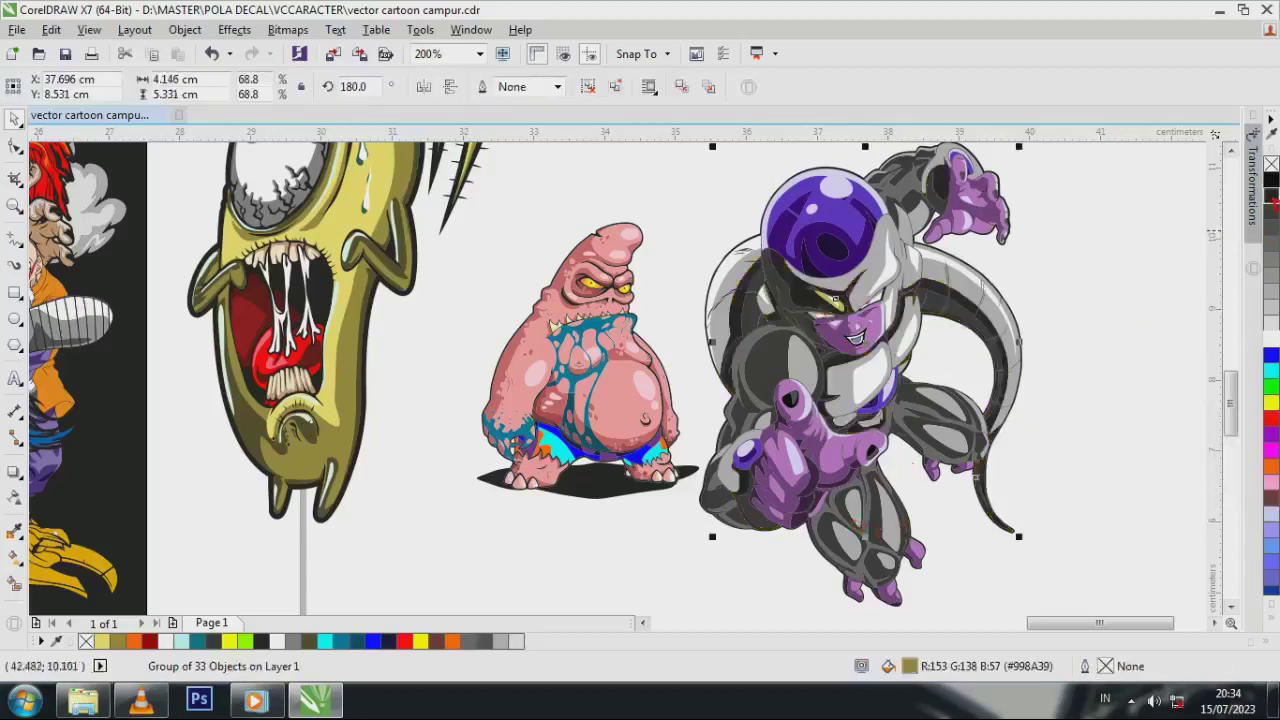
{"action": "left_click", "coordinate": [1111, 276]}
Fill the small leftover yellow patch on the fighter's brow with dark grey
{"action": "scroll", "coordinate": [846, 312], "scroll_direction": "up", "scroll_amount": 2}
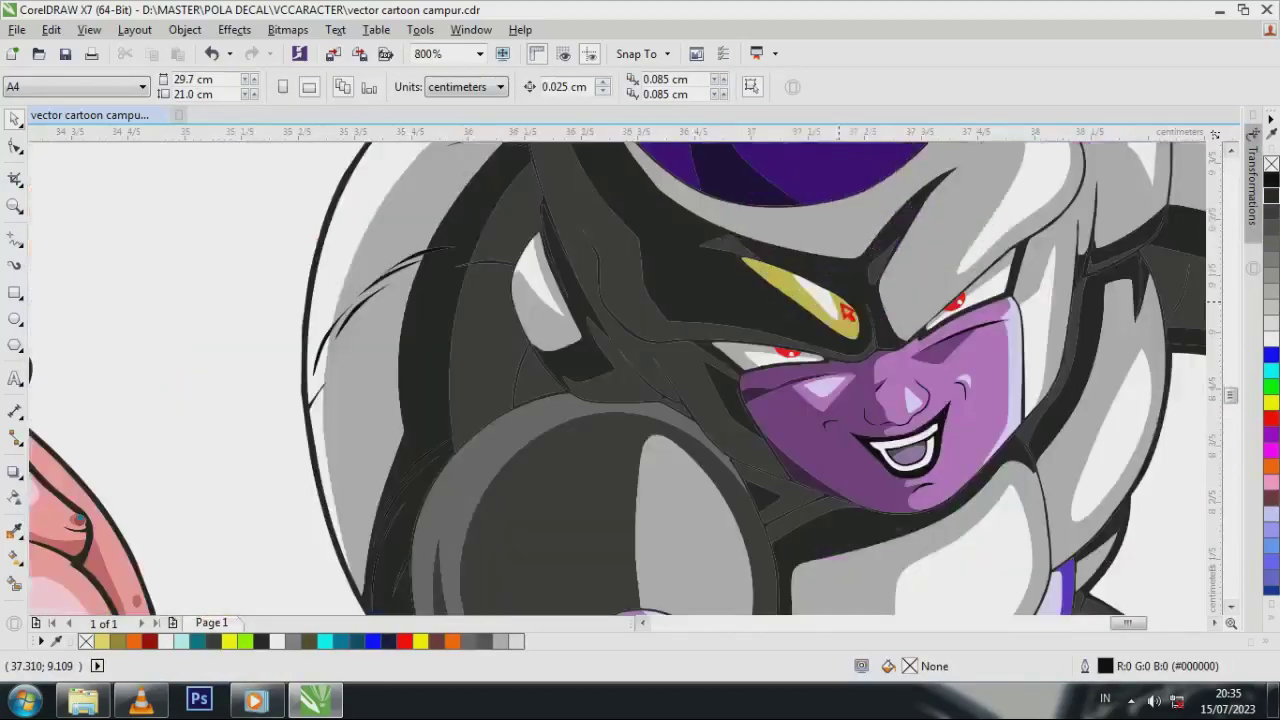
{"action": "left_click", "coordinate": [860, 325]}
{"action": "left_click", "coordinate": [1271, 227]}
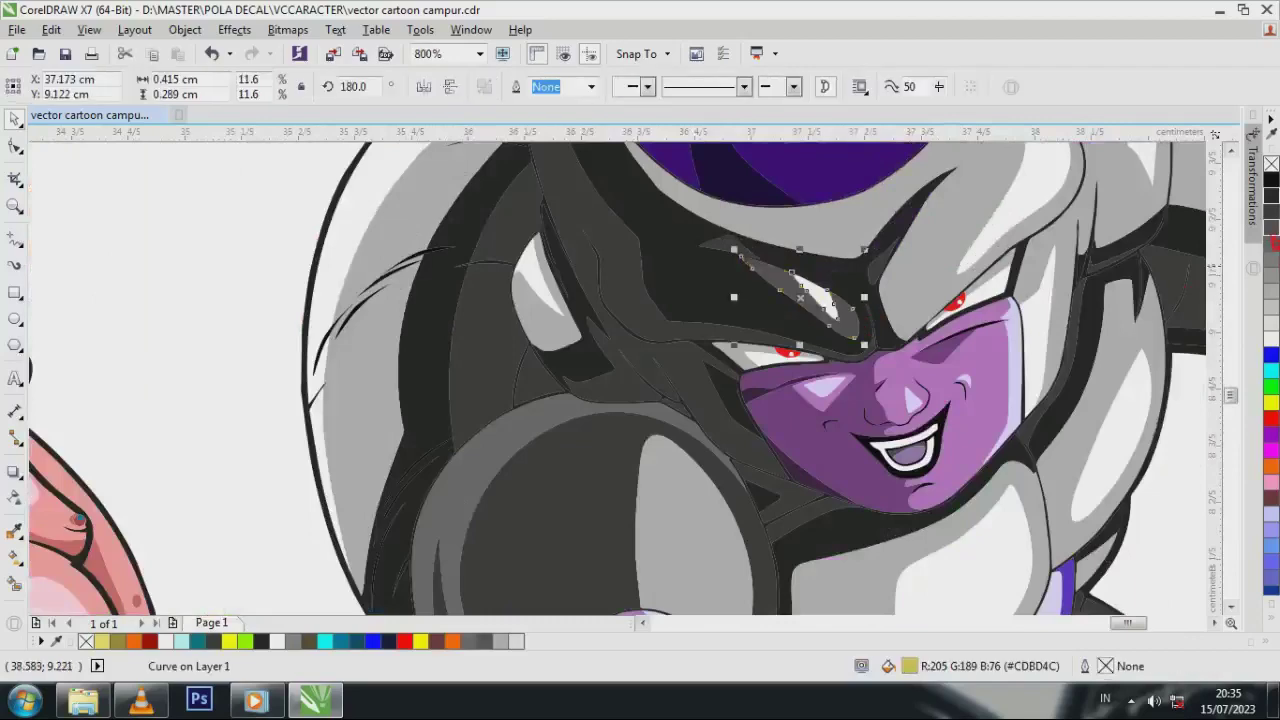
{"action": "left_click", "coordinate": [1271, 243]}
{"action": "scroll", "coordinate": [800, 341], "scroll_direction": "down", "scroll_amount": 2}
{"action": "left_click", "coordinate": [1098, 308]}
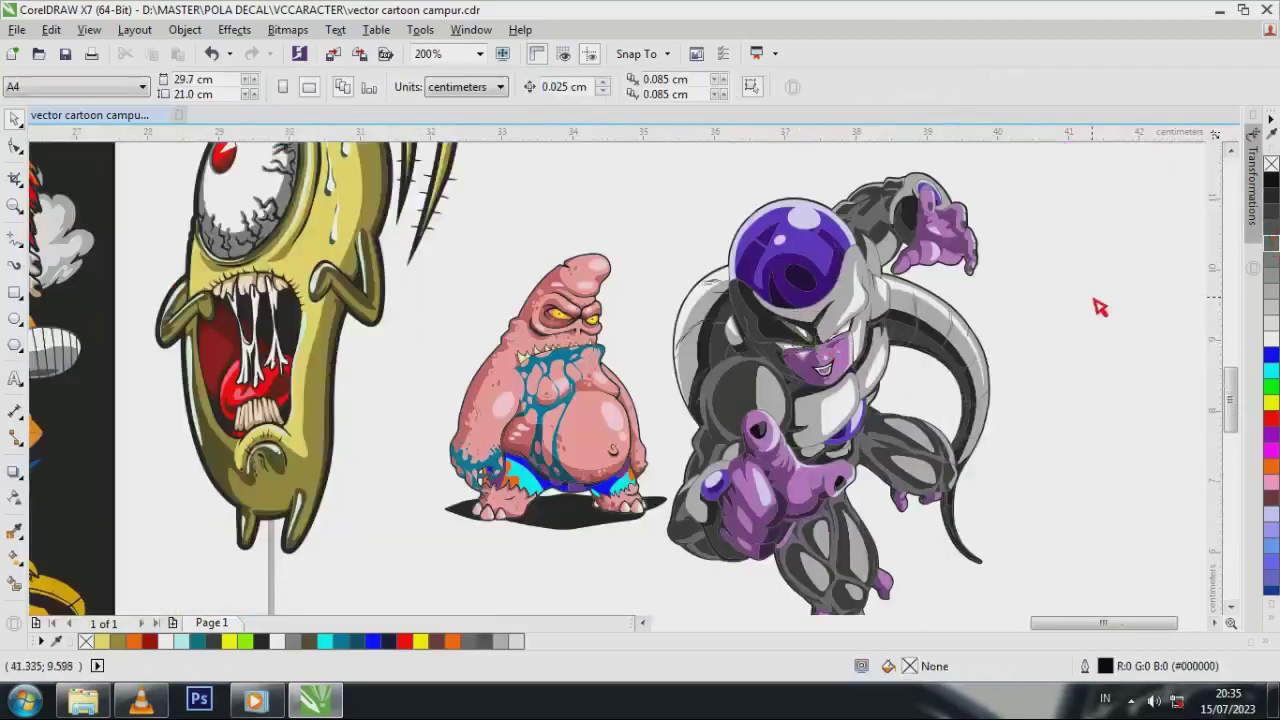
Move the red worm character from the collage to the empty area above the starfish and ungroup it
{"action": "scroll", "coordinate": [962, 348], "scroll_direction": "down", "scroll_amount": 1}
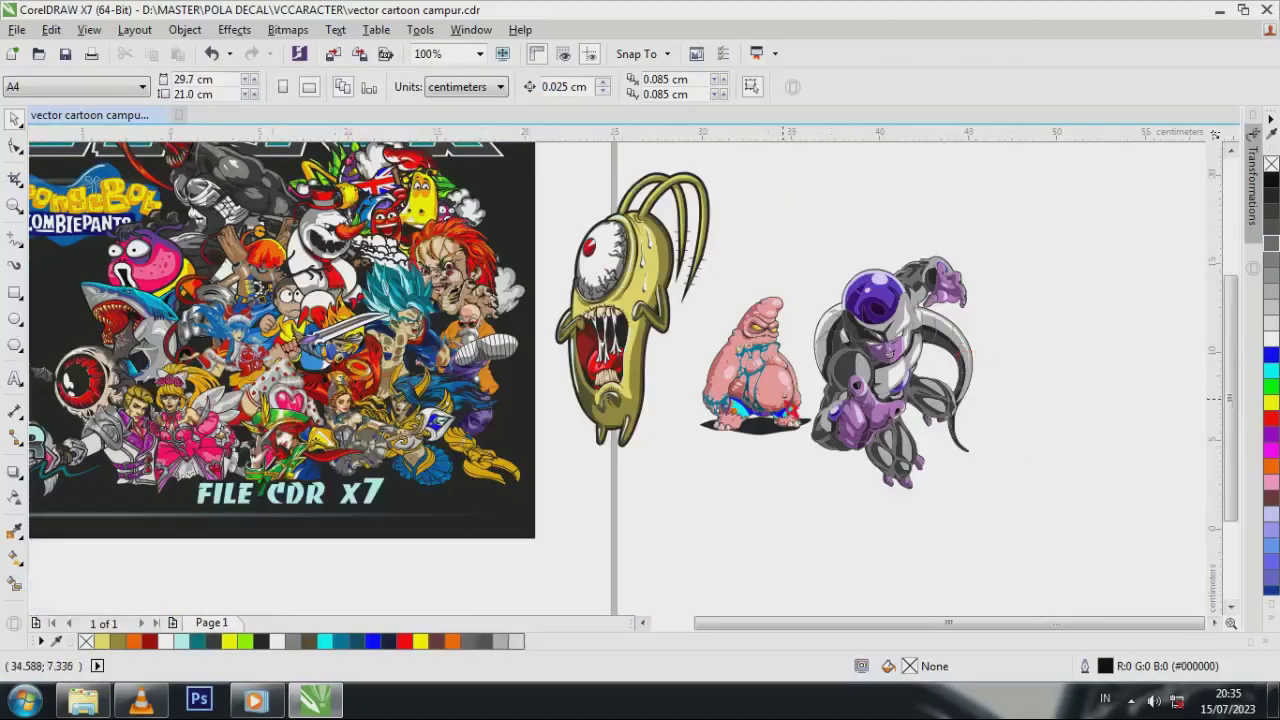
{"action": "scroll", "coordinate": [788, 408], "scroll_direction": "down", "scroll_amount": 1}
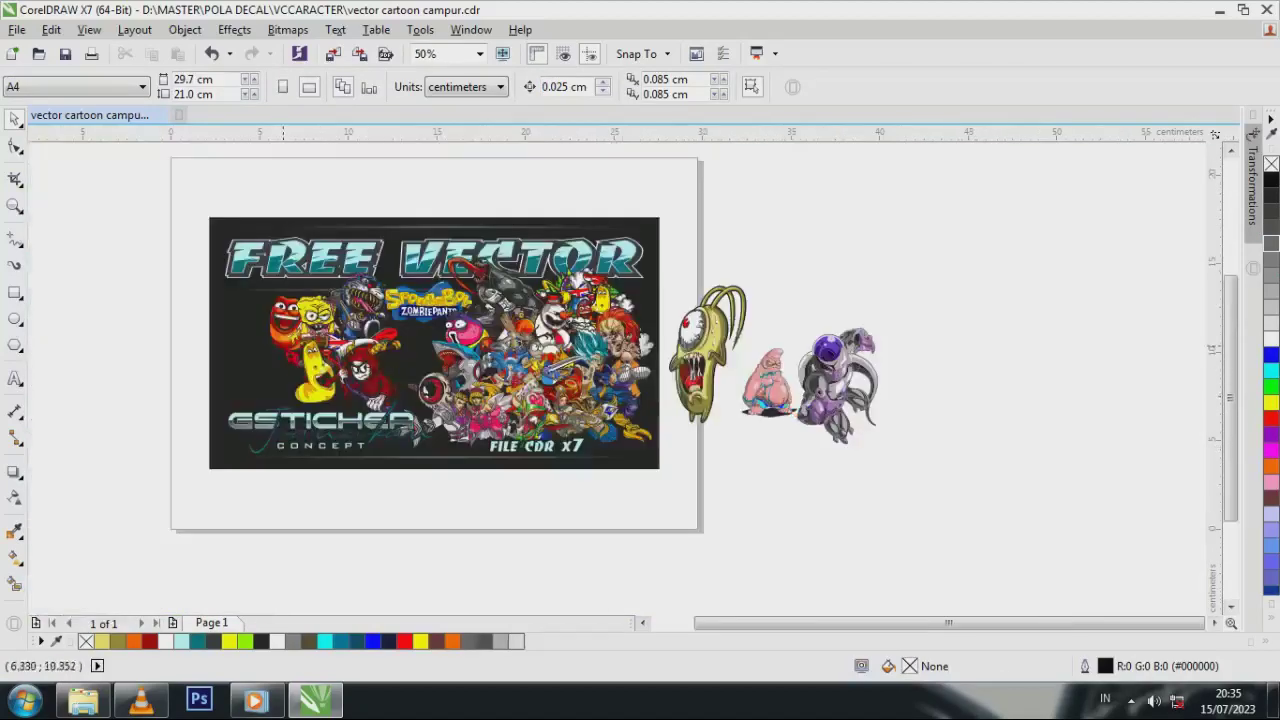
{"action": "left_click_drag", "start_coordinate": [281, 323], "coordinate": [776, 321]}
{"action": "scroll", "coordinate": [771, 319], "scroll_direction": "up", "scroll_amount": 1}
{"action": "left_click_drag", "start_coordinate": [795, 335], "coordinate": [773, 350]}
{"action": "key", "text": "Escape"}
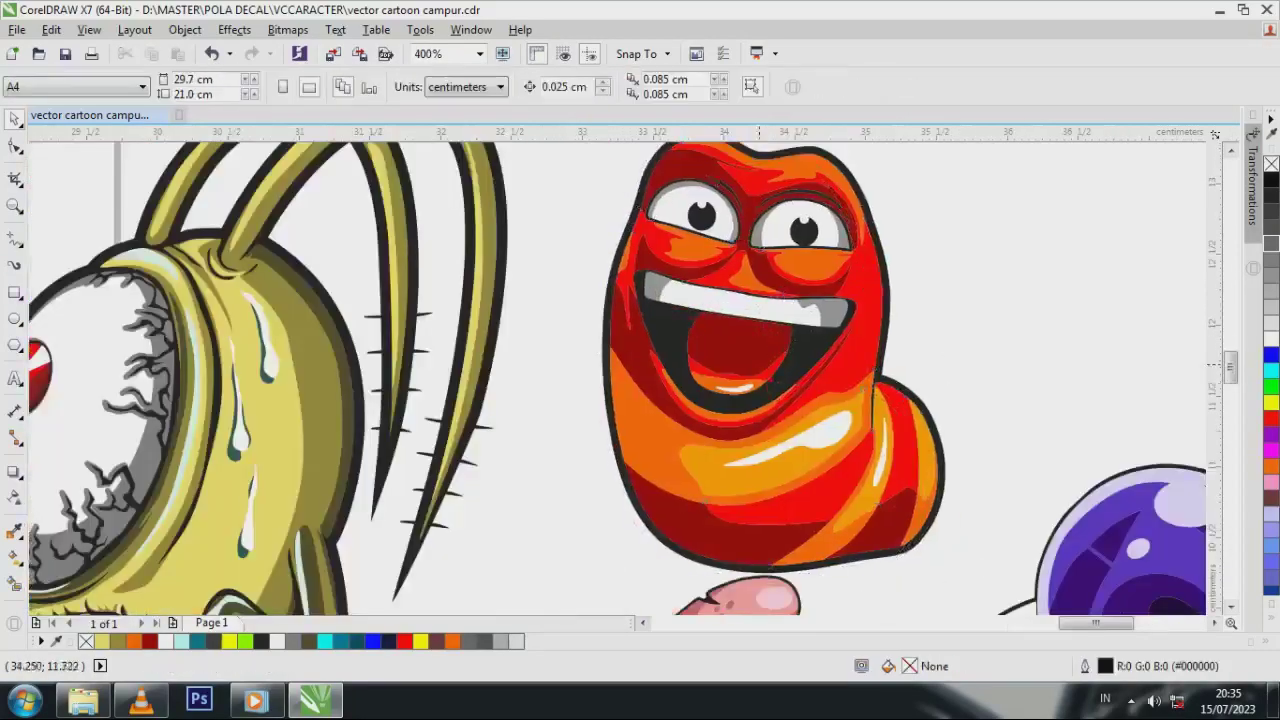
Recolour the worm's darkest red shading, trying red before settling on blue #0000FF
{"action": "left_click", "coordinate": [755, 350]}
{"action": "left_click", "coordinate": [1270, 418]}
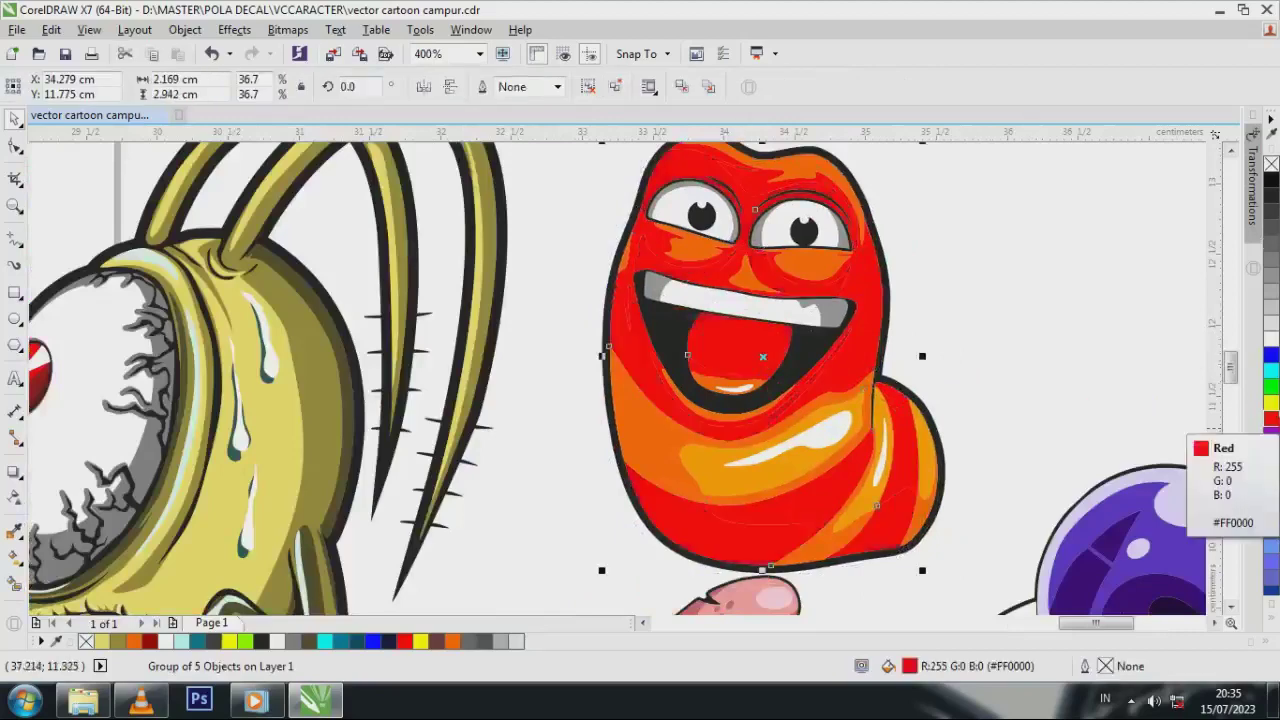
{"action": "left_click", "coordinate": [1270, 354]}
{"action": "left_click", "coordinate": [1097, 349]}
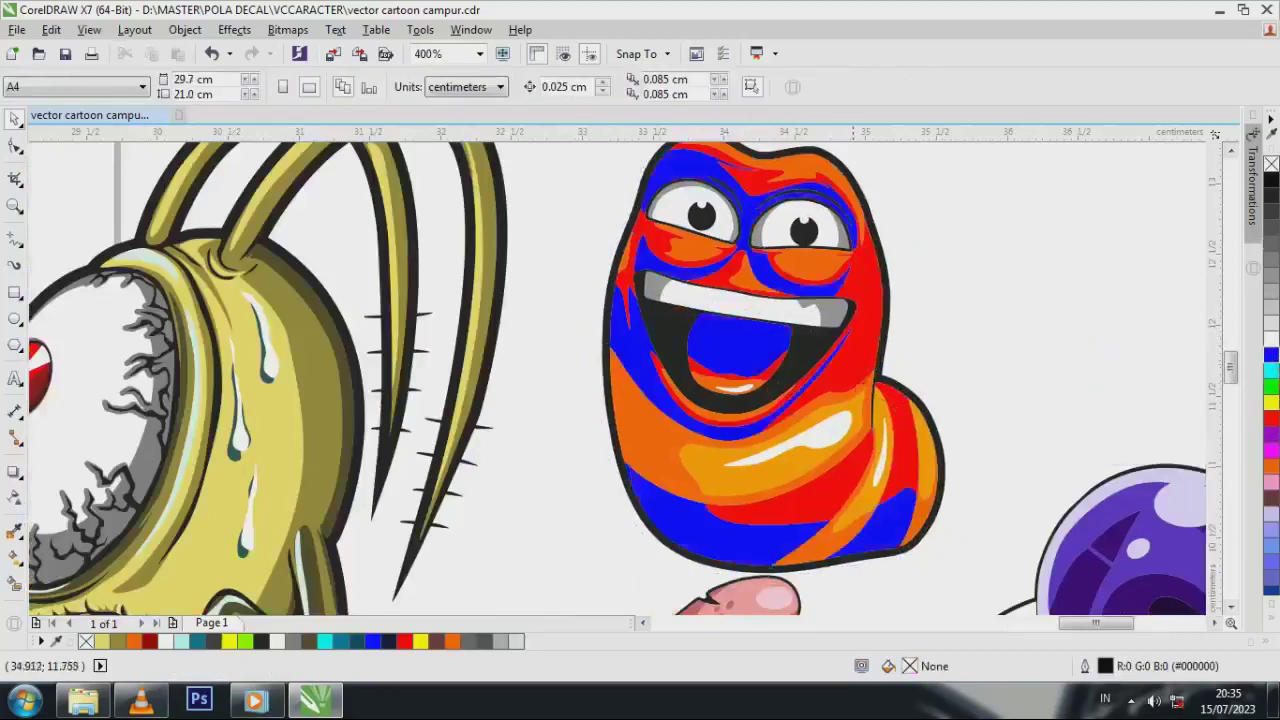
Try filling the worm's red body areas with cyan #00FFFF and undo that fill
{"action": "left_click", "coordinate": [857, 389]}
{"action": "left_click", "coordinate": [1270, 370]}
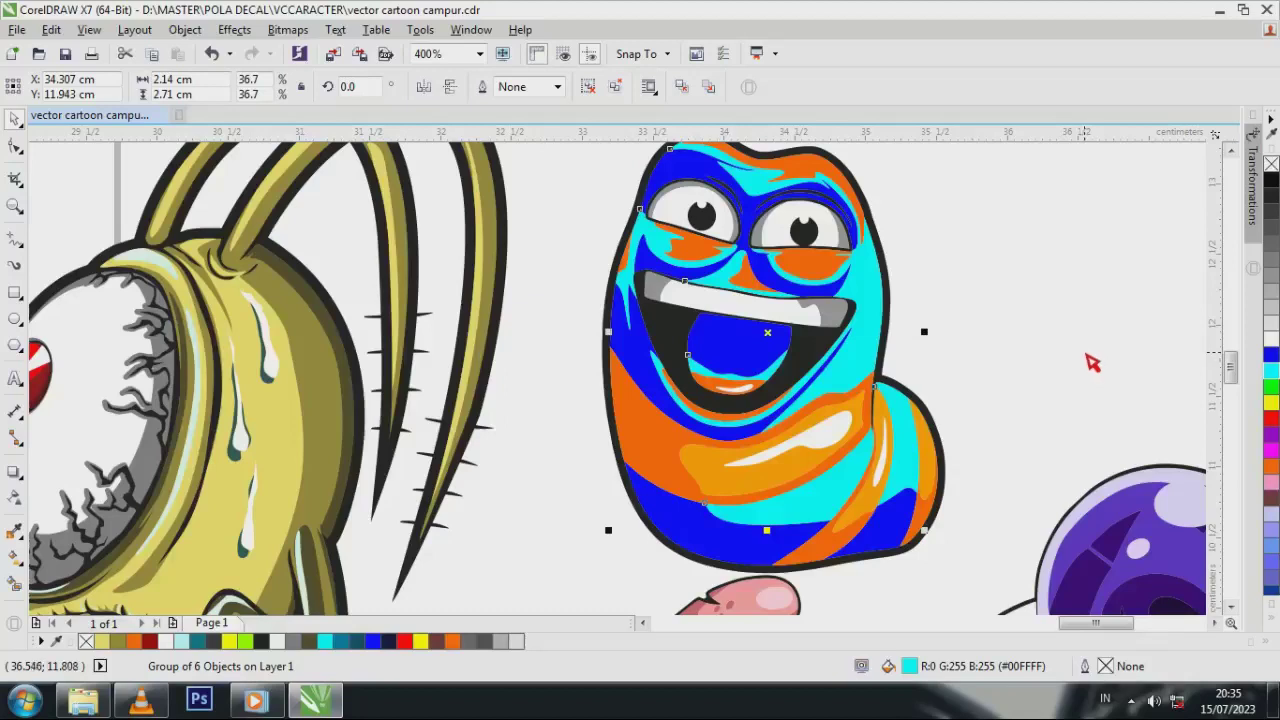
{"action": "key", "text": "ctrl+z"}
{"action": "key", "text": "Escape"}
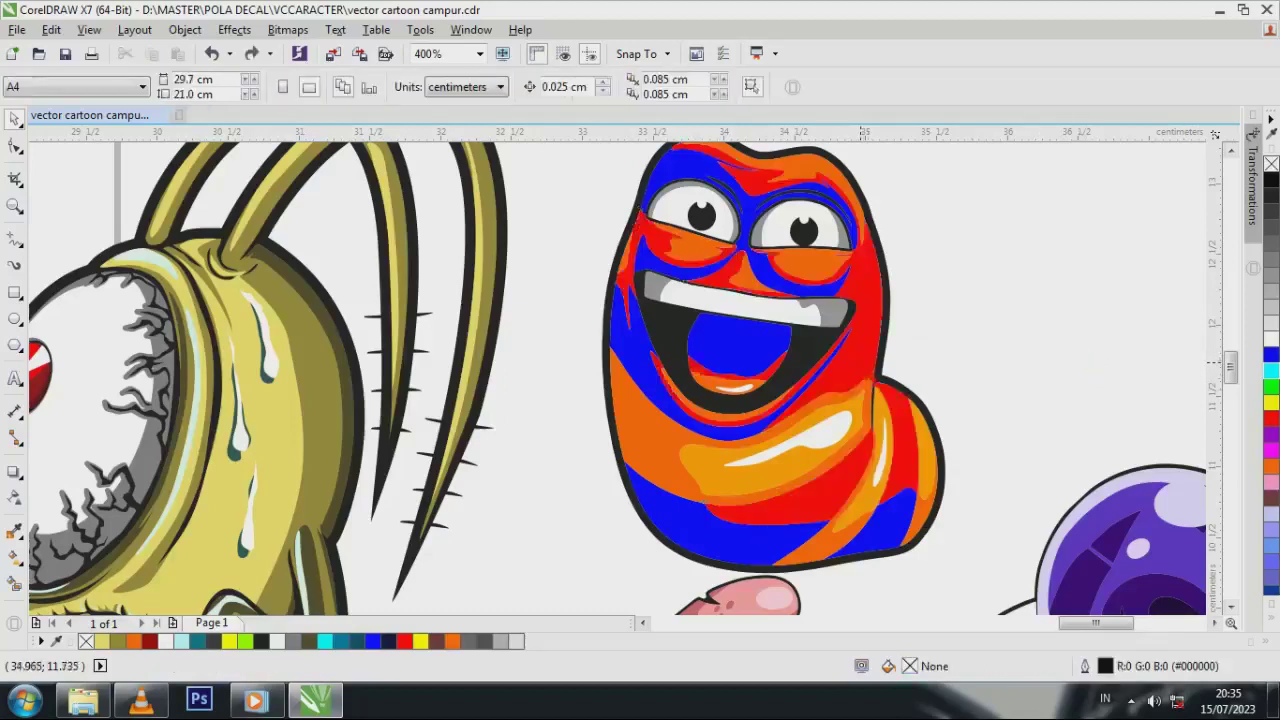
Fill the worm's red body areas with blue and adjust the fill to the lighter shade R 76, G 76, B 245
{"action": "left_click", "coordinate": [860, 363]}
{"action": "left_click", "coordinate": [1270, 355]}
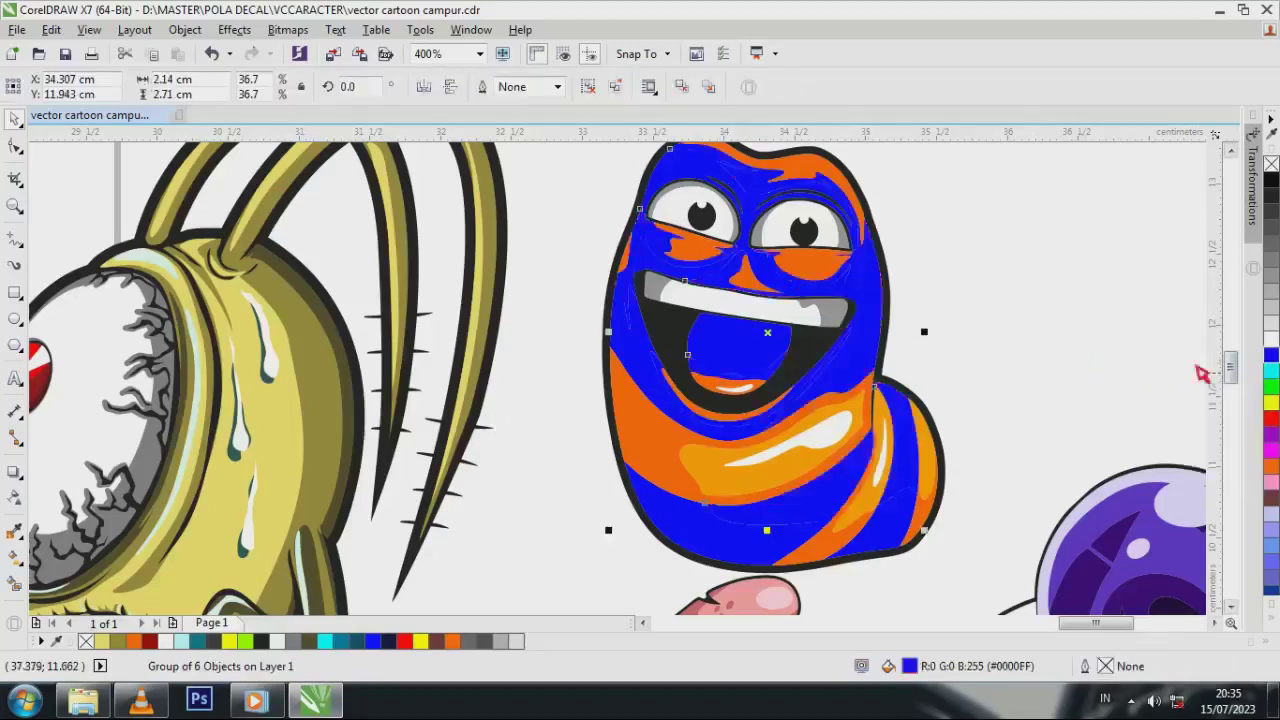
{"action": "key", "text": "shift+F11"}
{"action": "left_click_drag", "start_coordinate": [740, 92], "coordinate": [870, 22]}
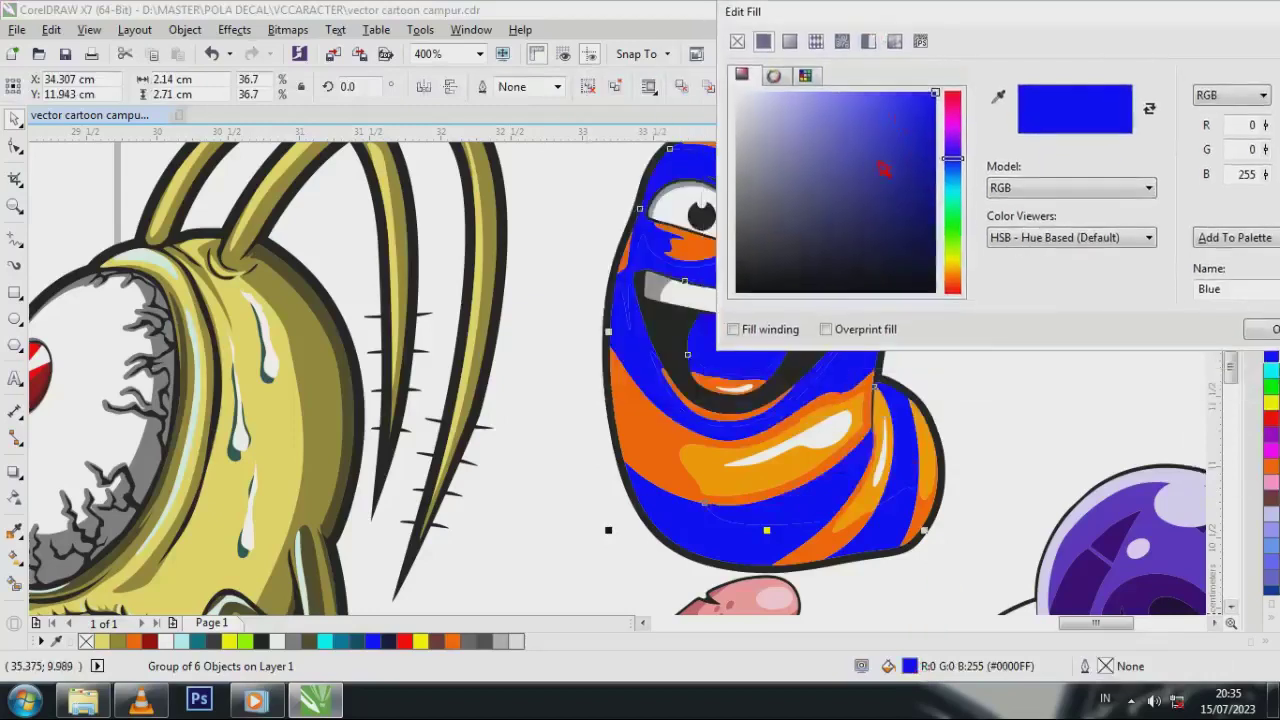
{"action": "left_click", "coordinate": [873, 175]}
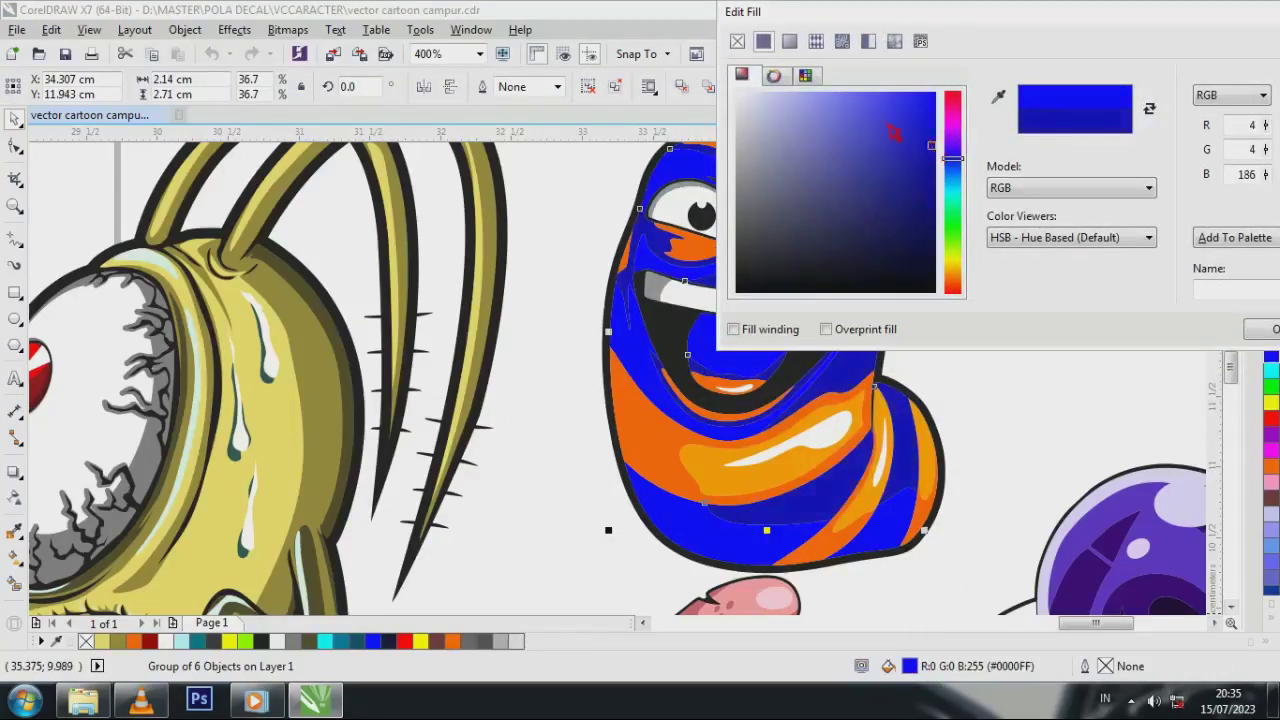
{"action": "left_click", "coordinate": [853, 116]}
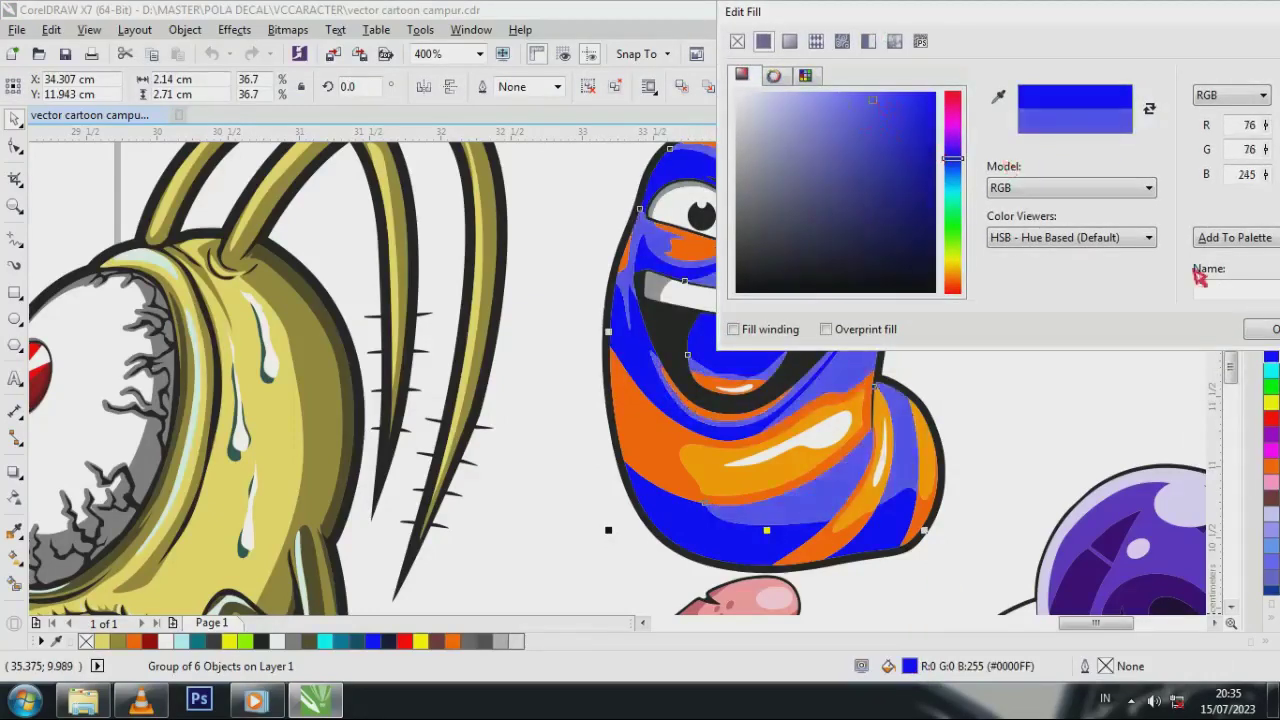
{"action": "left_click", "coordinate": [1262, 331]}
{"action": "left_click", "coordinate": [1154, 334]}
Fill the worm's orange areas with dark grey and its light orange highlights with a medium grey
{"action": "left_click", "coordinate": [655, 456]}
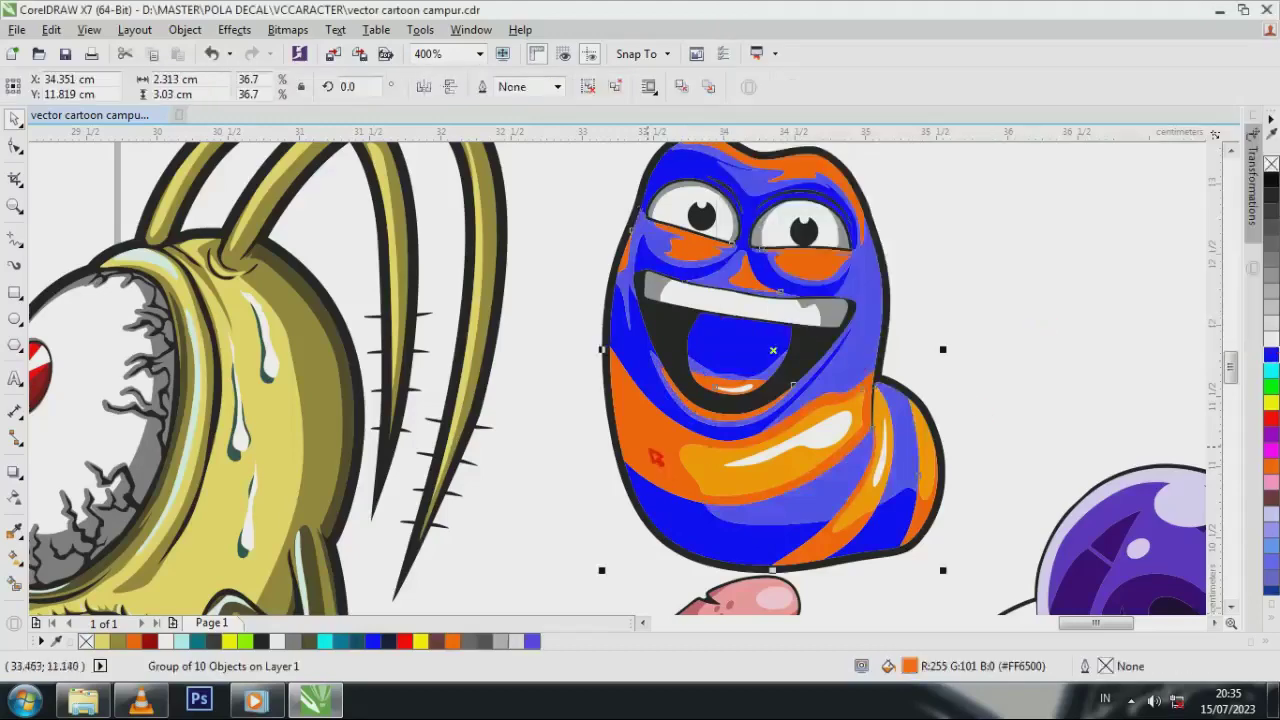
{"action": "left_click", "coordinate": [1271, 213]}
{"action": "left_click", "coordinate": [1028, 357]}
{"action": "left_click", "coordinate": [812, 466]}
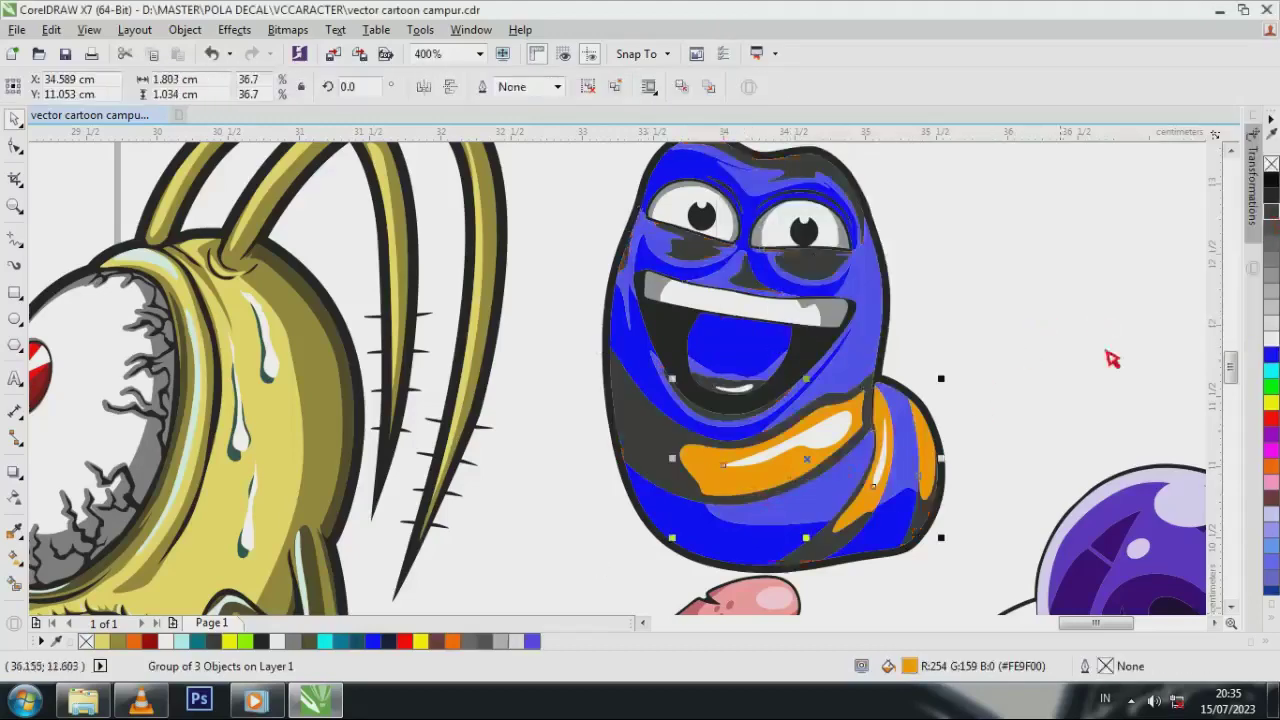
{"action": "left_click", "coordinate": [1271, 259]}
{"action": "left_click", "coordinate": [1040, 350]}
Sample dark purple and light purple #BA72C4 from the fighter's hand with the Color Eyedropper and apply them to the worm's belly and body
{"action": "scroll", "coordinate": [799, 505], "scroll_direction": "down", "scroll_amount": 2}
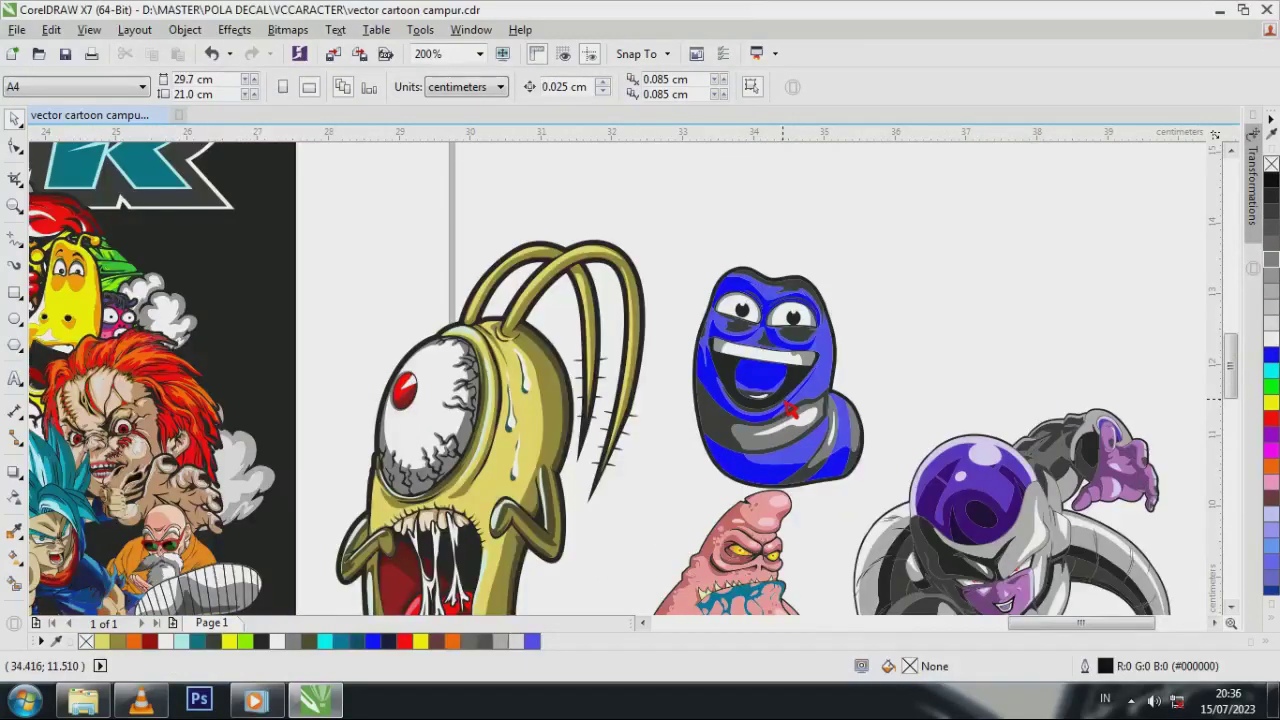
{"action": "left_click", "coordinate": [14, 530]}
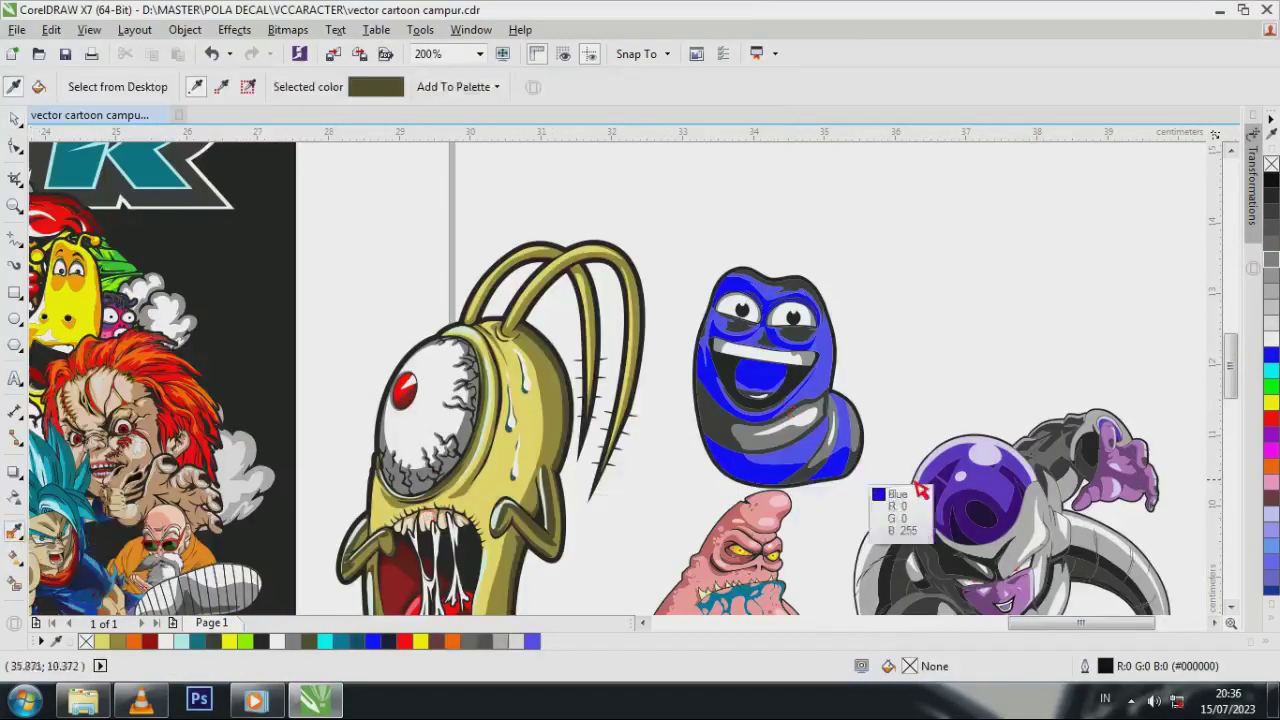
{"action": "left_click", "coordinate": [1137, 470]}
{"action": "left_click", "coordinate": [725, 435]}
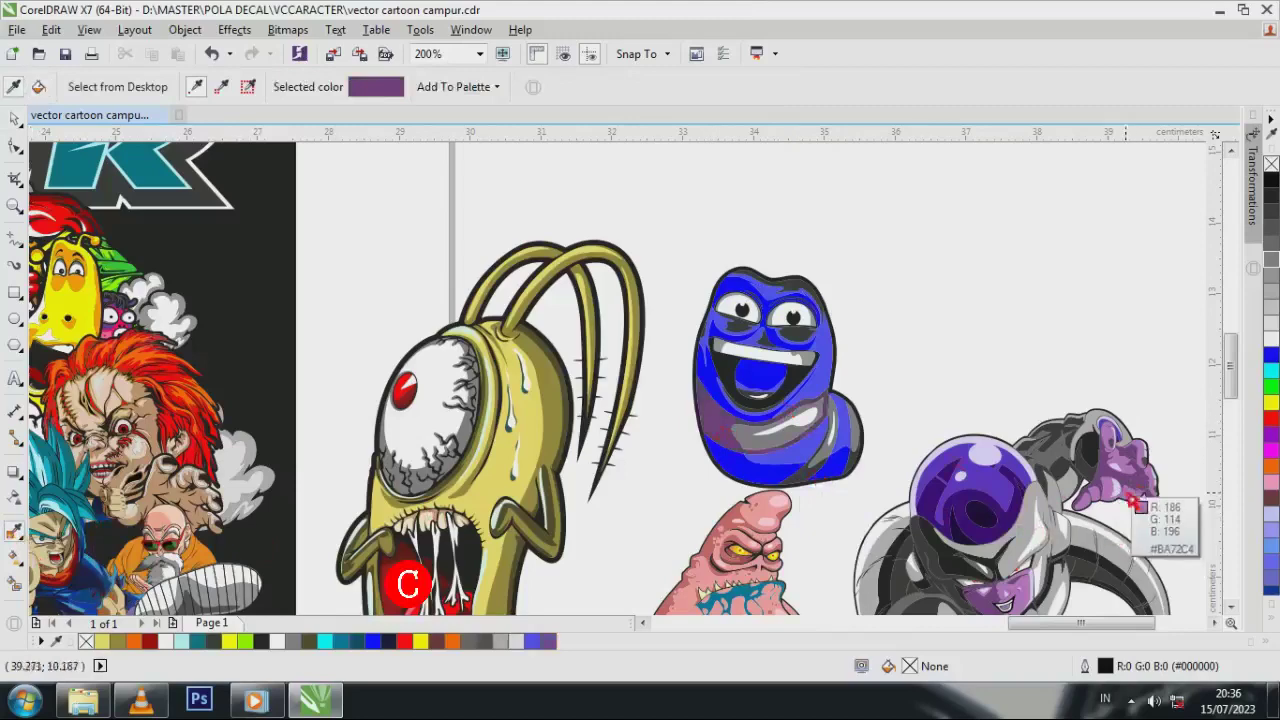
{"action": "left_click", "coordinate": [1122, 488]}
{"action": "left_click", "coordinate": [820, 420]}
{"action": "left_click", "coordinate": [824, 392]}
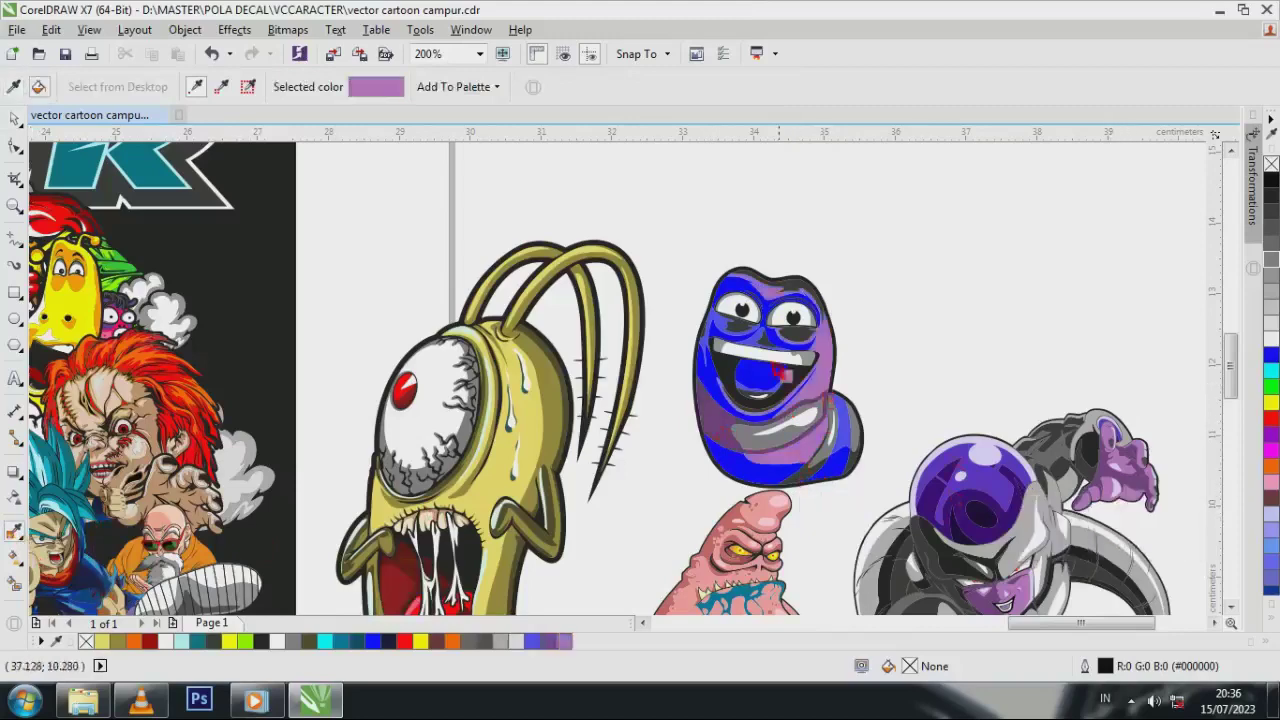
Sample deep purple #320070 from the fighter's dome and apply it to the worm's mouth interior and all its blue shading
{"action": "scroll", "coordinate": [758, 345], "scroll_direction": "up", "scroll_amount": 2}
{"action": "scroll", "coordinate": [750, 345], "scroll_direction": "down", "scroll_amount": 2}
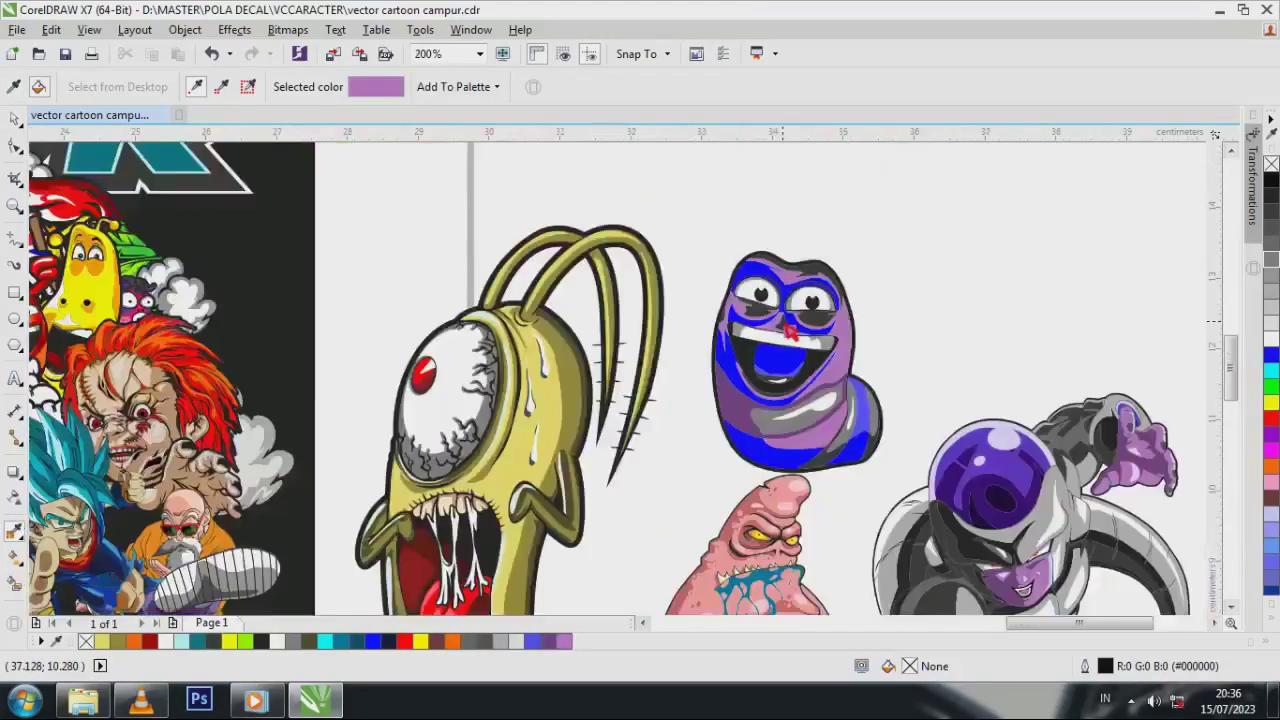
{"action": "scroll", "coordinate": [865, 435], "scroll_direction": "up", "scroll_amount": 1}
{"action": "left_click", "coordinate": [1101, 571]}
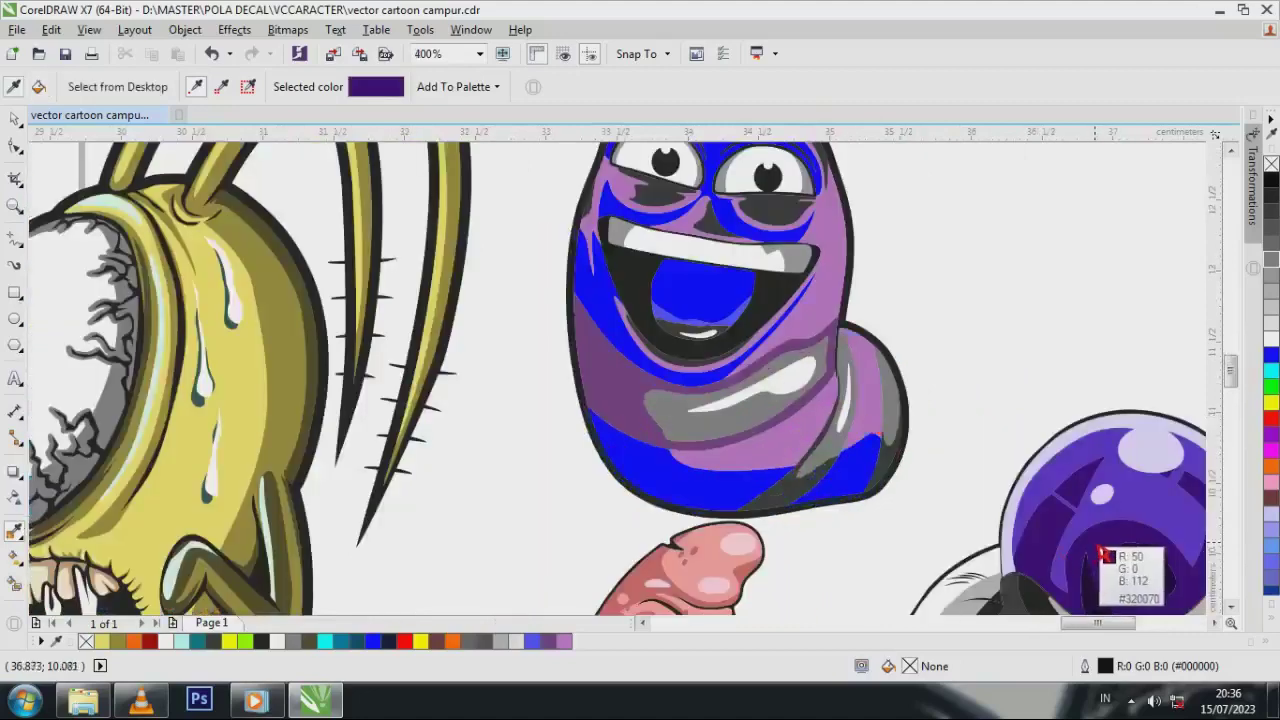
{"action": "left_click", "coordinate": [14, 119]}
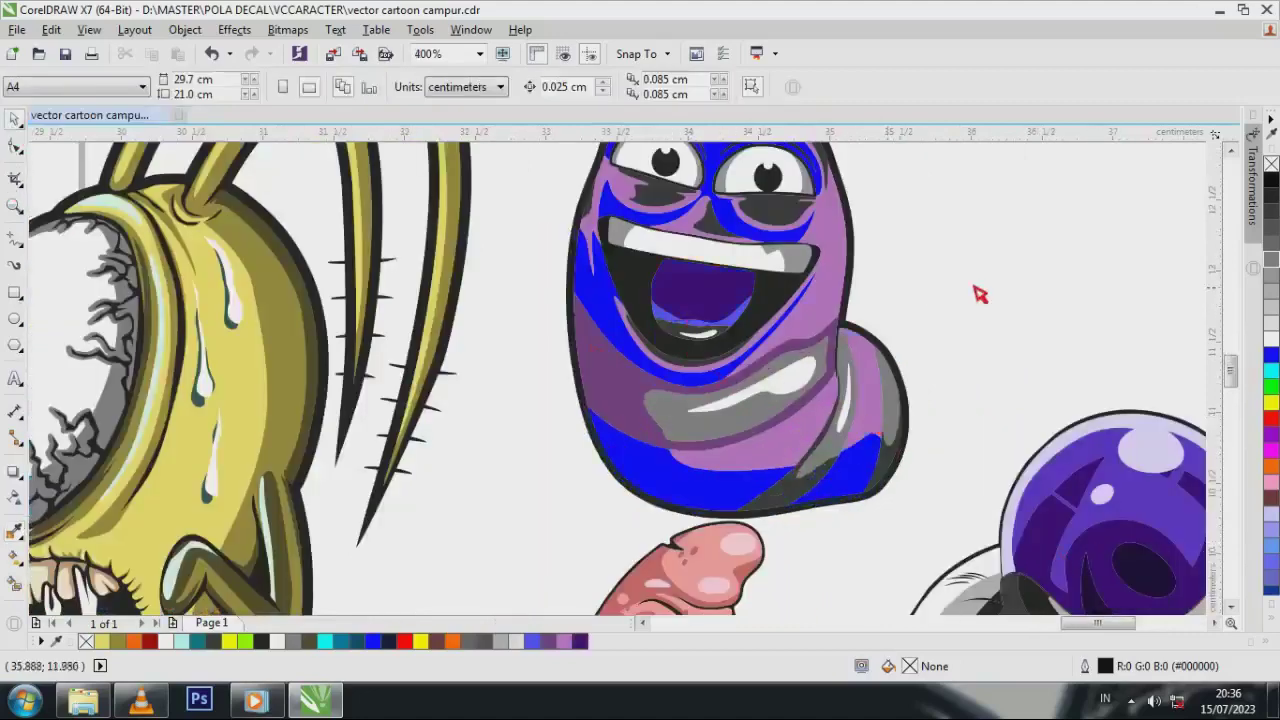
{"action": "left_click", "coordinate": [729, 291]}
{"action": "left_click", "coordinate": [582, 641]}
{"action": "left_click", "coordinate": [994, 412]}
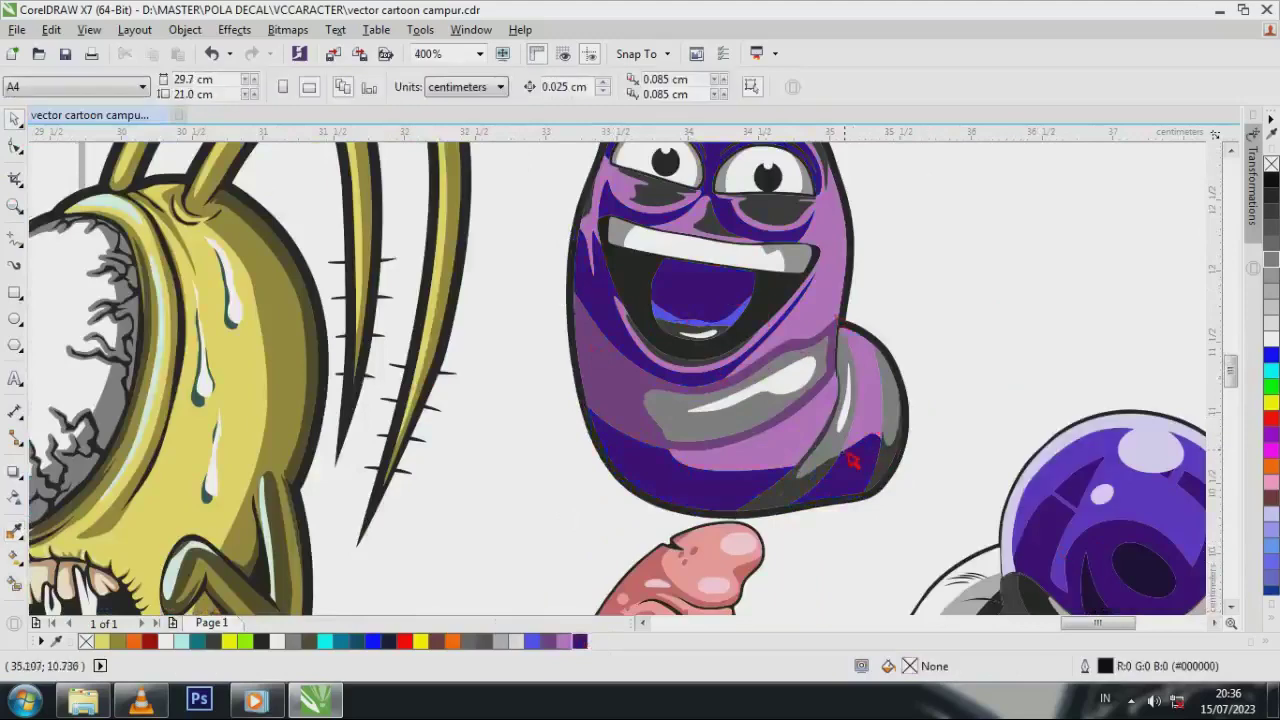
Undo all of the worm's recolouring back to its original red and orange fills, and leave the worm deselected
{"action": "scroll", "coordinate": [851, 455], "scroll_direction": "down", "scroll_amount": 1}
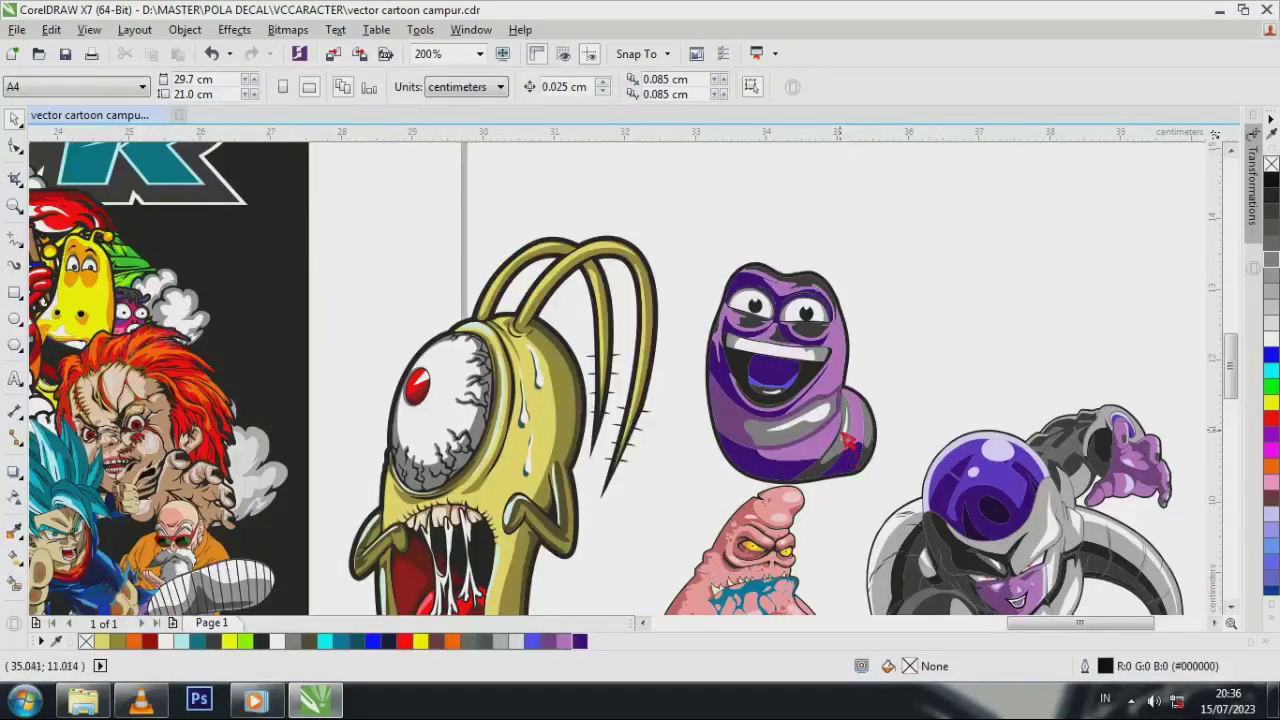
{"action": "key", "text": "ctrl+z"}
{"action": "key", "text": "ctrl+z"}
{"action": "key", "text": "ctrl+z"}
{"action": "key", "text": "ctrl+z"}
{"action": "key", "text": "ctrl+z"}
{"action": "key", "text": "ctrl+z"}
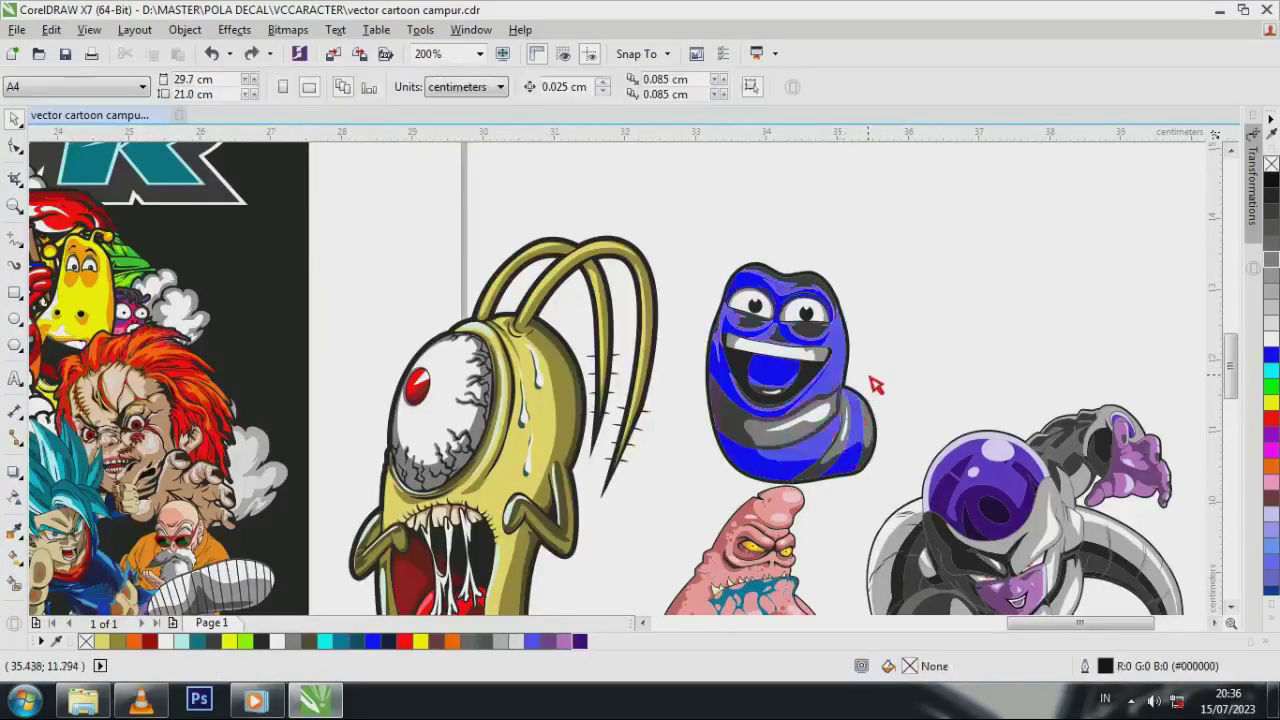
{"action": "key", "text": "ctrl+z"}
{"action": "key", "text": "ctrl+z"}
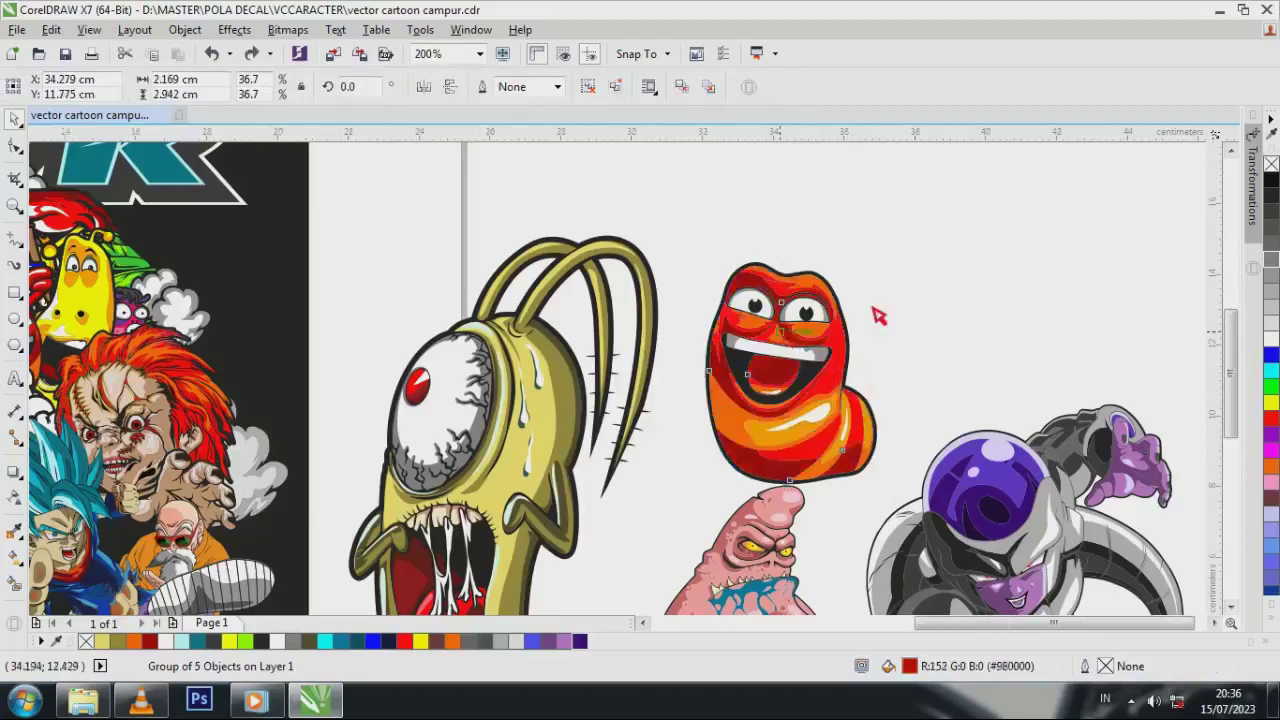
{"action": "scroll", "coordinate": [900, 305], "scroll_direction": "down", "scroll_amount": 1}
{"action": "left_click", "coordinate": [940, 315]}
Pull the orange-haired puppet figure in blue trousers out of the collage and place it on the empty area above the plankton
{"action": "scroll", "coordinate": [946, 320], "scroll_direction": "down", "scroll_amount": 1}
{"action": "scroll", "coordinate": [505, 387], "scroll_direction": "up", "scroll_amount": 2}
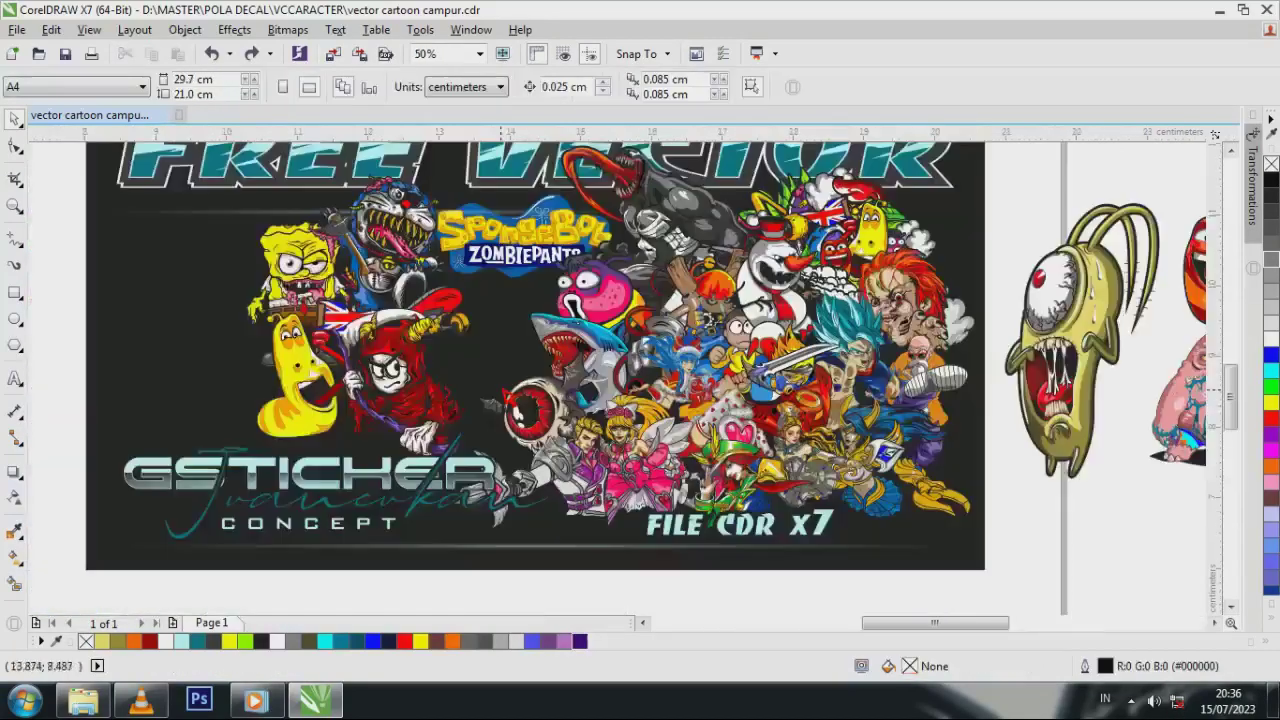
{"action": "scroll", "coordinate": [838, 370], "scroll_direction": "down", "scroll_amount": 1}
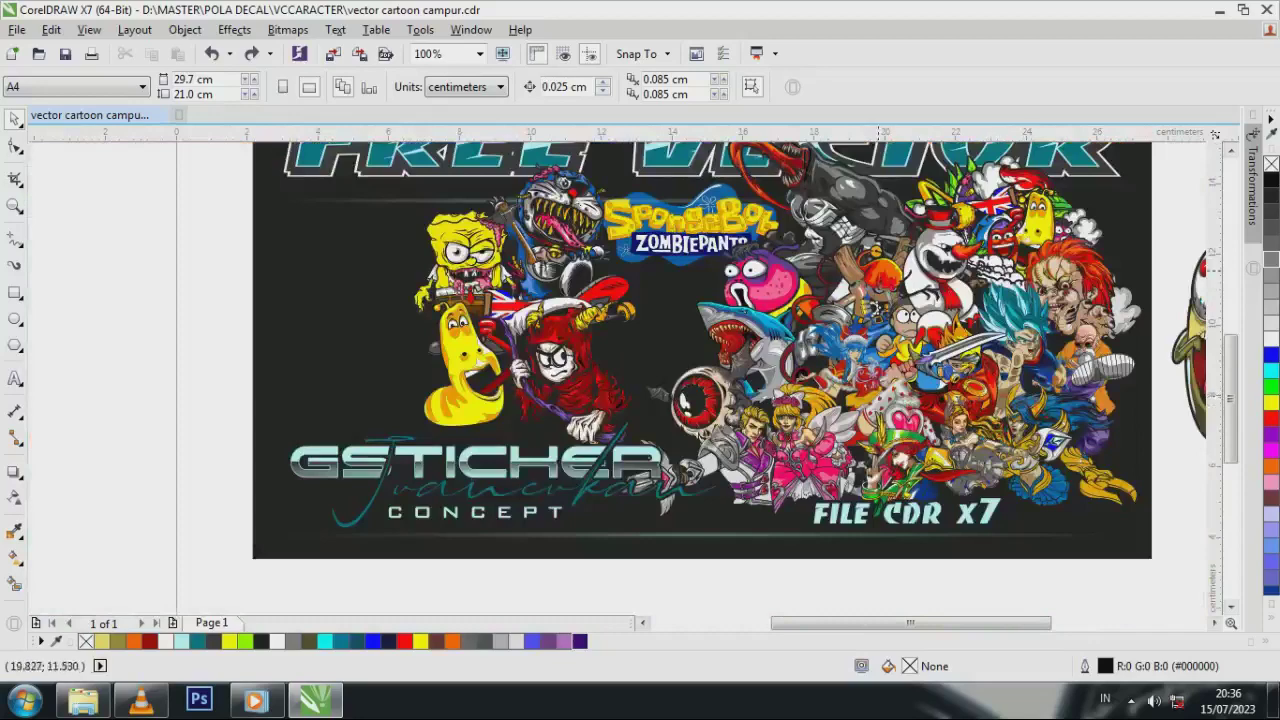
{"action": "left_click_drag", "start_coordinate": [879, 270], "coordinate": [1171, 436]}
{"action": "scroll", "coordinate": [694, 377], "scroll_direction": "down", "scroll_amount": 1}
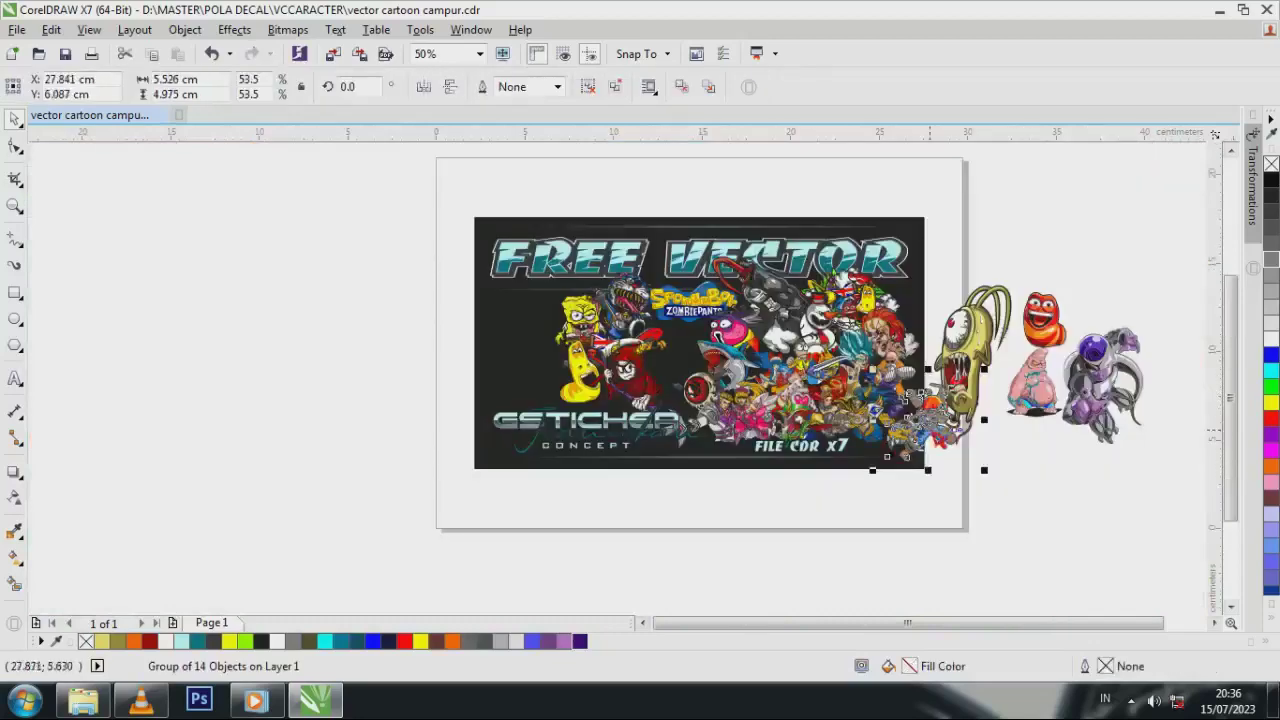
{"action": "left_click_drag", "start_coordinate": [932, 428], "coordinate": [1020, 254]}
{"action": "scroll", "coordinate": [1029, 240], "scroll_direction": "up", "scroll_amount": 3}
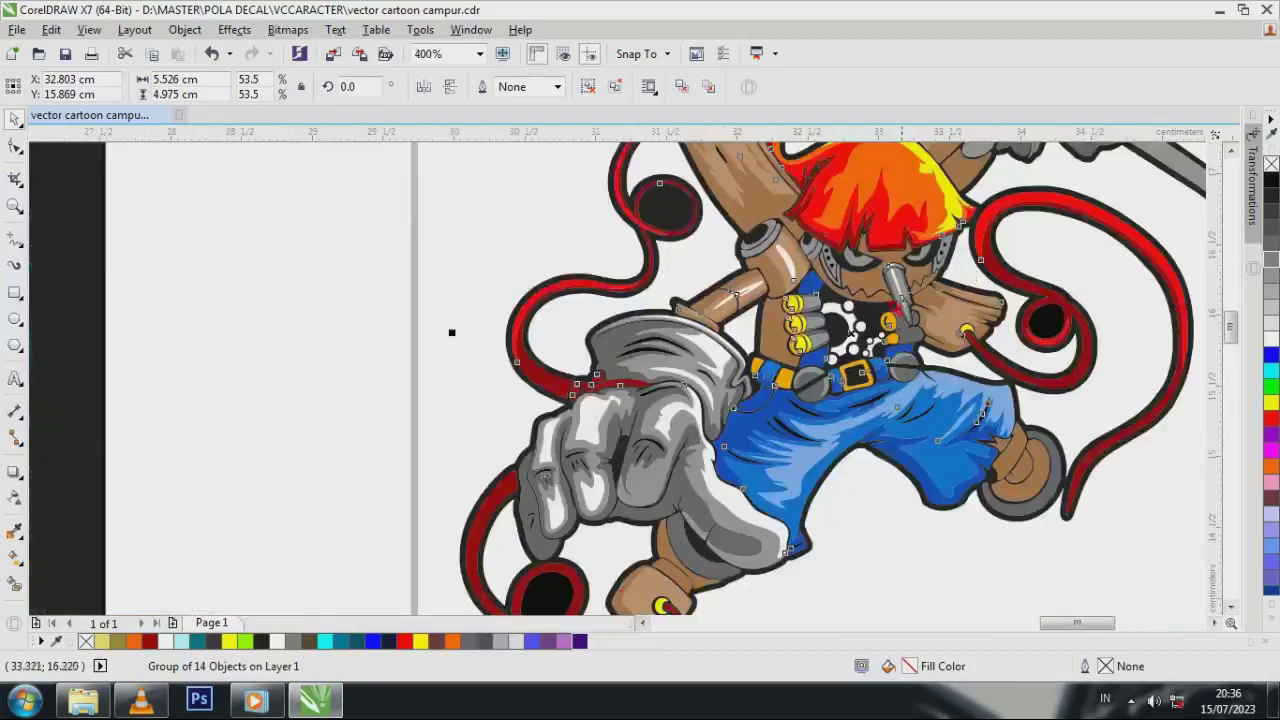
{"action": "scroll", "coordinate": [704, 308], "scroll_direction": "down", "scroll_amount": 1}
{"action": "scroll", "coordinate": [767, 341], "scroll_direction": "up", "scroll_amount": 1}
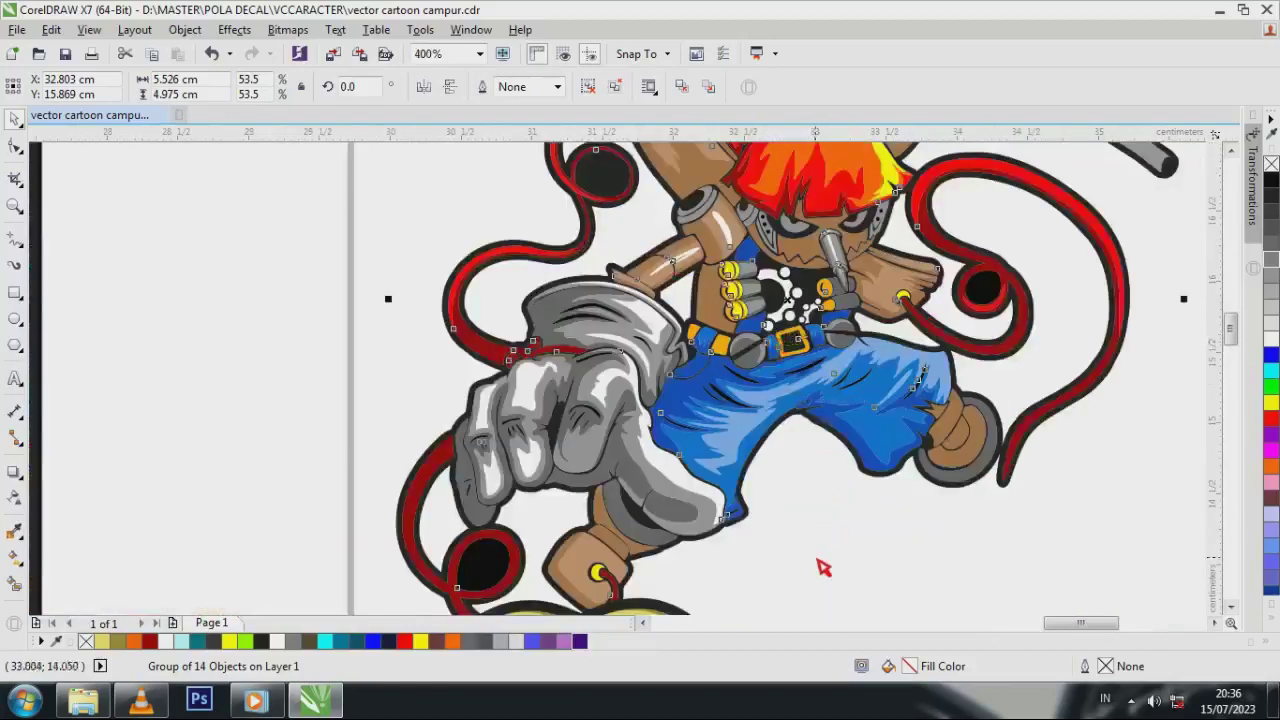
Shift the puppet figure slightly downward and ungroup it into separately selectable parts
{"action": "left_click", "coordinate": [817, 559]}
{"action": "left_click_drag", "start_coordinate": [857, 406], "coordinate": [855, 430]}
{"action": "left_click", "coordinate": [587, 86]}
{"action": "left_click", "coordinate": [640, 240]}
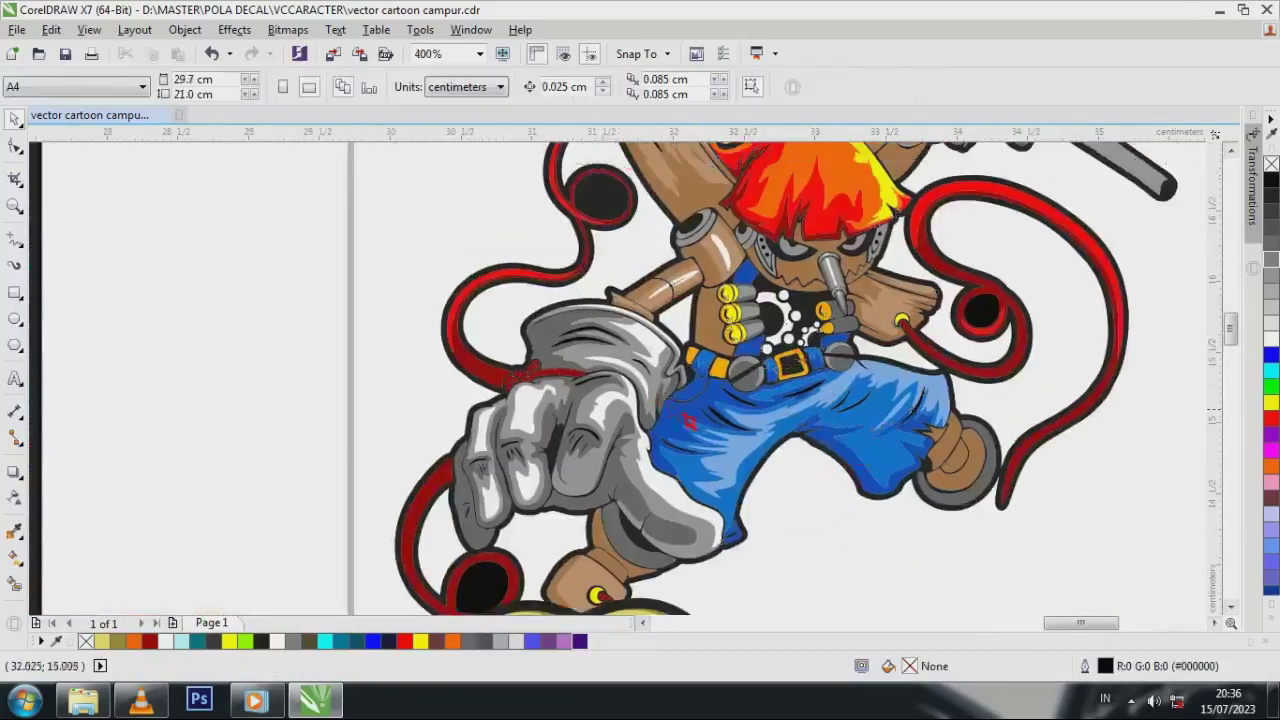
Fill the puppet's dark blue clothing shading with dark red R152 G0 B0 and the trousers' medium blue areas with bright red
{"action": "left_click", "coordinate": [692, 420]}
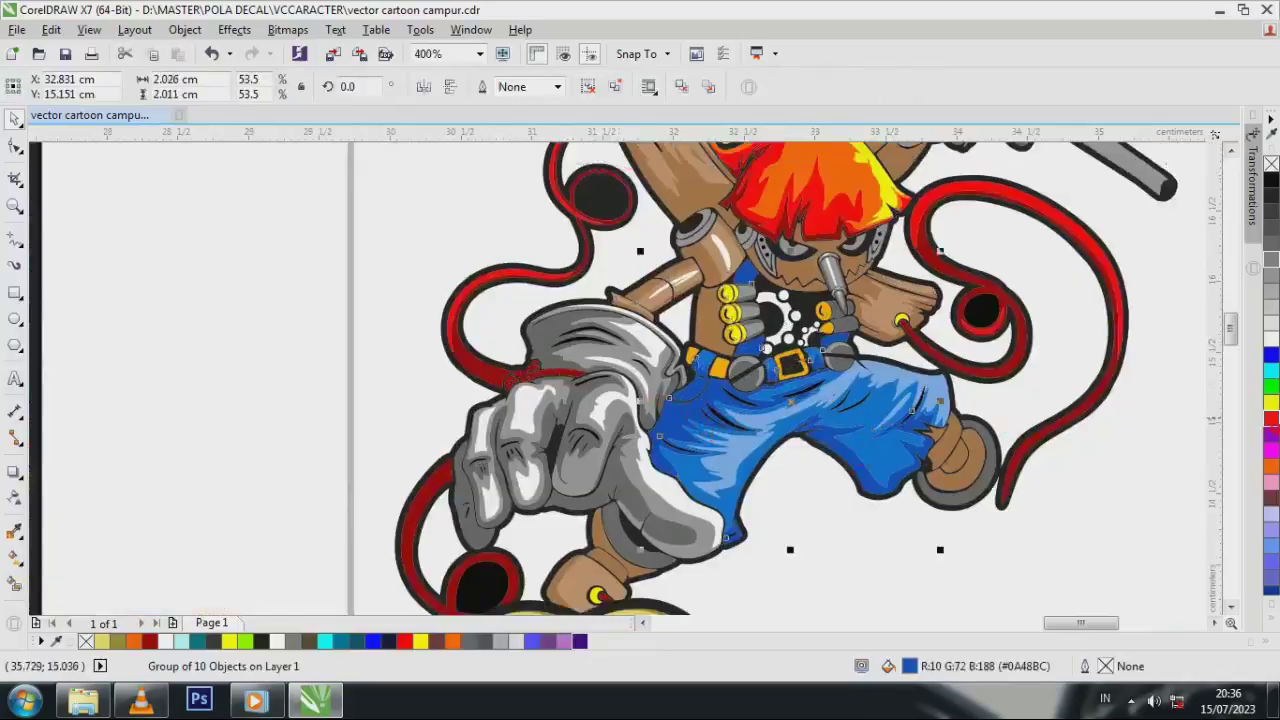
{"action": "left_click", "coordinate": [150, 641]}
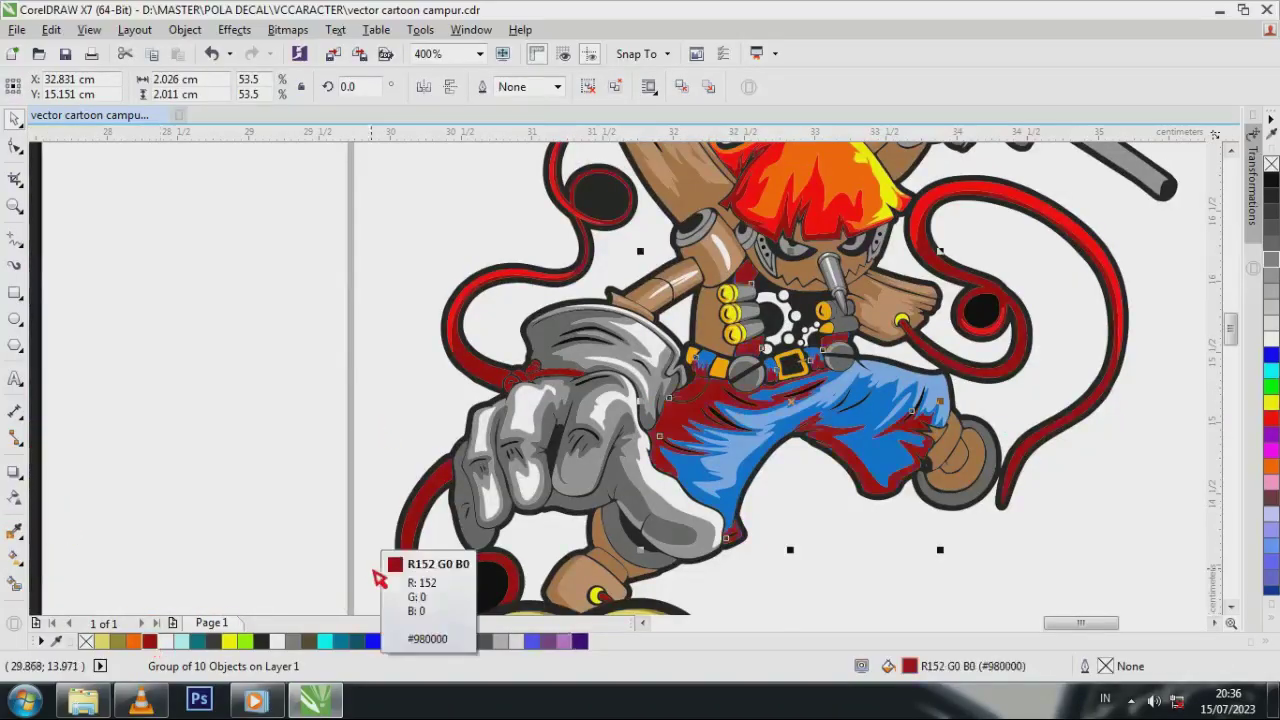
{"action": "left_click", "coordinate": [849, 536]}
{"action": "left_click", "coordinate": [705, 482]}
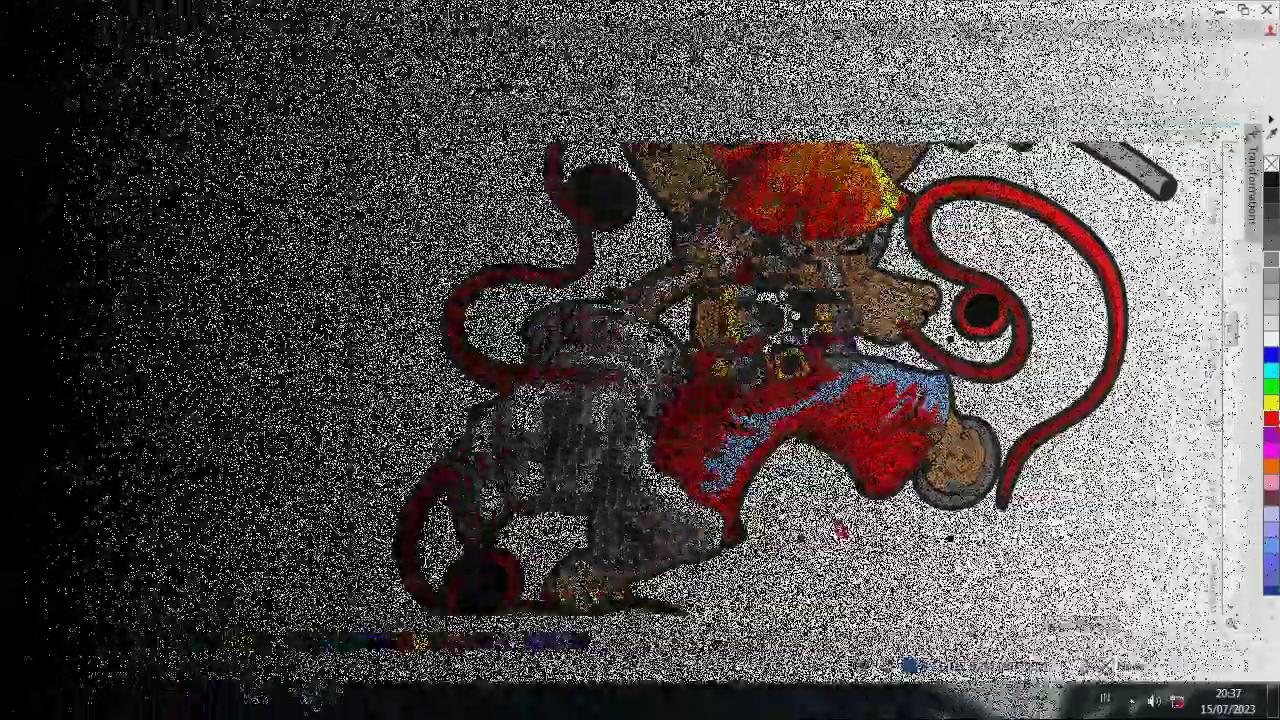